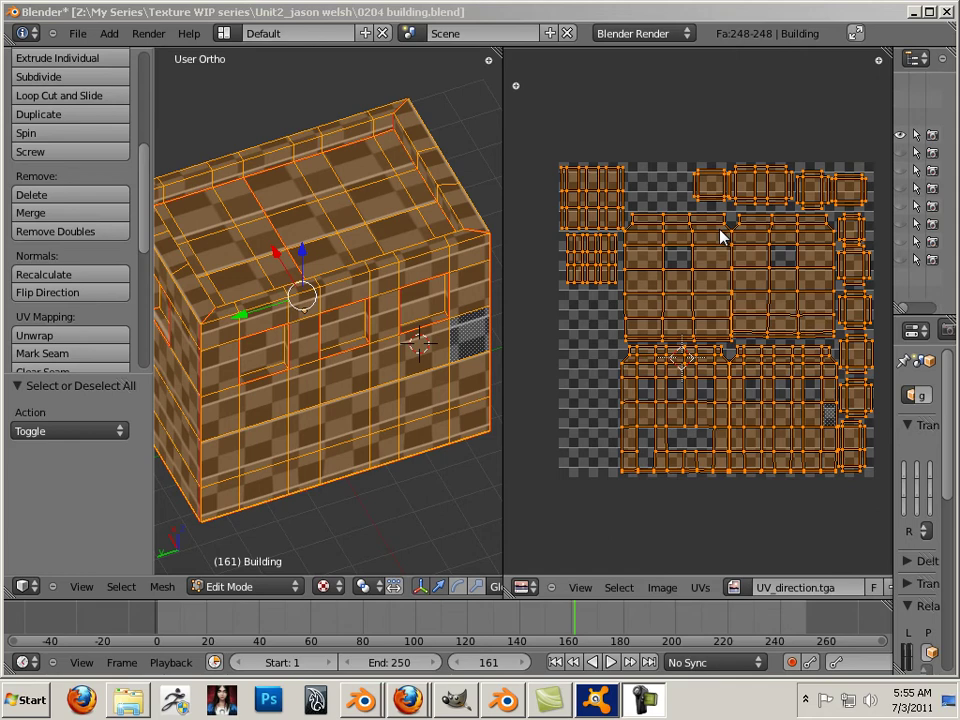
Select all of the building's UVs in the UV editor and start exporting the UV layout.
click(720, 231)
key(a)
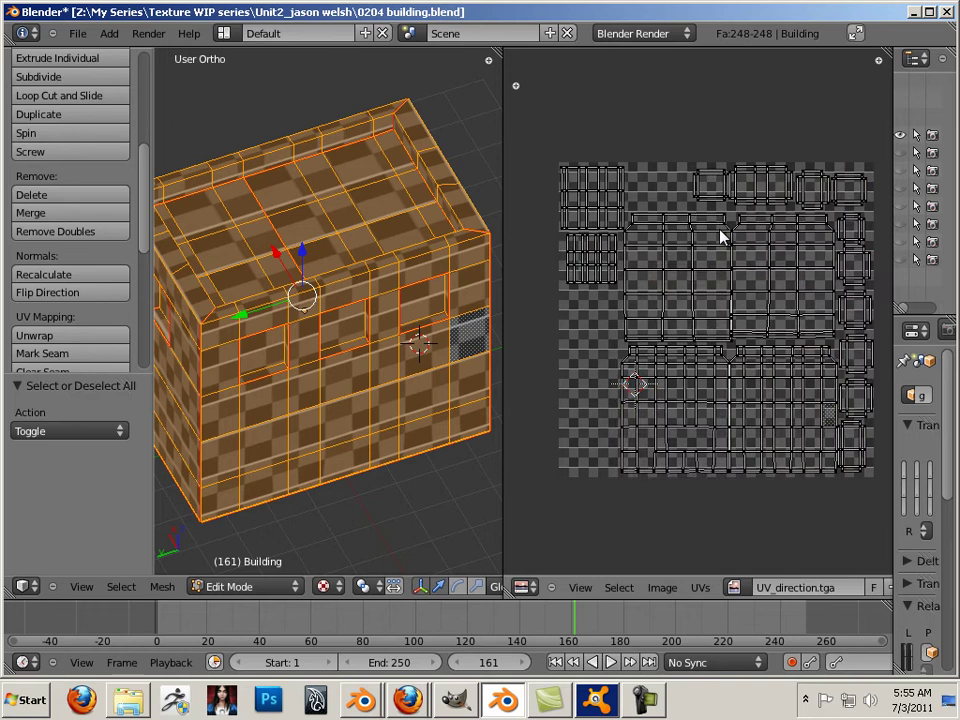
key(a)
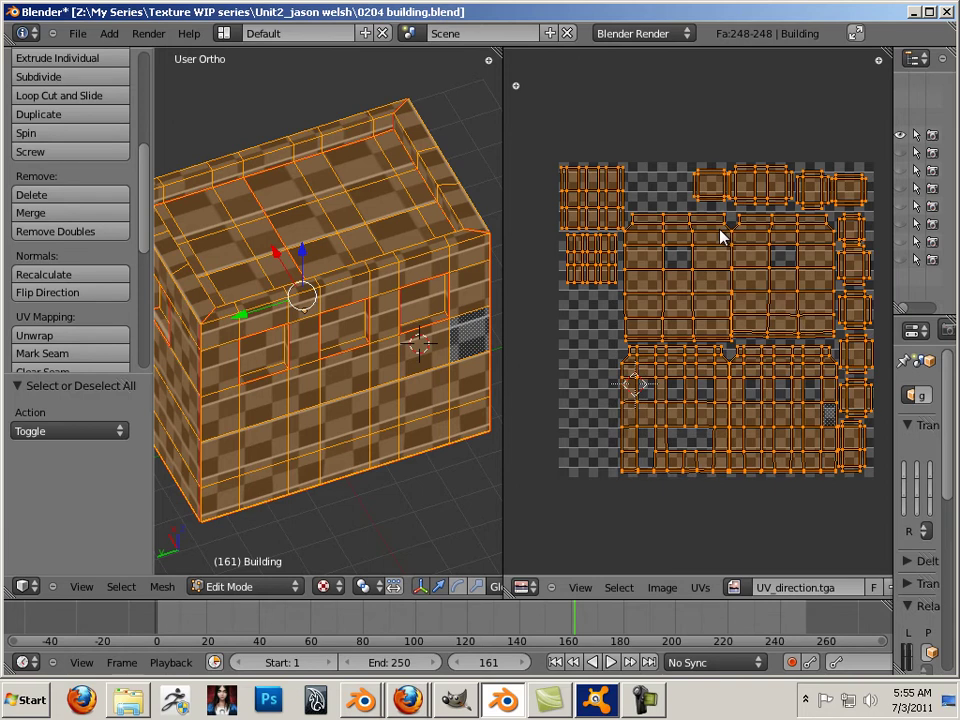
click(700, 588)
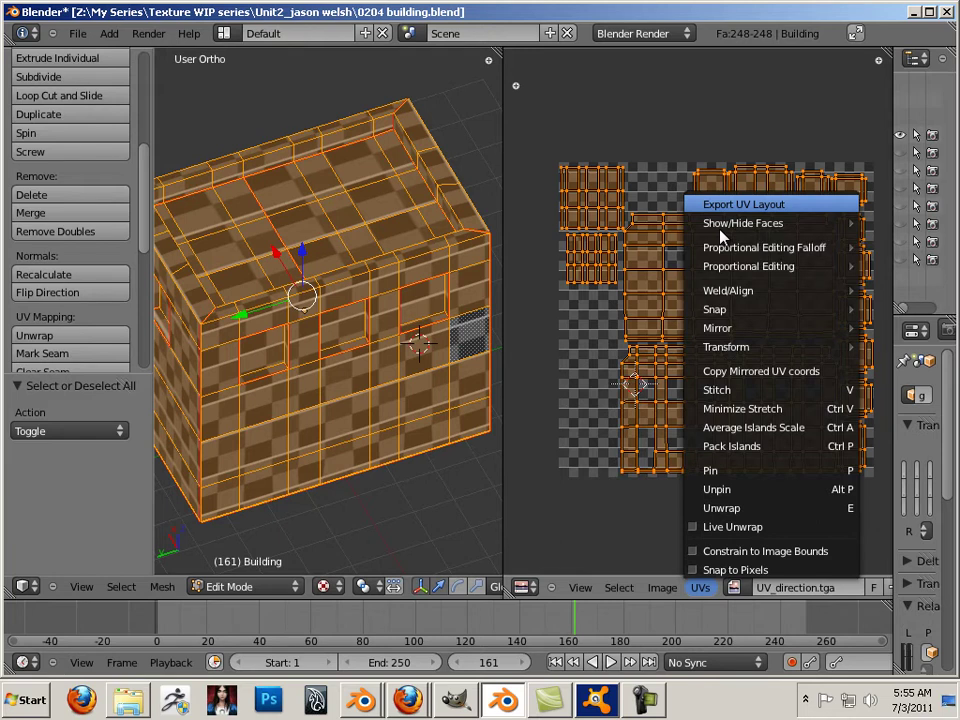
key(Return)
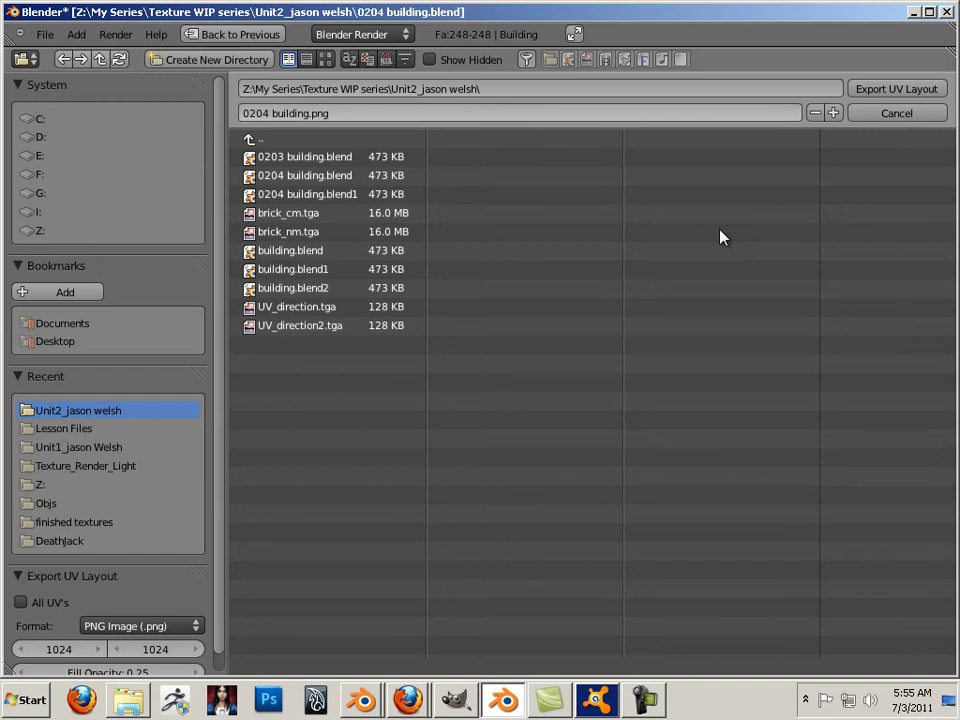
Export the UV layout in PNG format under the file name 0204 building_snap.png.
click(142, 626)
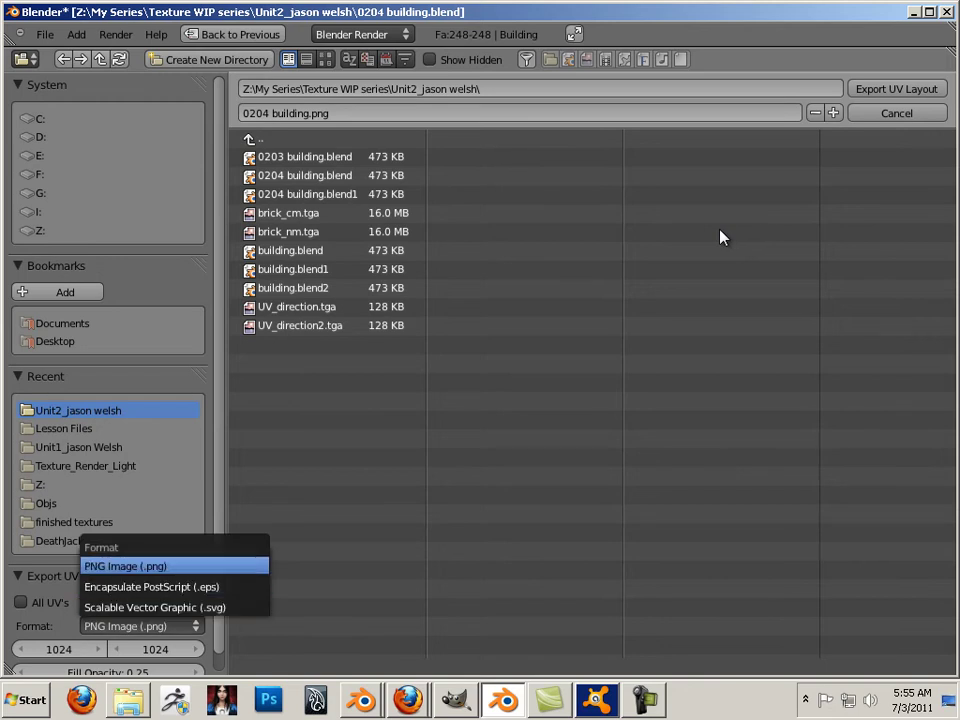
key(Escape)
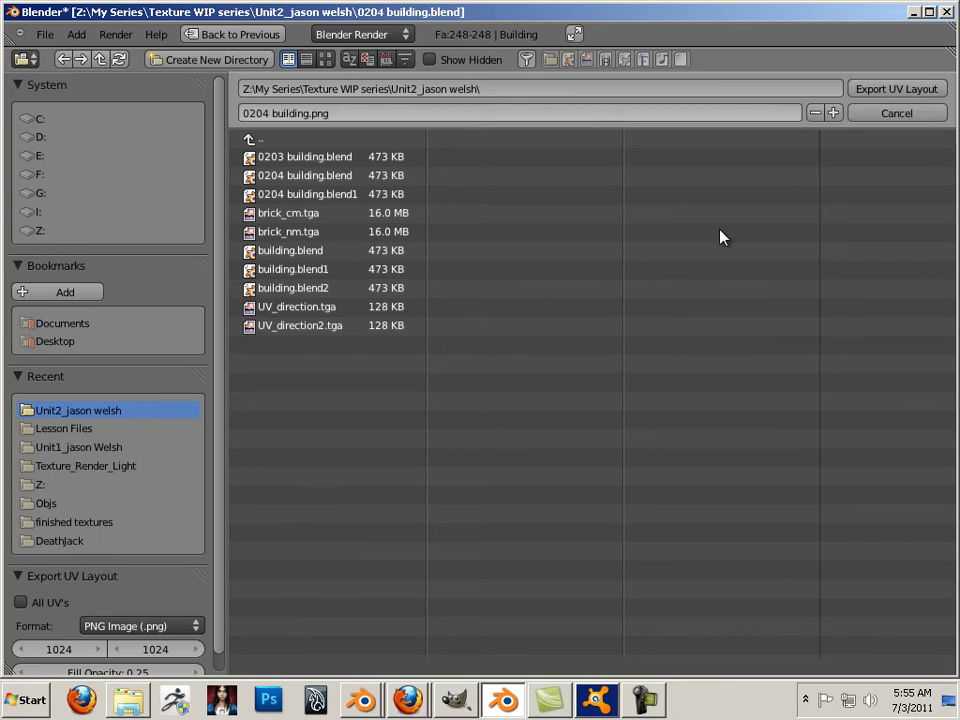
click(718, 113)
key(Right)
key(Left)
key(Left)
key(Left)
key(Left)
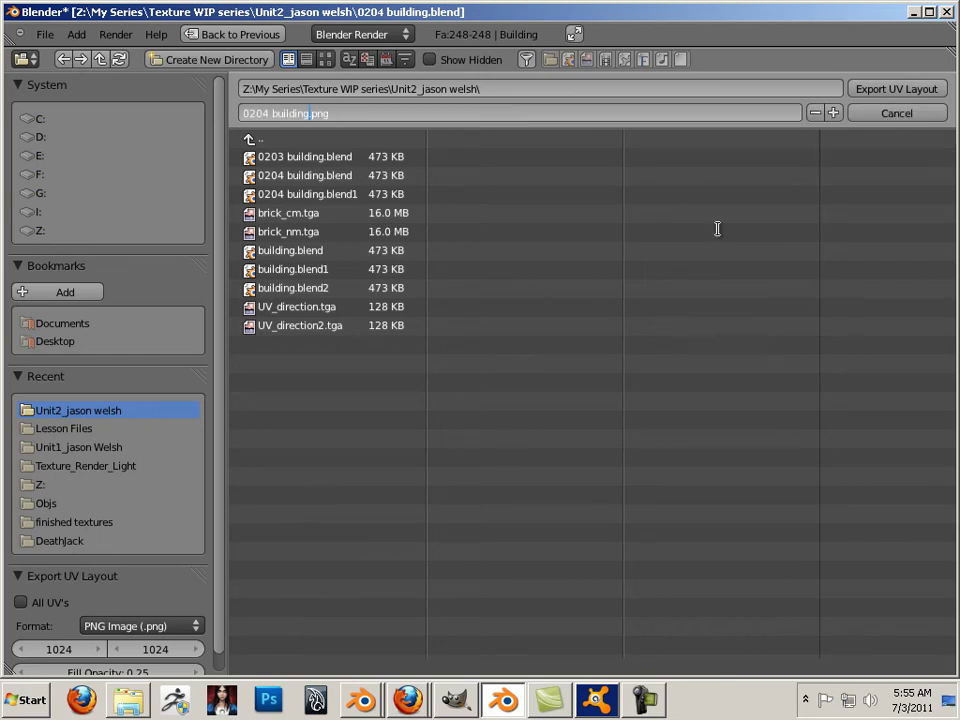
text(_snap)
key(Return)
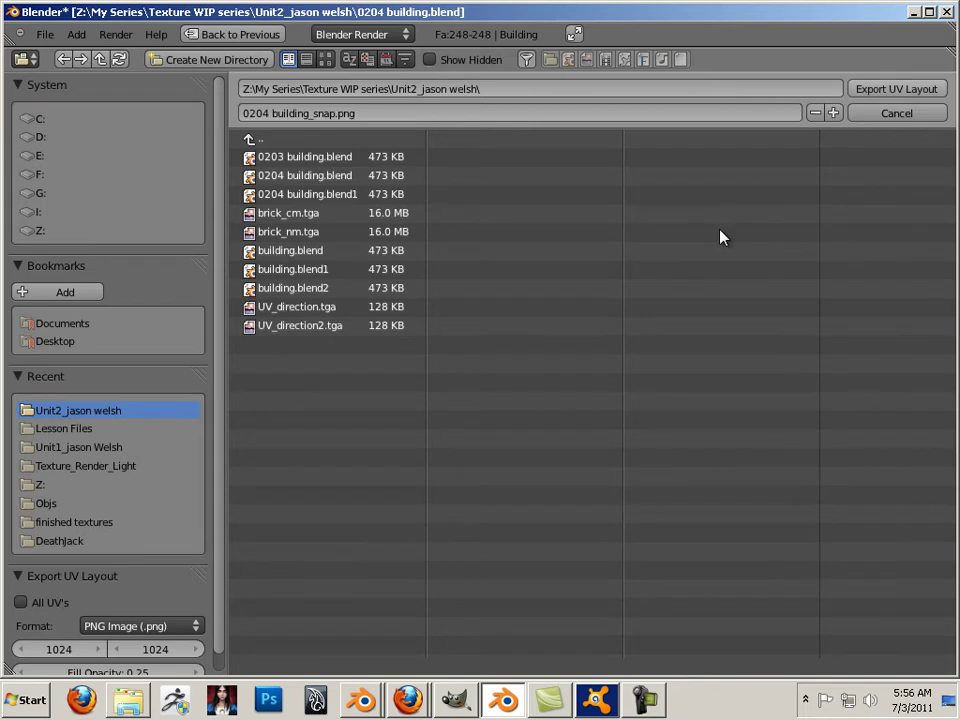
key(Return)
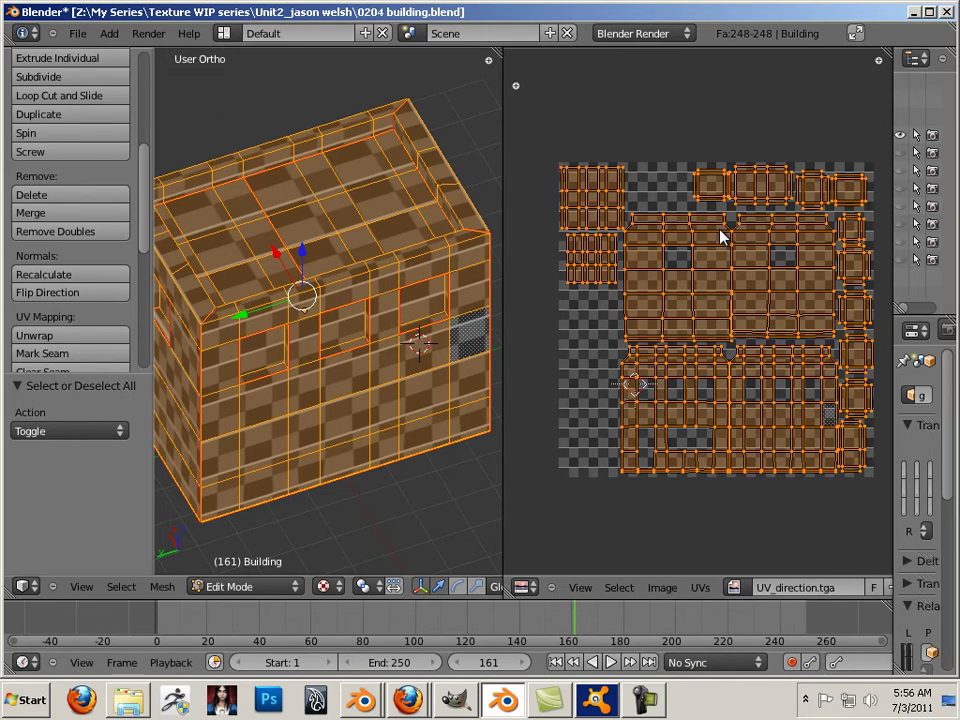
Switch to GIMP and move the Toolbox aside to free up the canvas area.
key(alt+Tab)
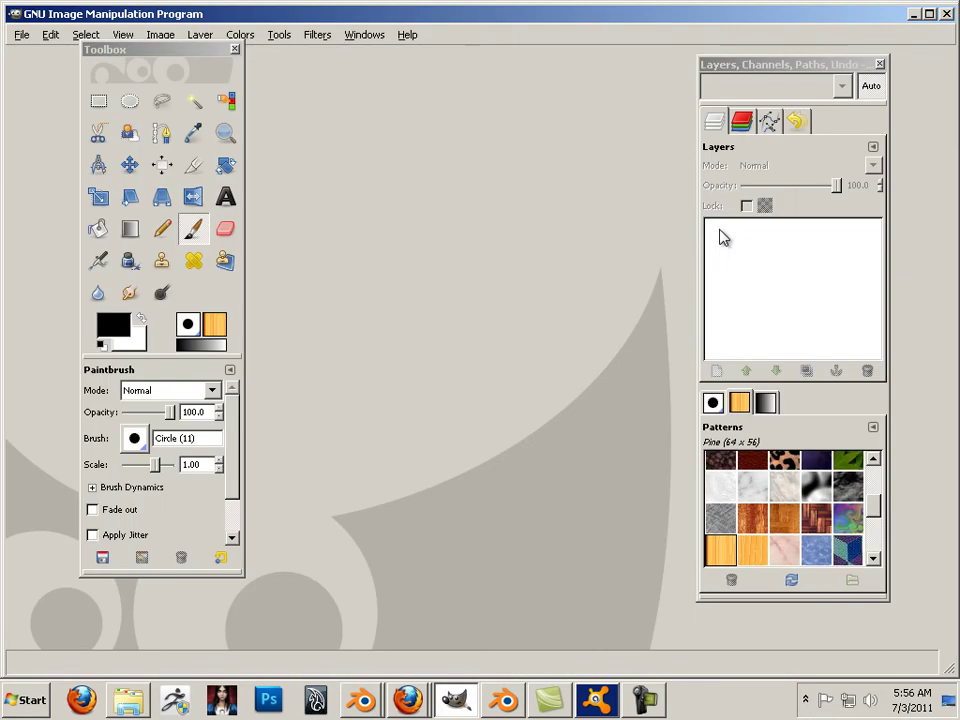
mouse_move(168, 49)
mouse_down()
mouse_move(142, 64)
mouse_move(77, 54)
mouse_up()
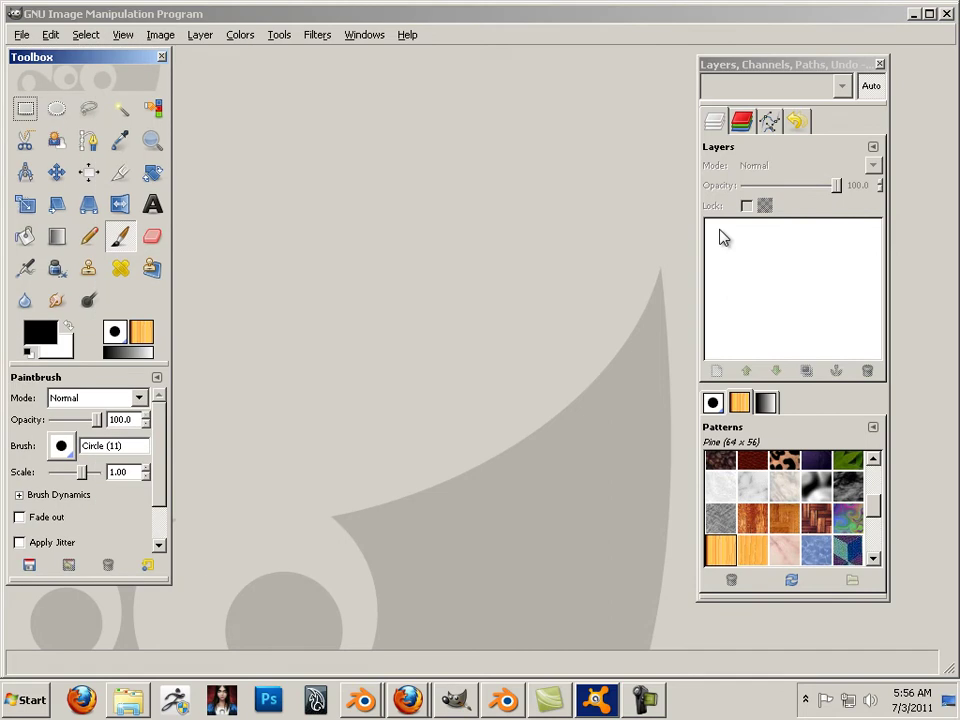
Start opening an image file and browse to the My Series folder on the network share.
key(alt+f)
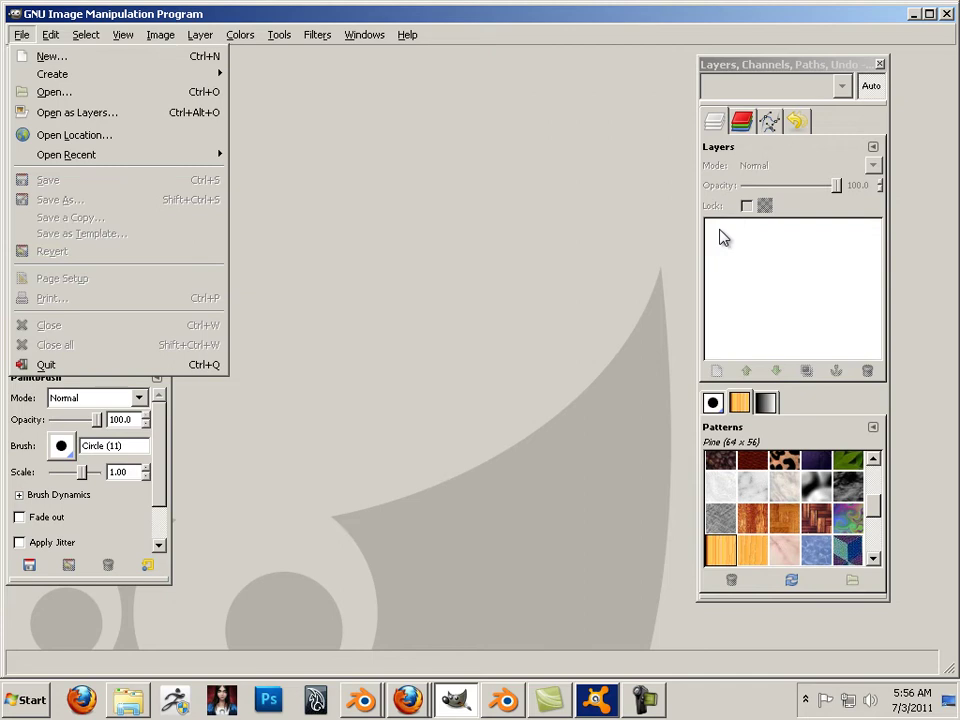
key(Down)
key(Down)
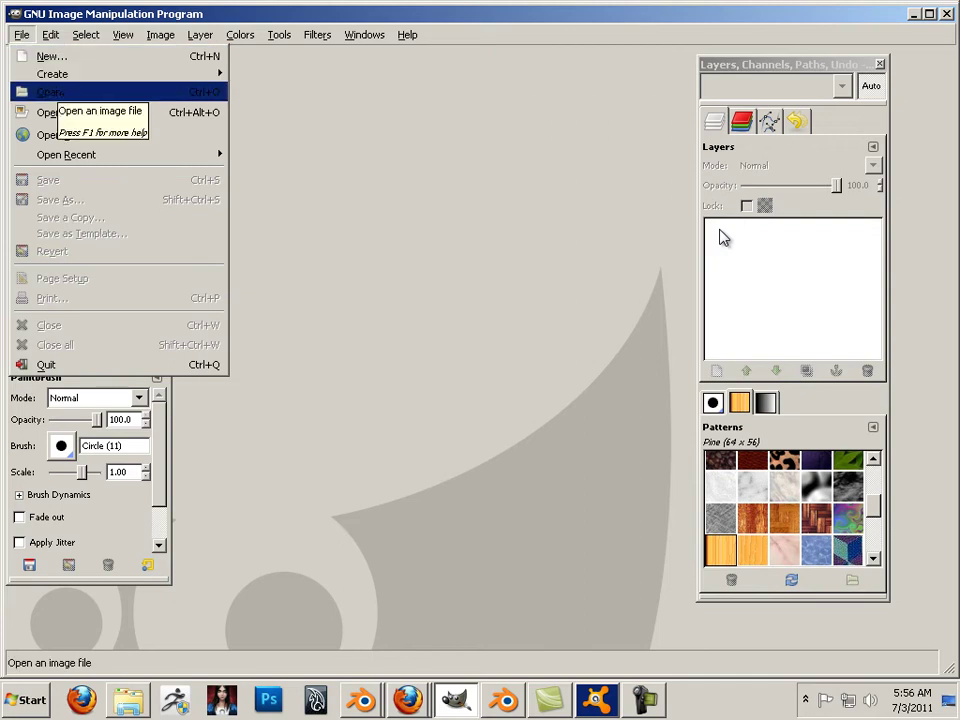
key(Return)
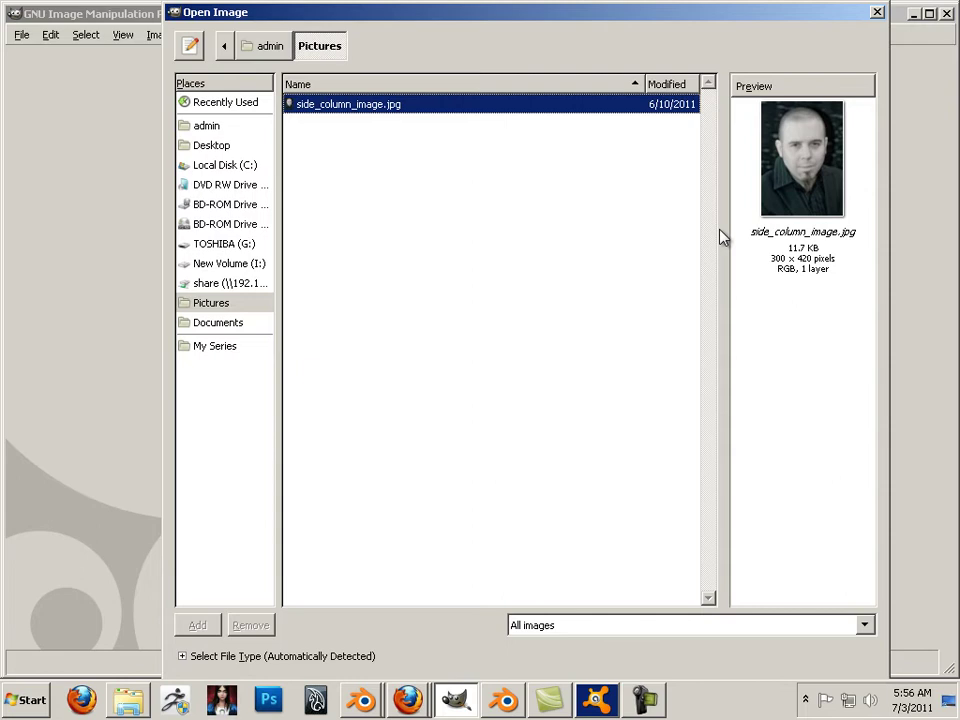
key(shift+Tab)
key(Up)
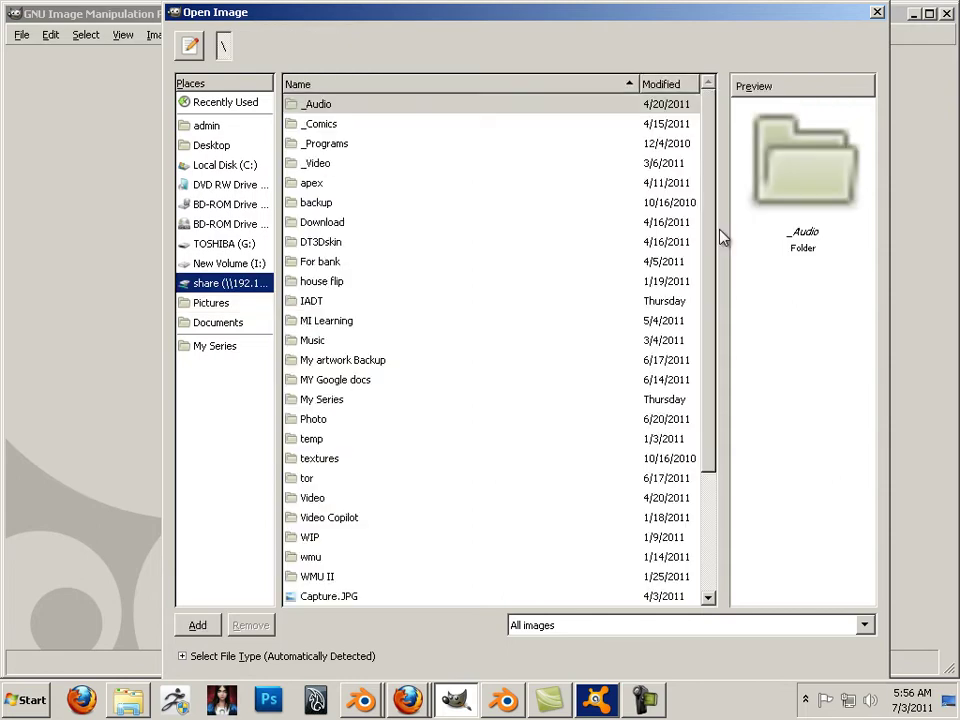
key(Tab)
key(Down)
key(Down)
key(Down)
key(Down)
key(Down)
key(Down)
key(Down)
key(Down)
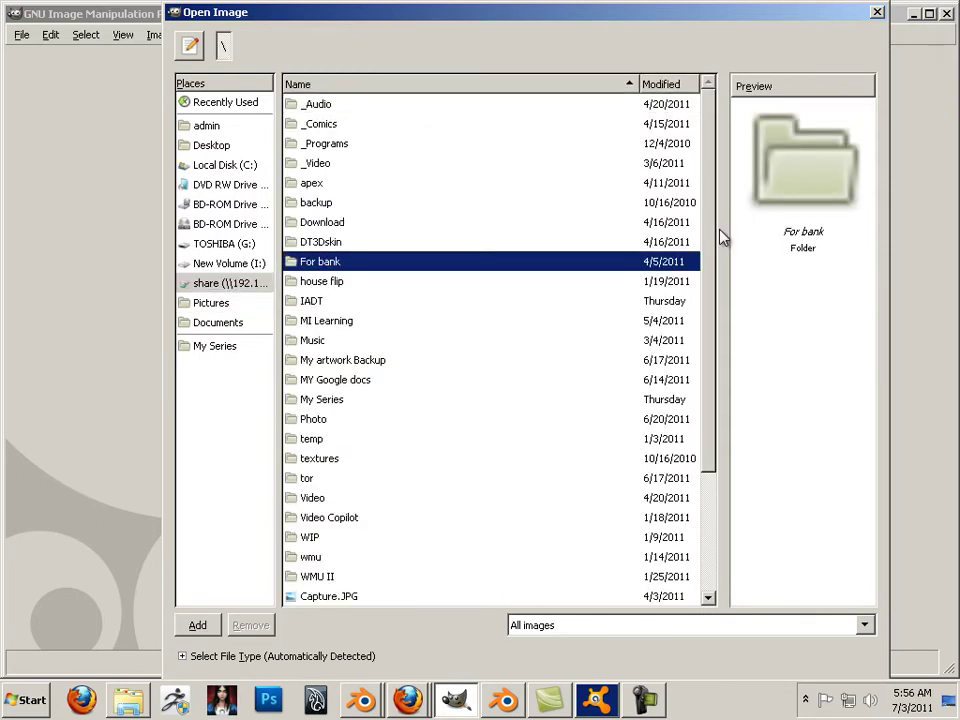
key(Down)
key(Down)
key(Down)
key(Down)
key(Down)
key(Down)
key(Down)
key(Return)
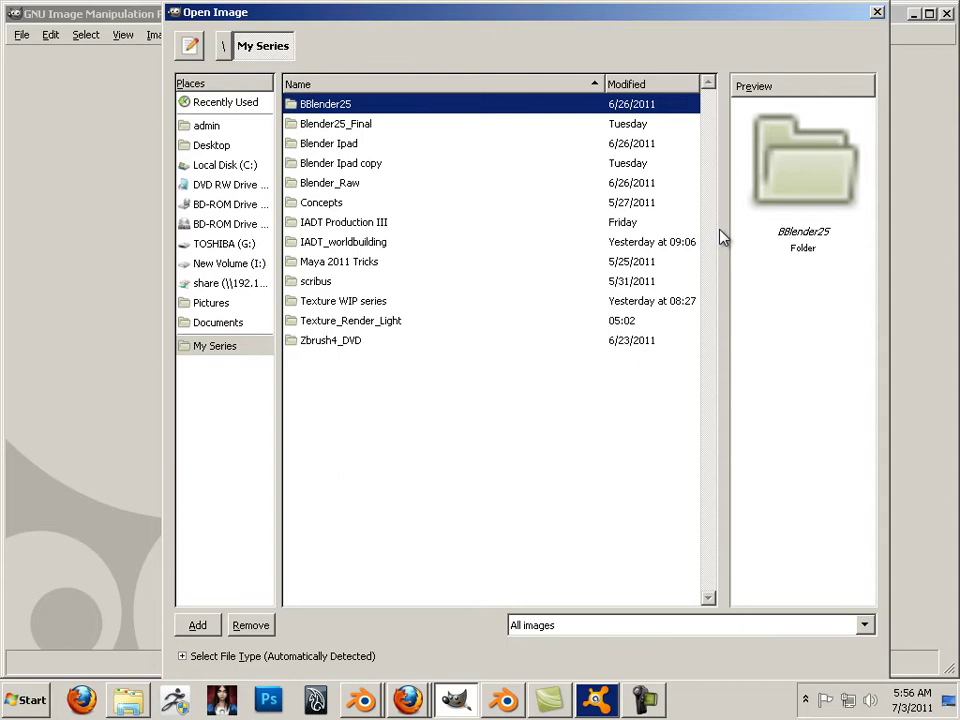
Open 0204 building_snap.png from the Unit2 folder inside Texture WIP series.
key(t)
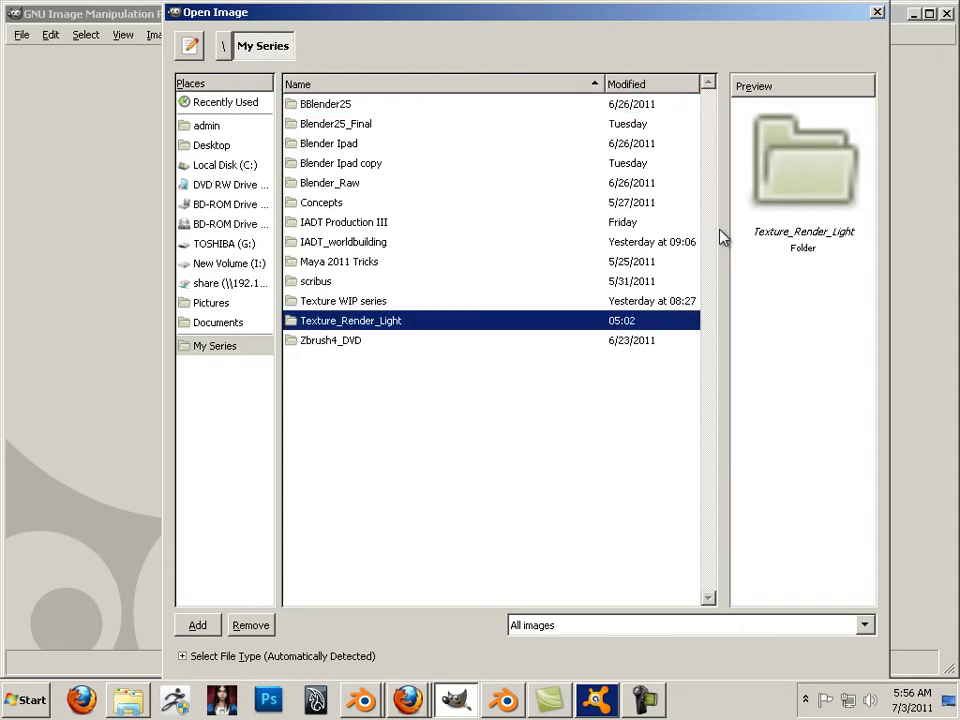
key(Up)
key(Return)
key(Down)
key(Return)
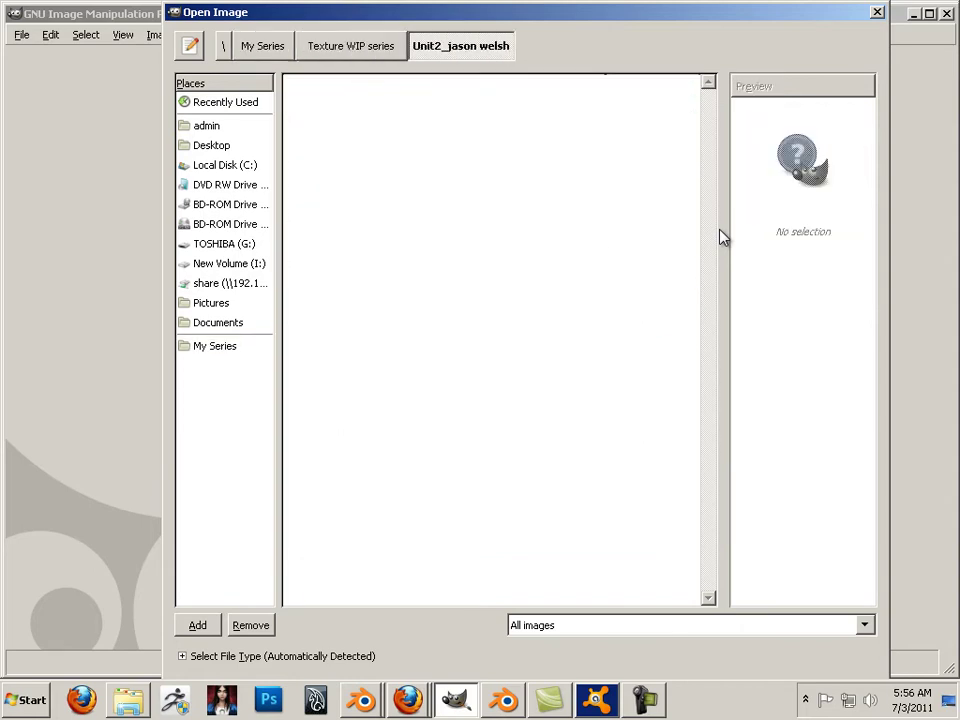
key(Return)
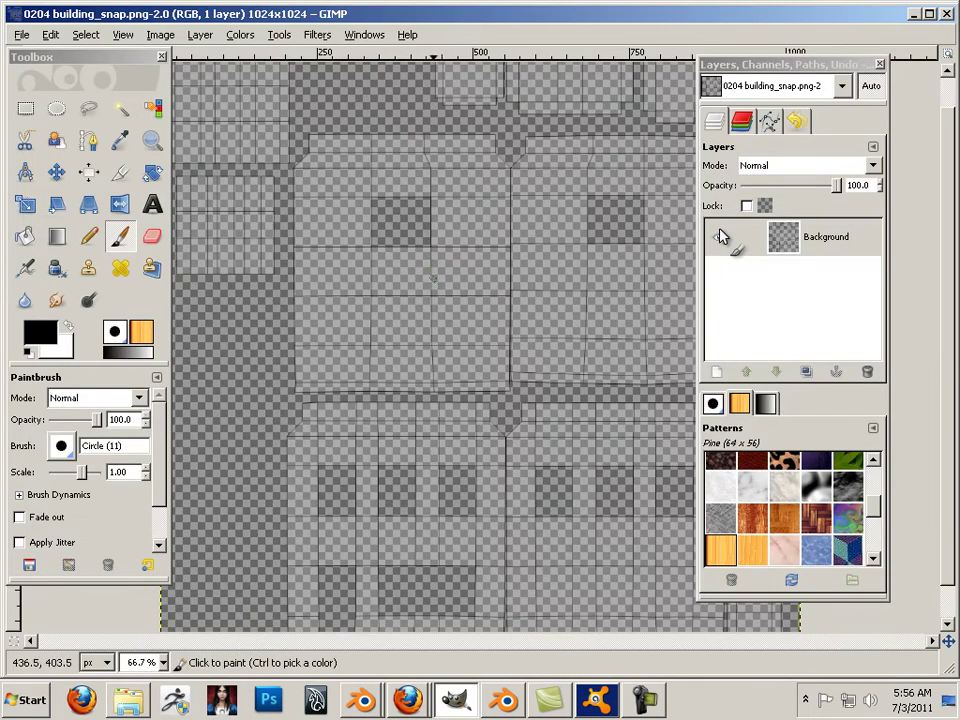
scroll(432, 284, down, 2)
scroll(430, 281, up, 3)
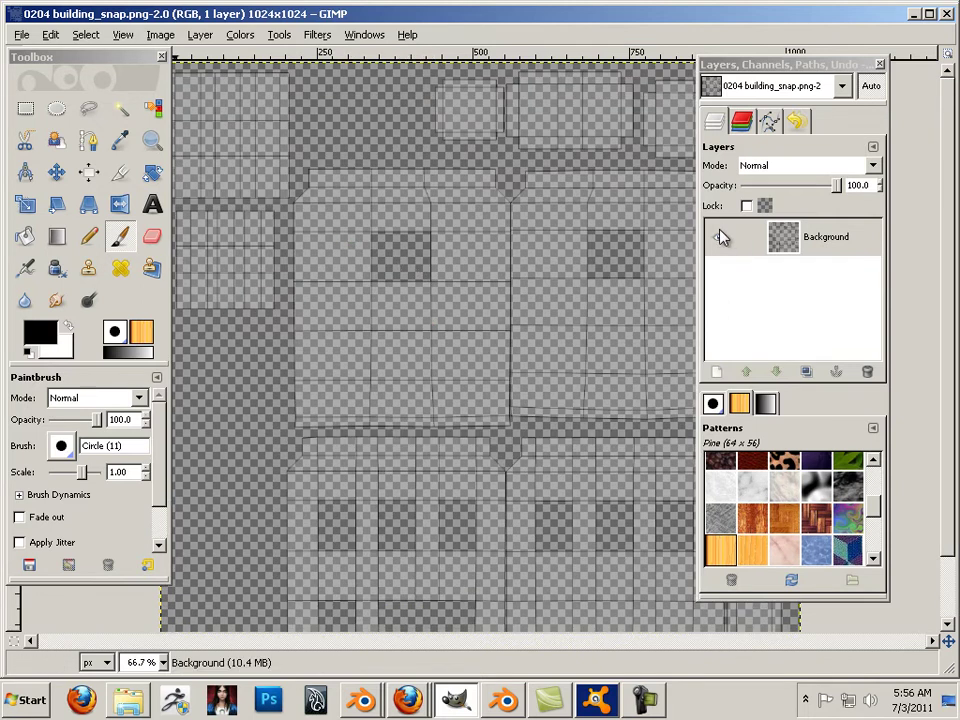
Start opening a second image and browse to the My Series folder on the network share again.
key(alt+f)
key(Down)
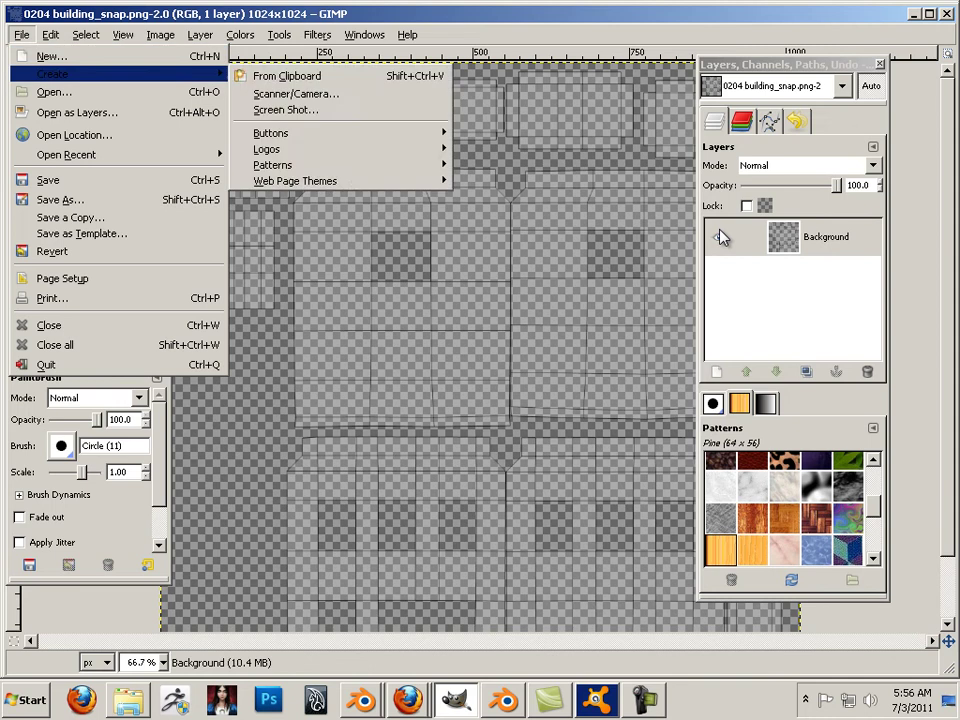
key(Down)
key(Return)
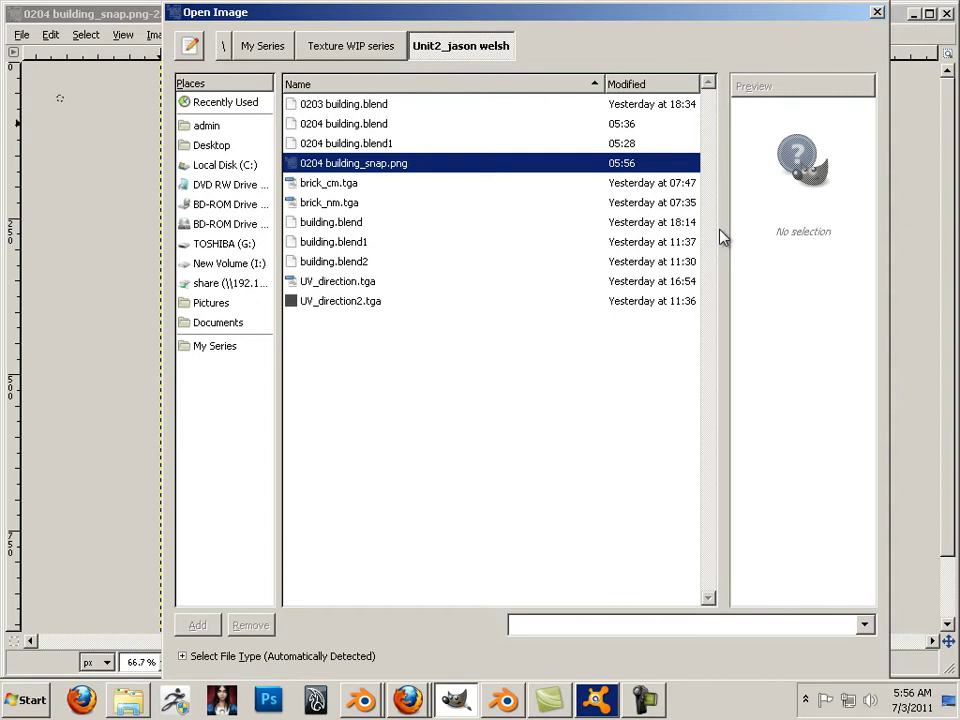
click(230, 283)
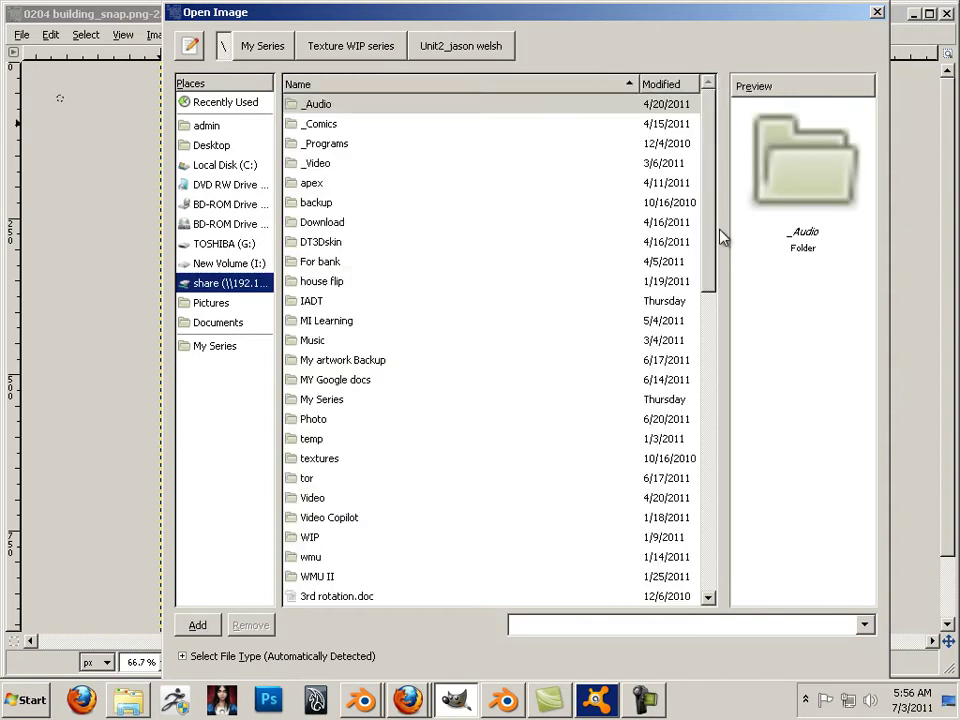
click(321, 242)
key(Down)
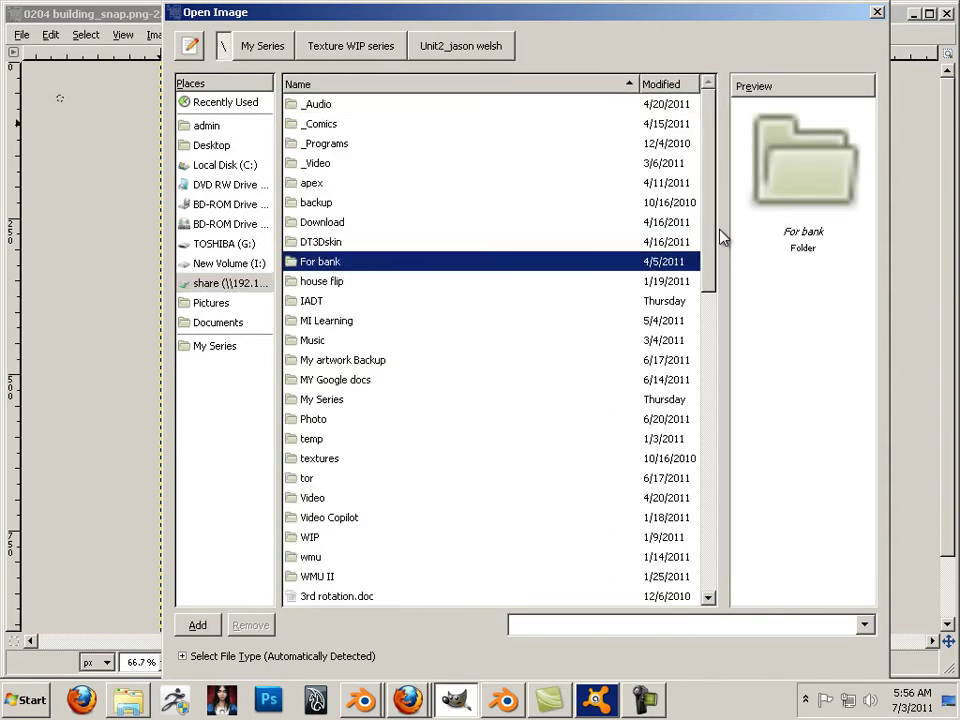
scroll(723, 237, down, 2)
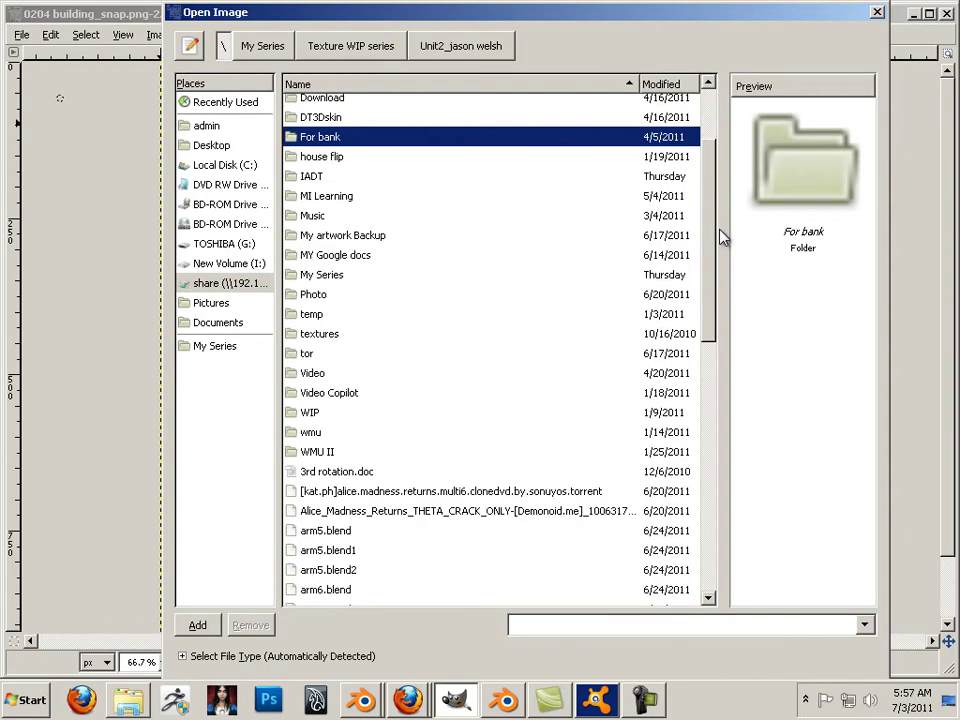
scroll(723, 237, down, 3)
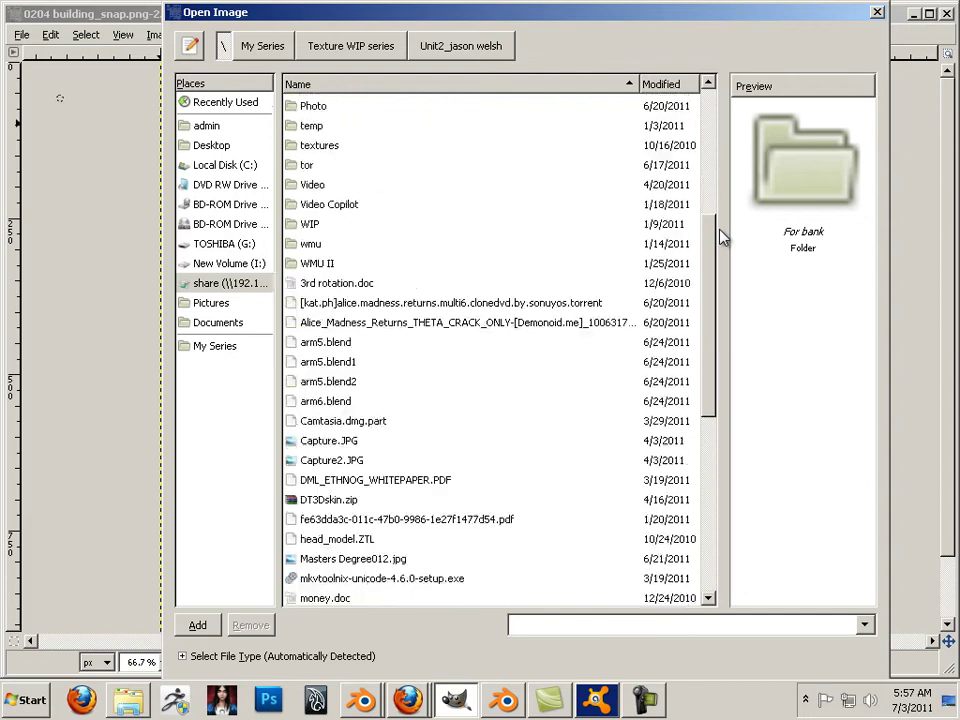
scroll(723, 237, up, 2)
scroll(723, 237, up, 2)
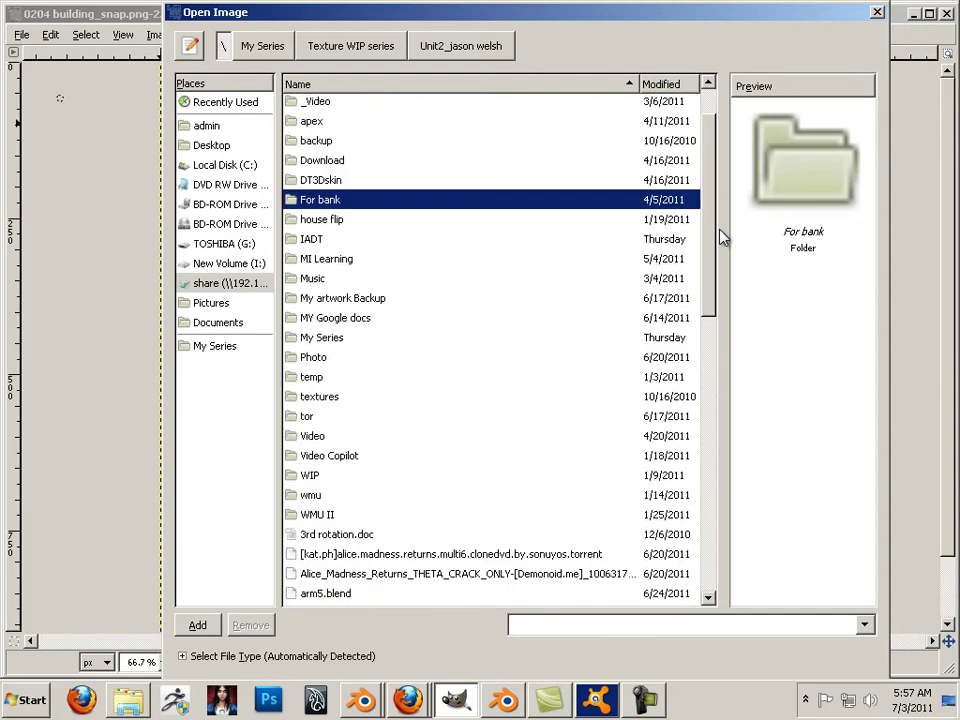
key(Down)
key(Down)
key(Down)
key(Down)
key(Down)
key(Down)
key(Down)
key(Return)
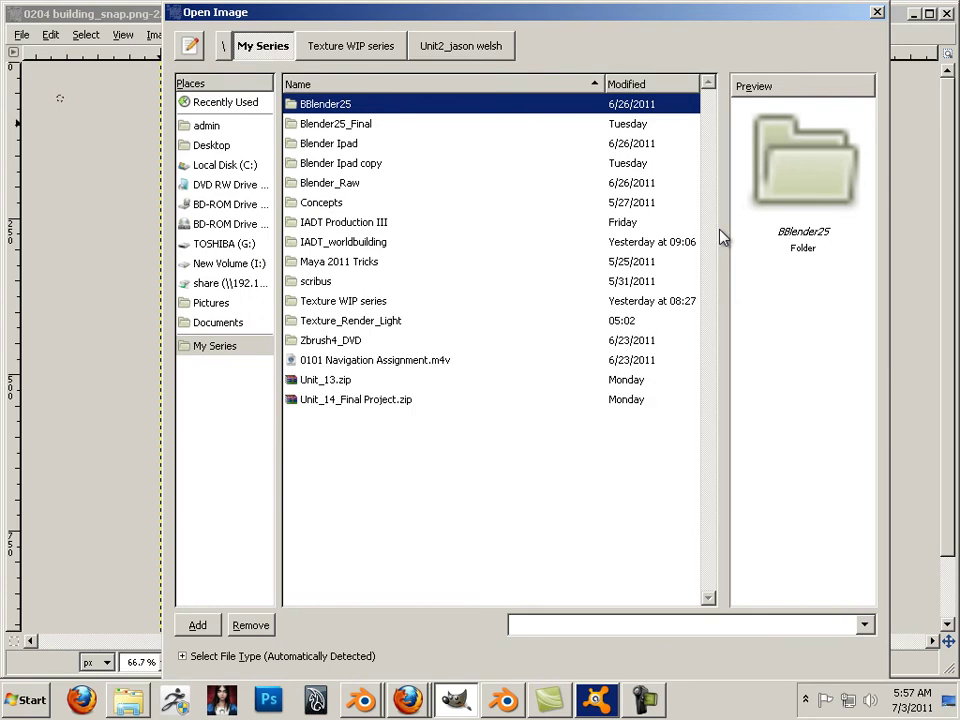
Open Unit2_brick.jpg from the Lesson Files folder inside Texture_Render_Light and confirm the embedded colour profile prompt.
text(texture_r)
key(Return)
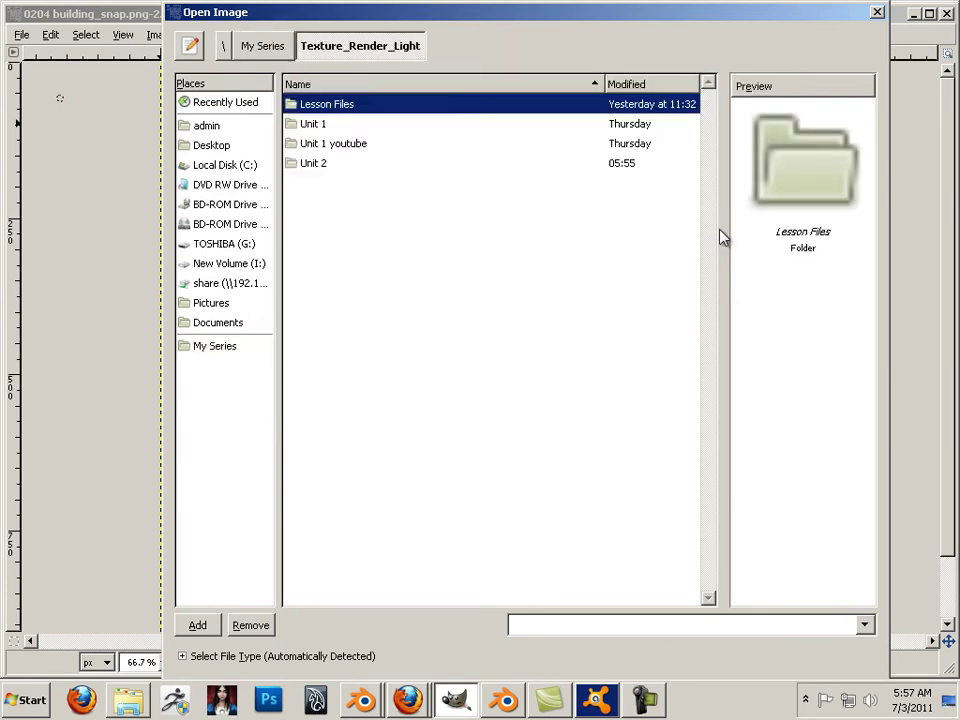
key(Return)
key(Down)
key(Down)
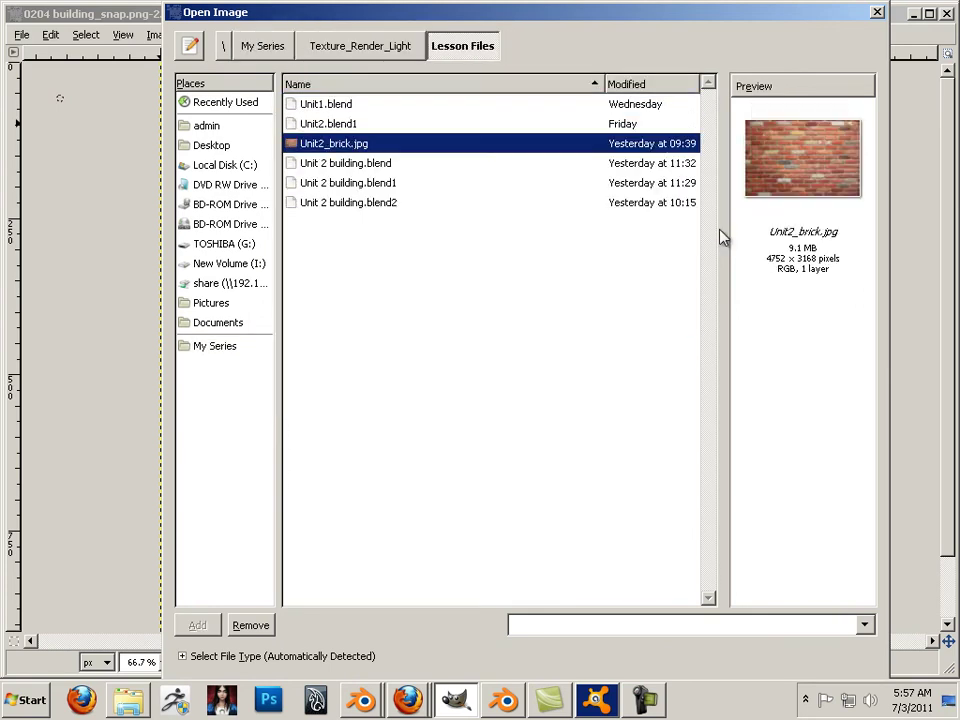
key(Return)
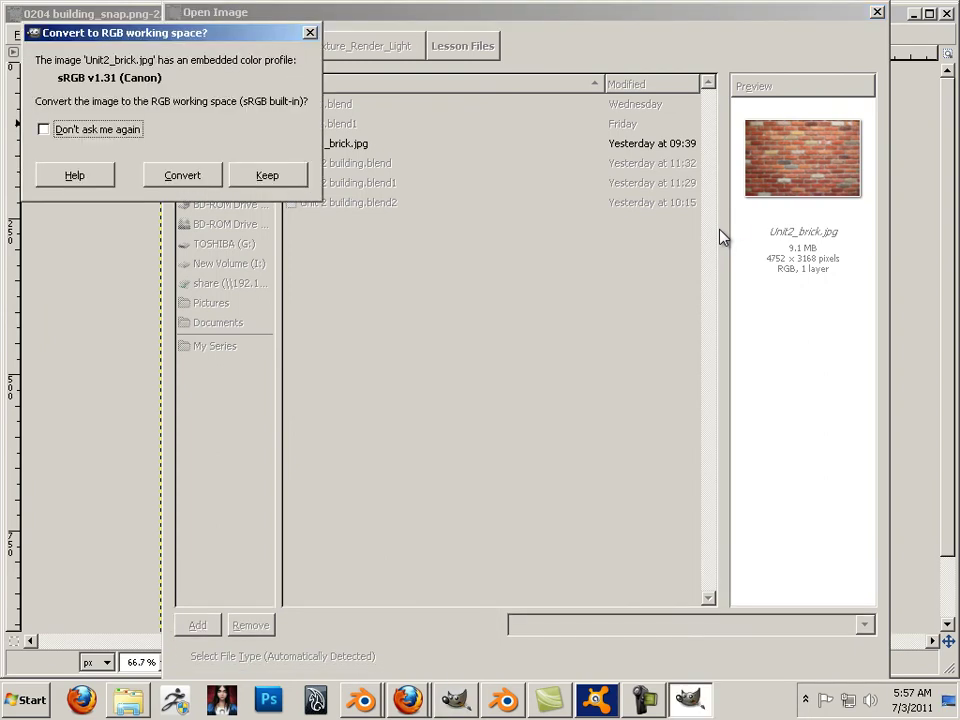
key(Return)
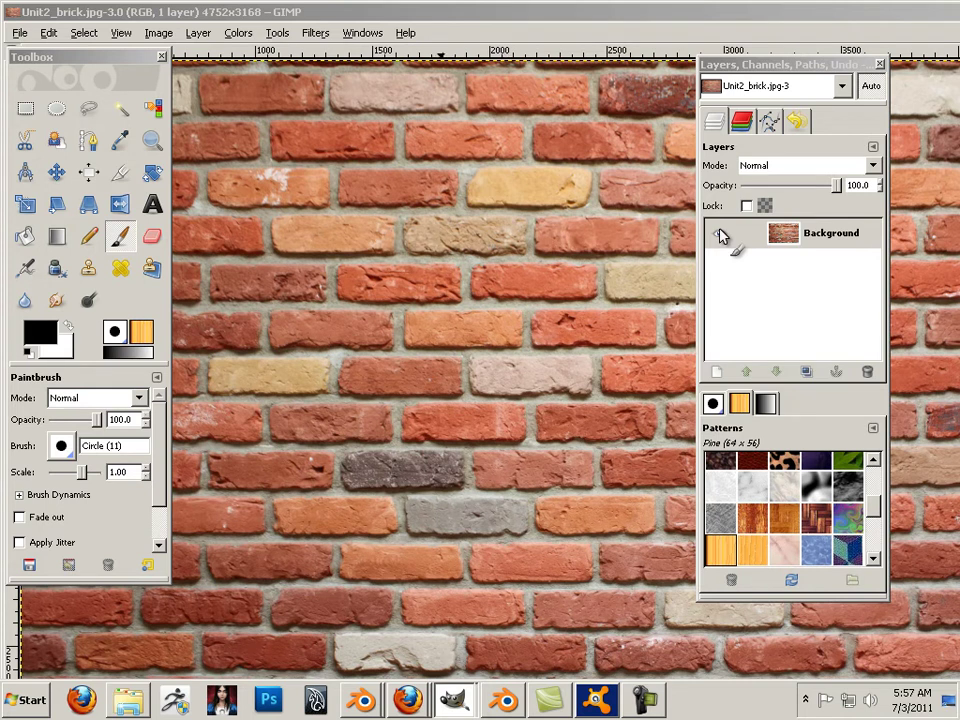
Move the Unit2_brick.jpg window aside to uncover the UV layout image behind it.
click(408, 243)
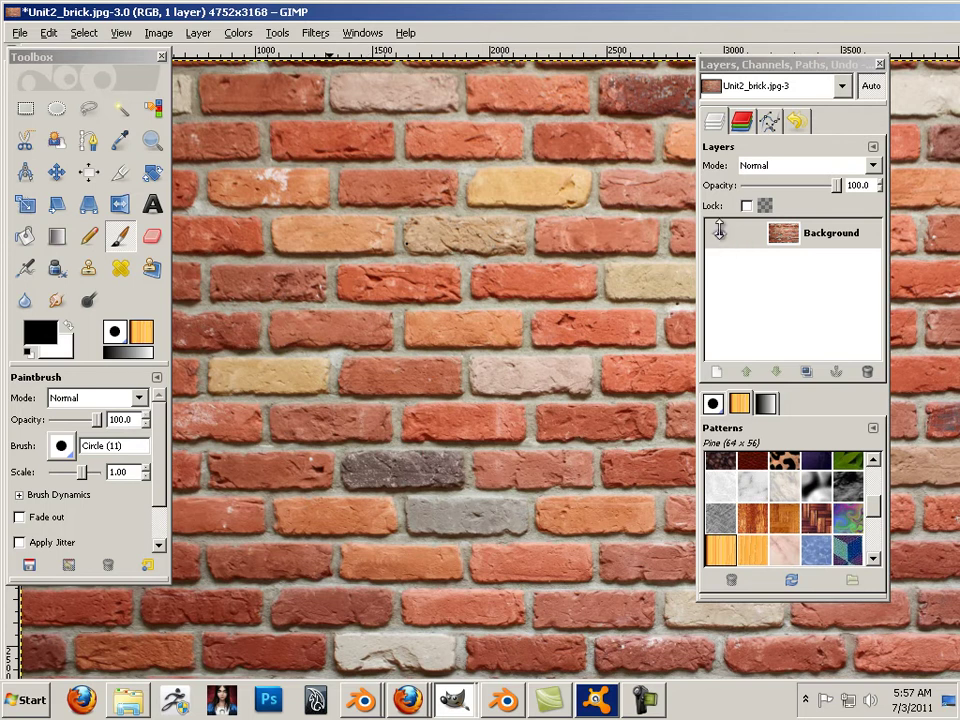
drag(330, 12, 661, 154)
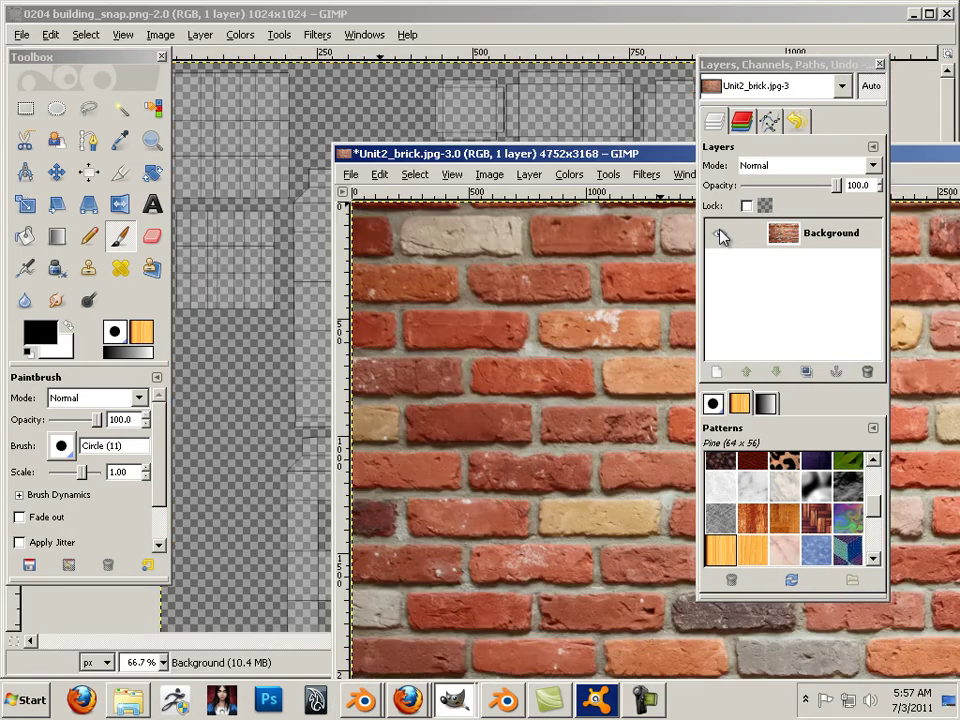
Scale the 0204 building_snap.png image to 2048 × 2048 pixels.
click(430, 14)
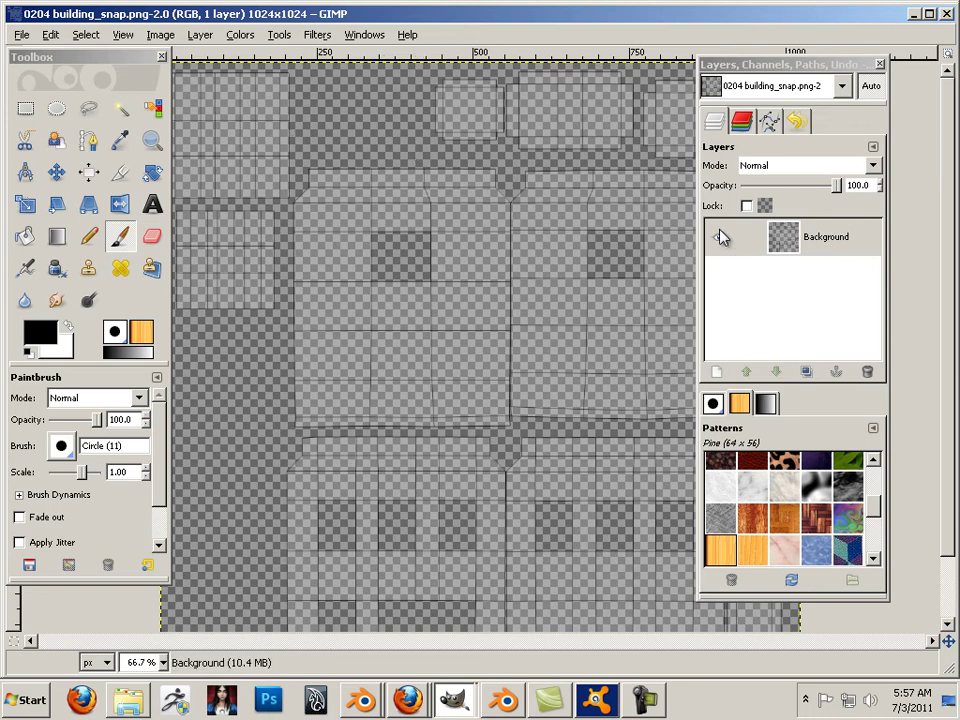
key(alt+i)
key(Down)
key(Down)
key(Down)
key(Down)
key(Down)
key(Down)
key(Down)
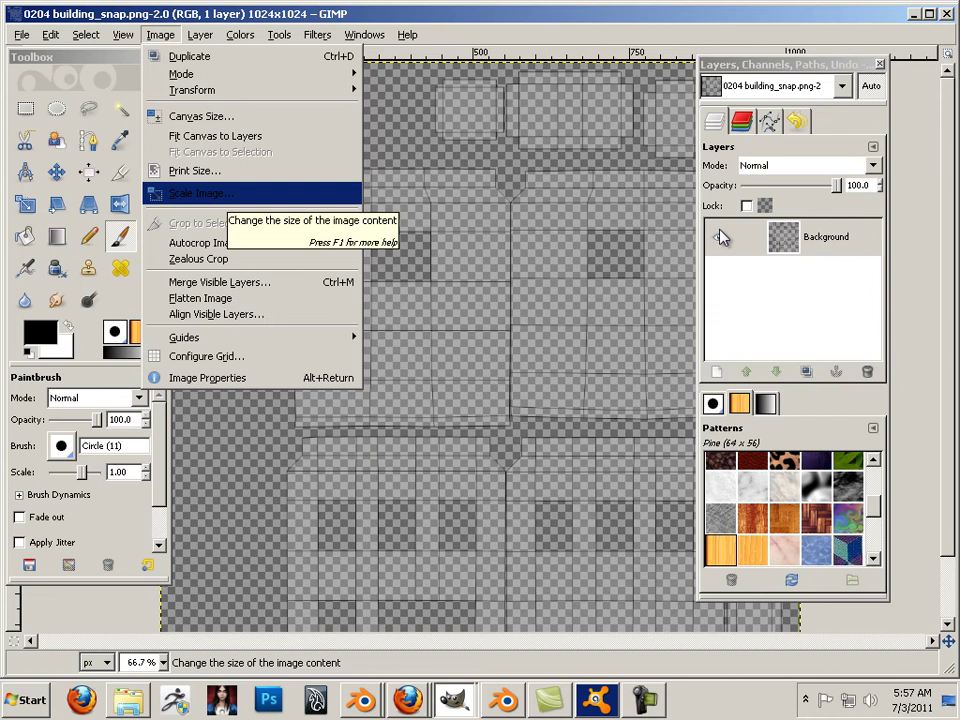
key(Return)
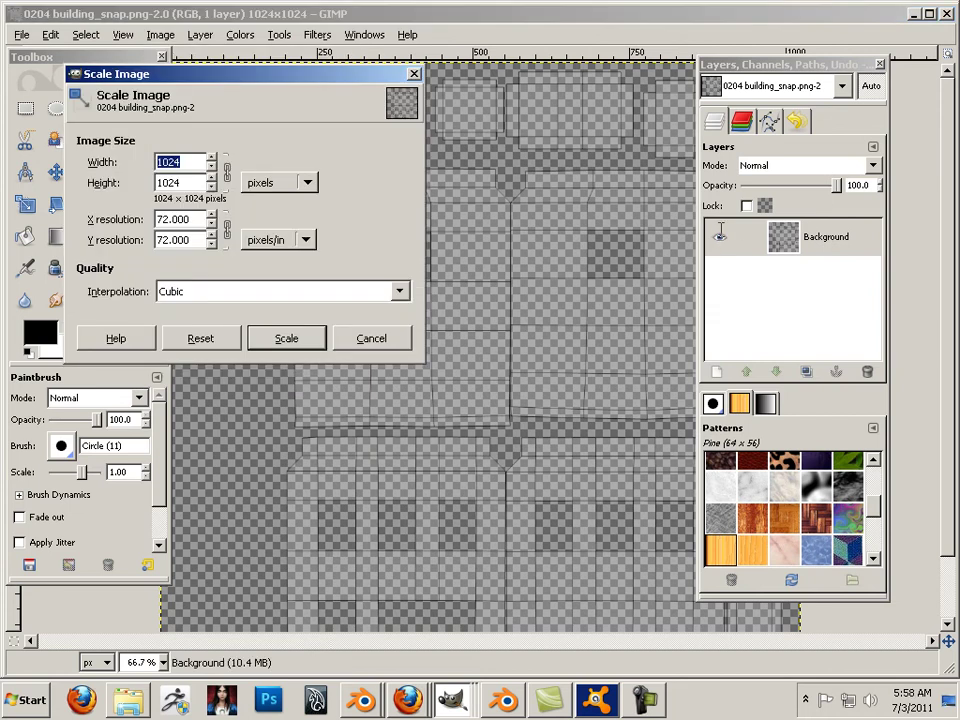
text(2048)
key(Tab)
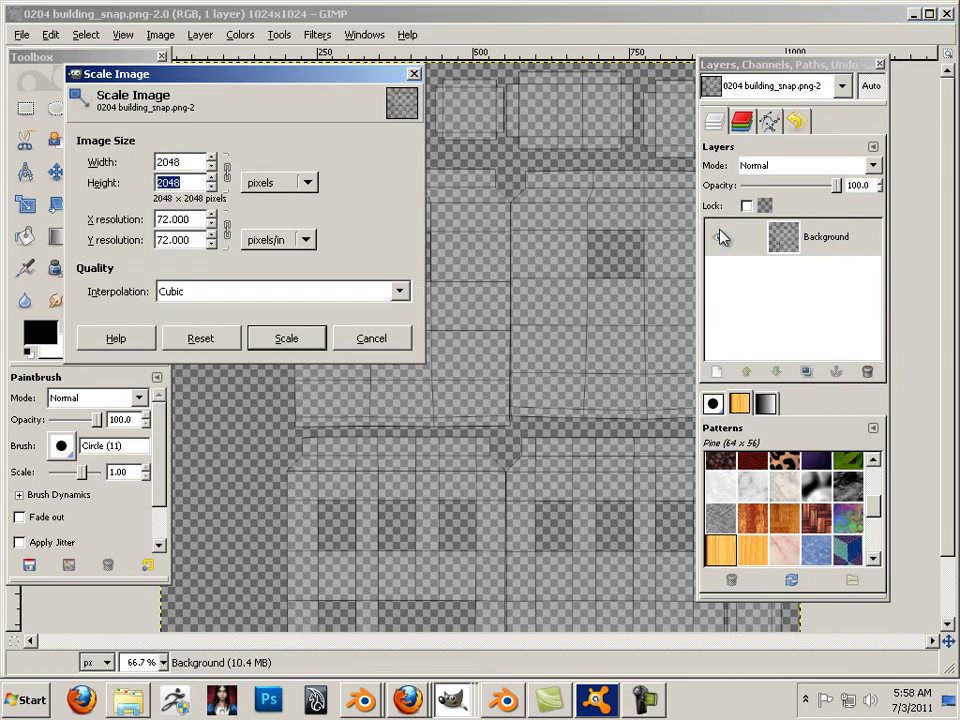
key(Return)
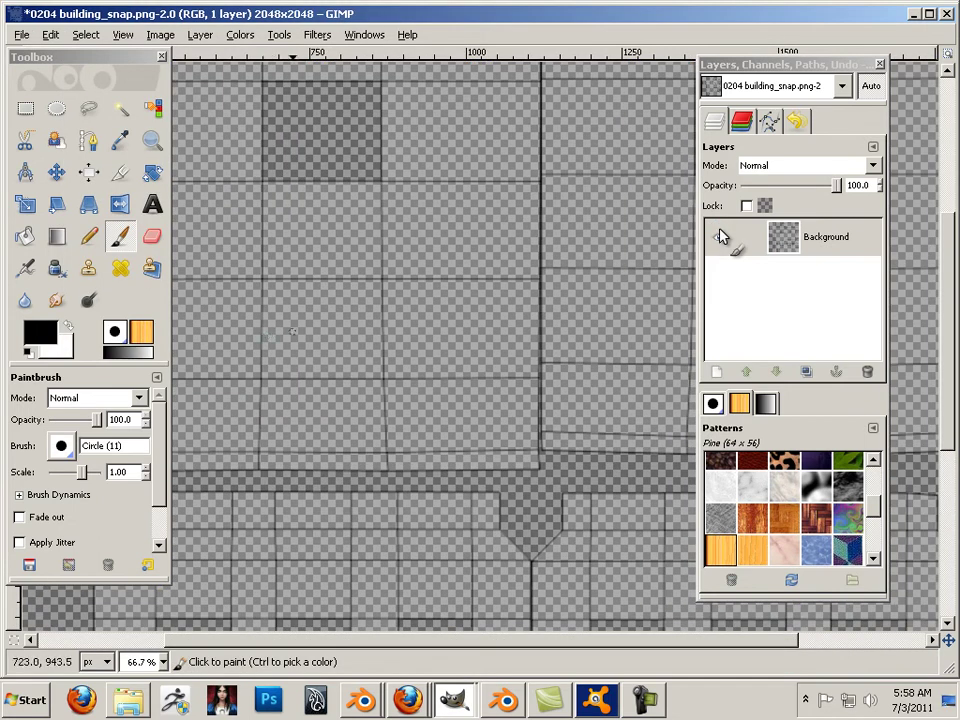
scroll(205, 361, up, 5)
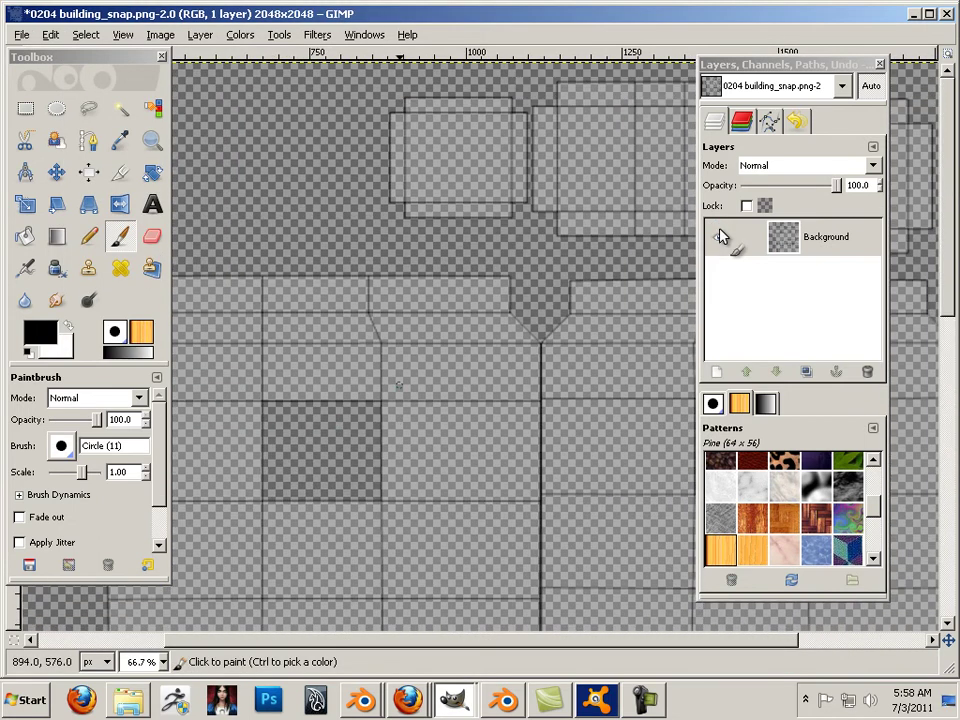
scroll(399, 385, down, 2)
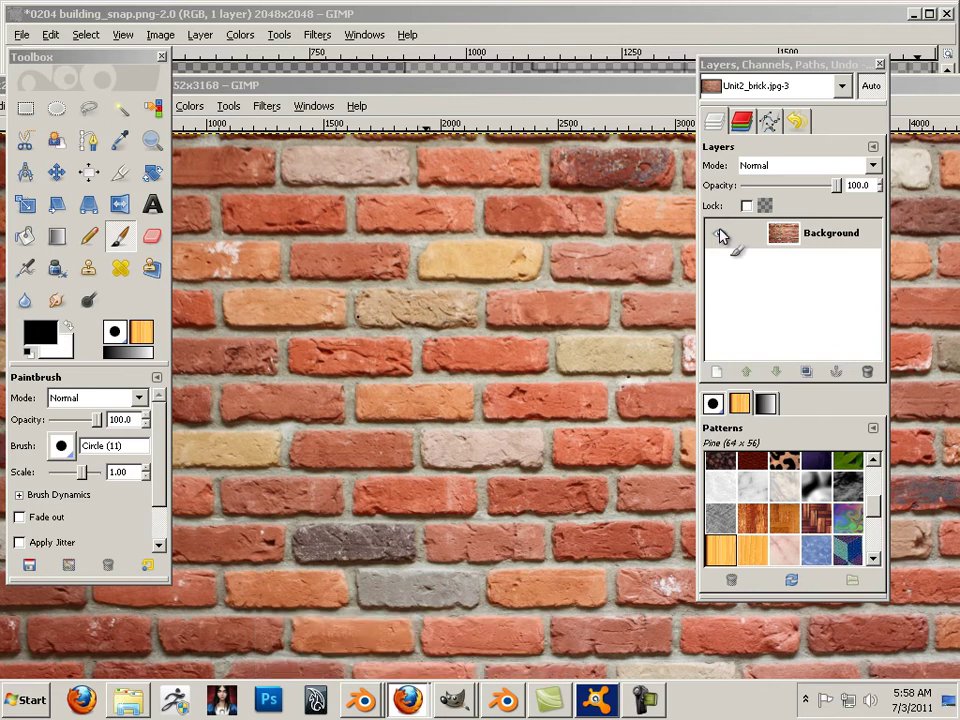
Switch to a Firefox window showing Google and search its images for "brick texture".
right_click(408, 700)
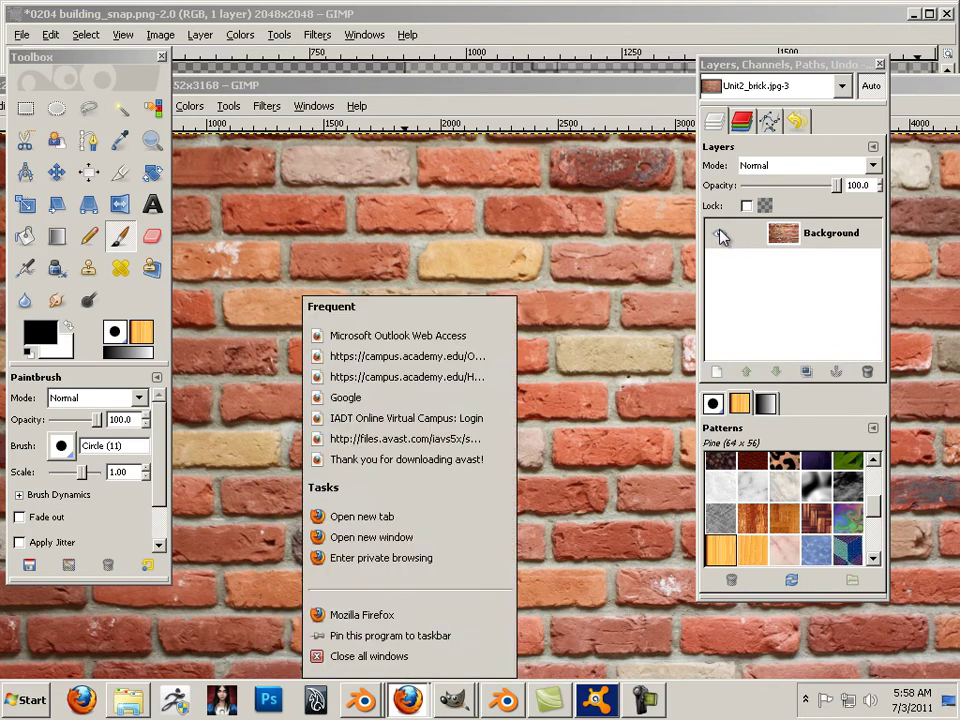
click(370, 656)
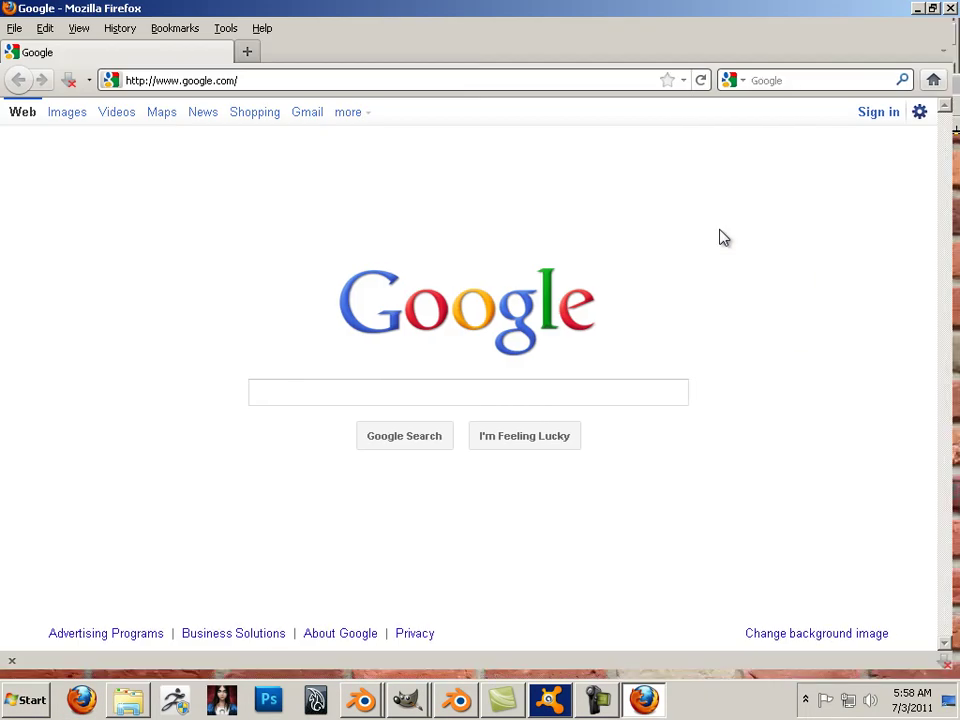
text(brick te)
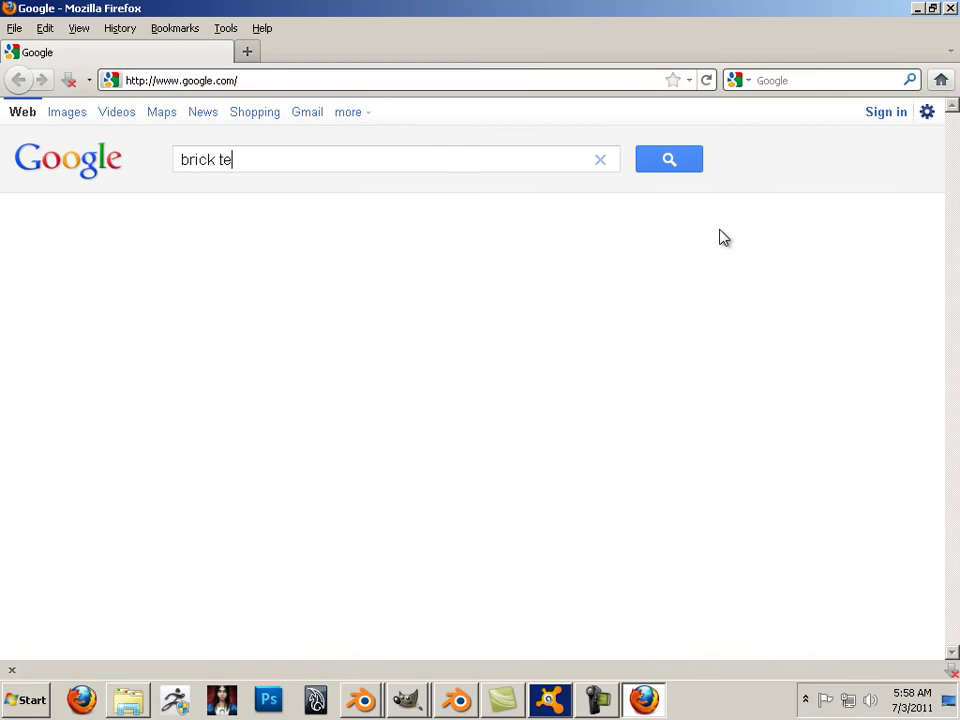
text(xture)
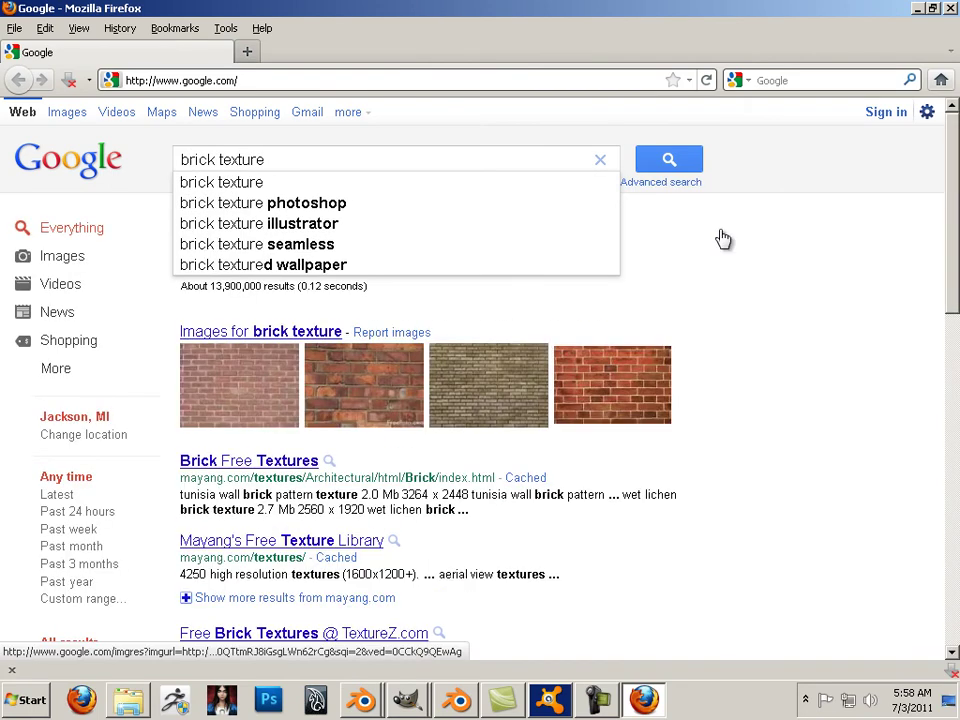
key(Return)
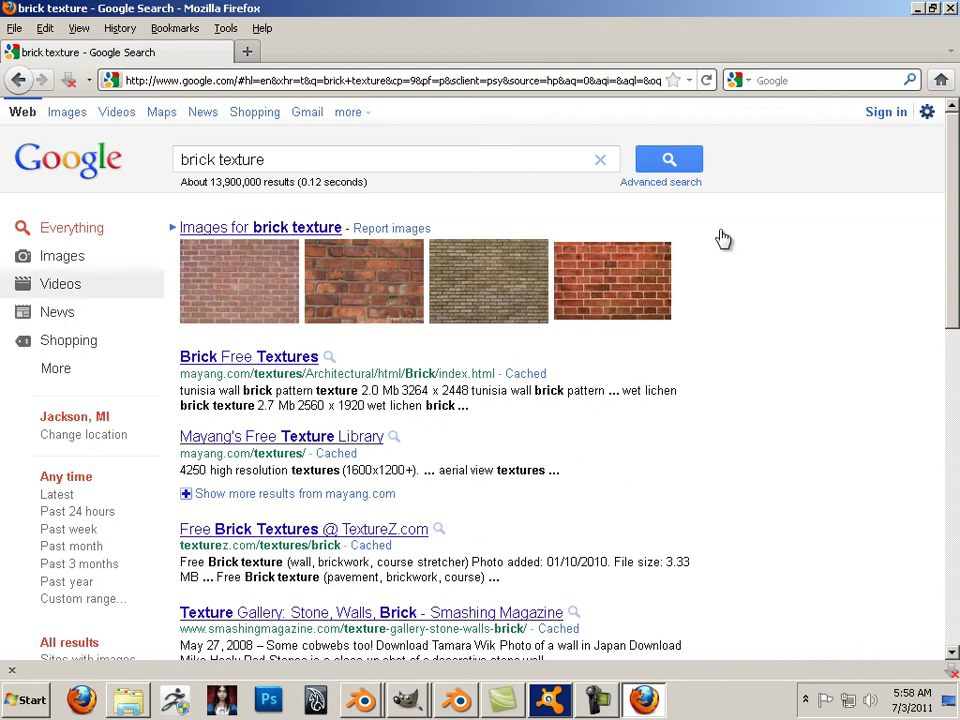
click(62, 256)
scroll(62, 256, down, 3)
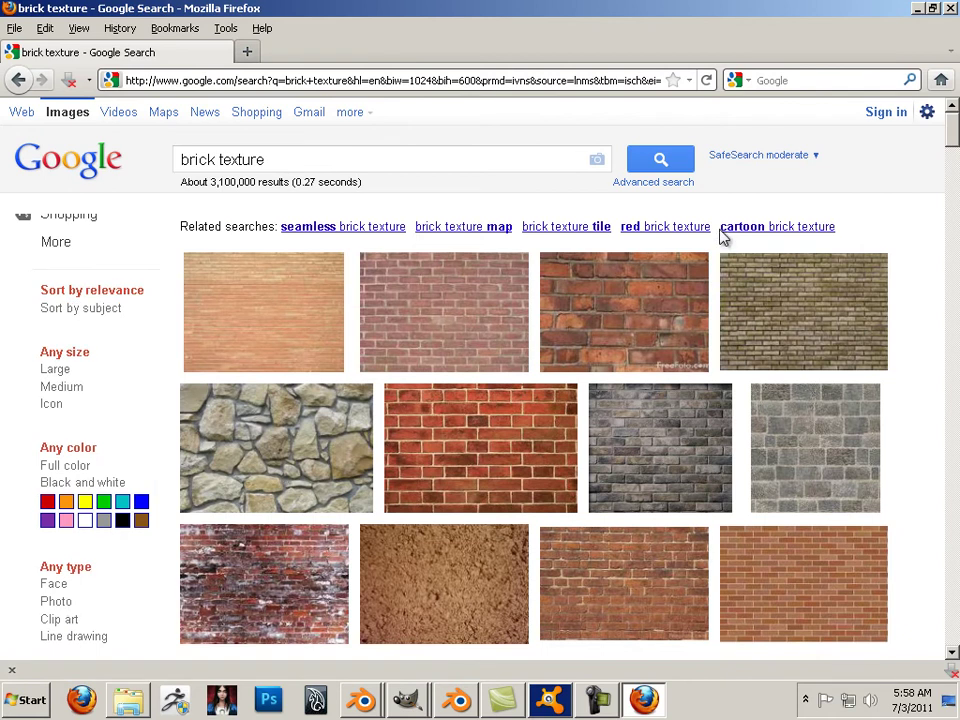
Restrict the brick texture image search to pictures larger than 8 MP through the advanced search.
click(653, 182)
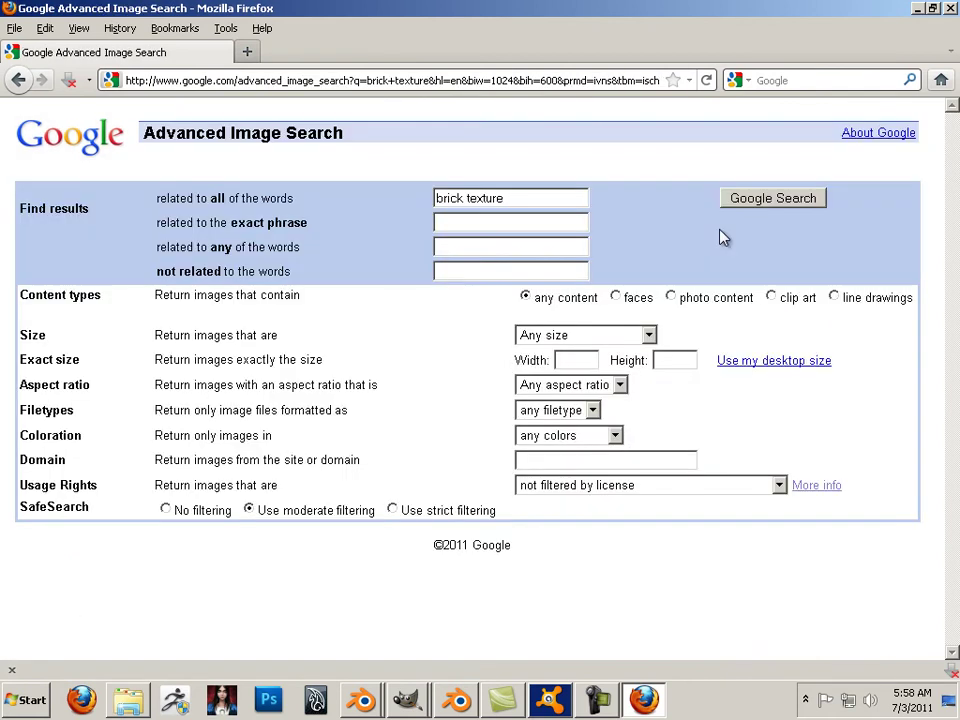
click(600, 335)
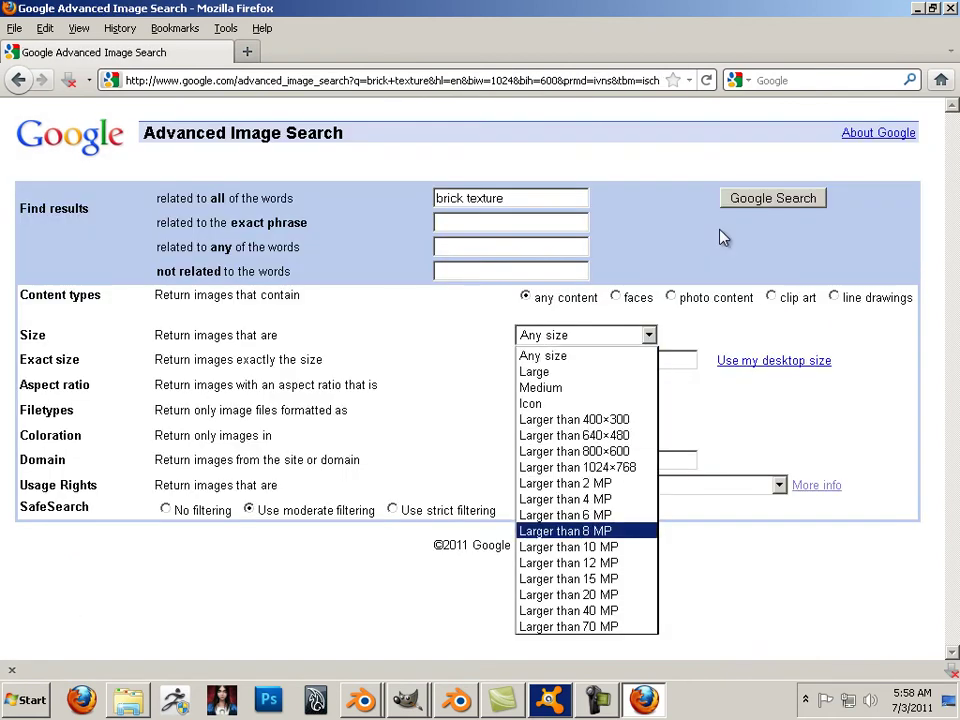
key(Return)
key(Return)
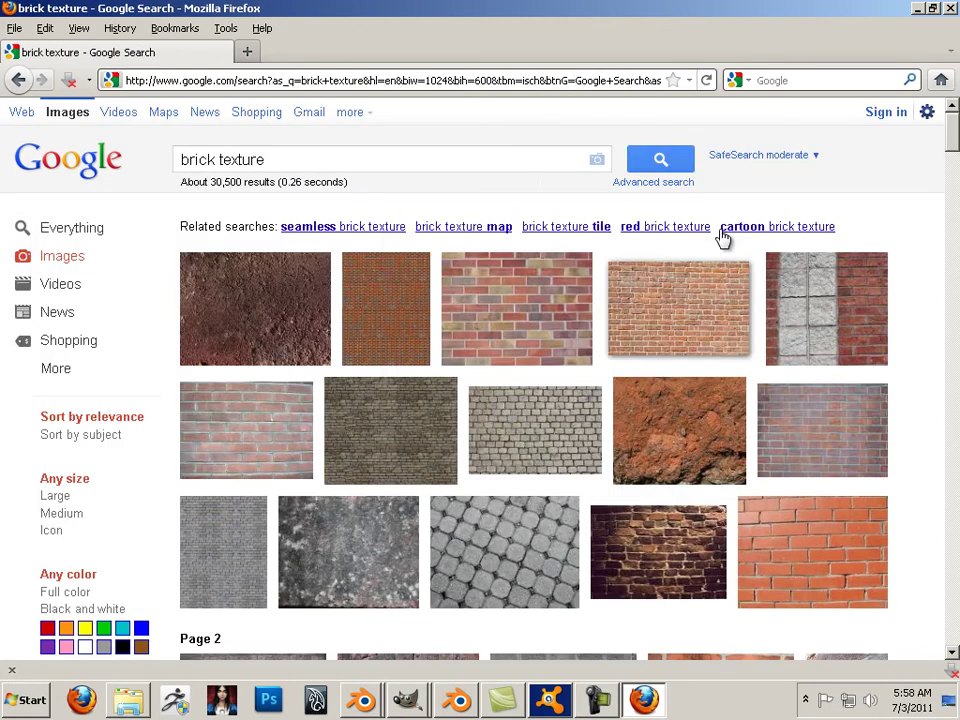
Open one of the red brick wall results to check its pixel dimensions and return to the results.
scroll(724, 237, down, 2)
click(722, 237)
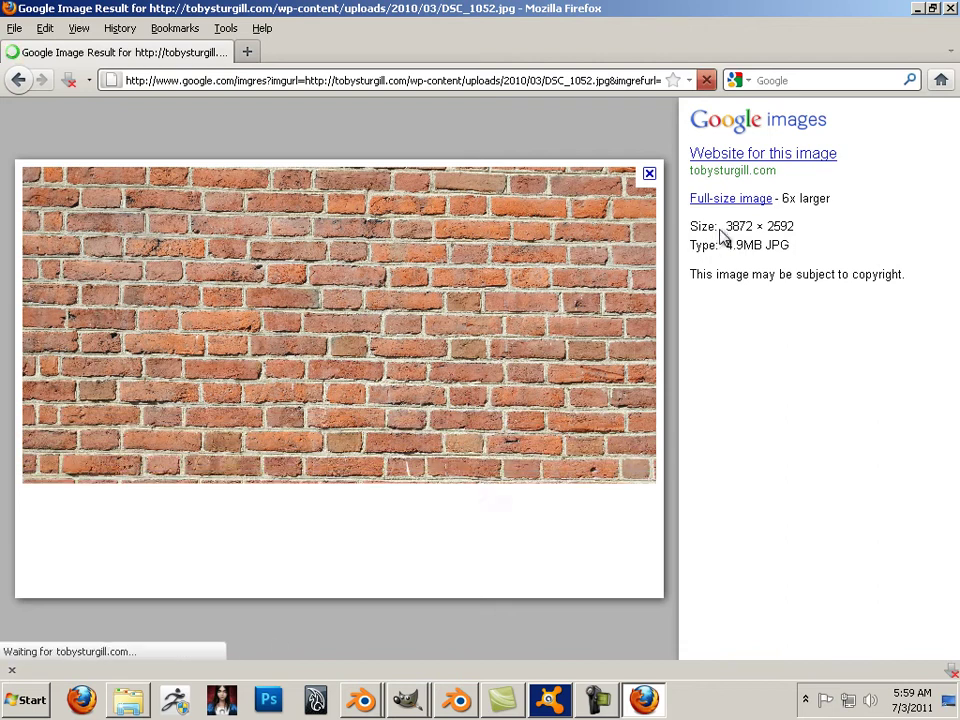
key(alt+Left)
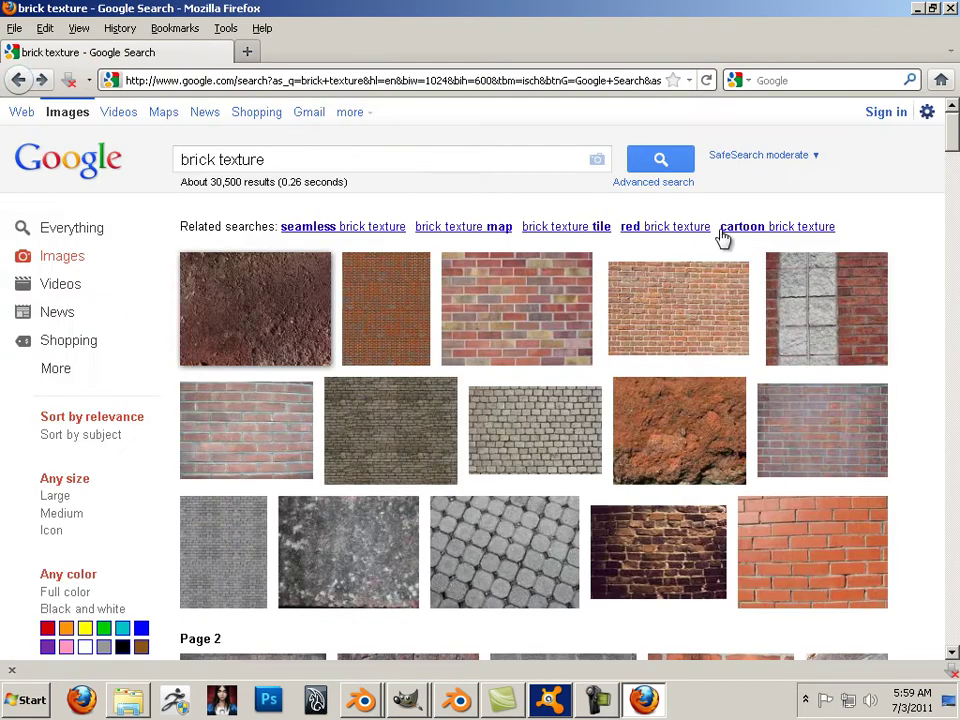
Browse the pages of large brick texture results for suitable wall photos.
scroll(722, 237, down, 2)
scroll(722, 237, down, 5)
scroll(722, 237, down, 4)
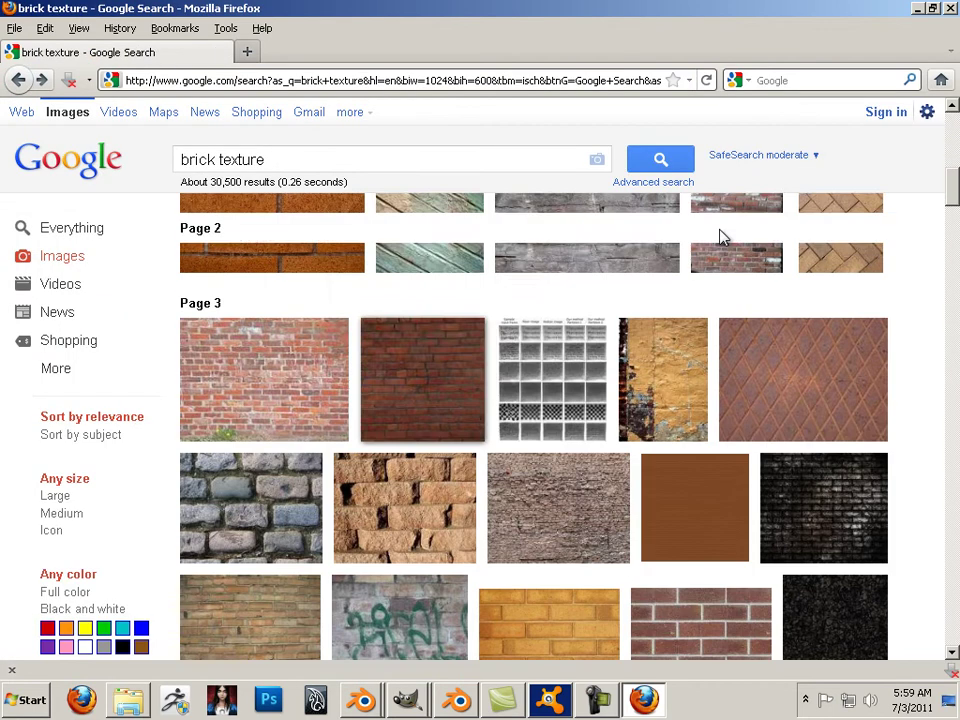
scroll(722, 237, down, 4)
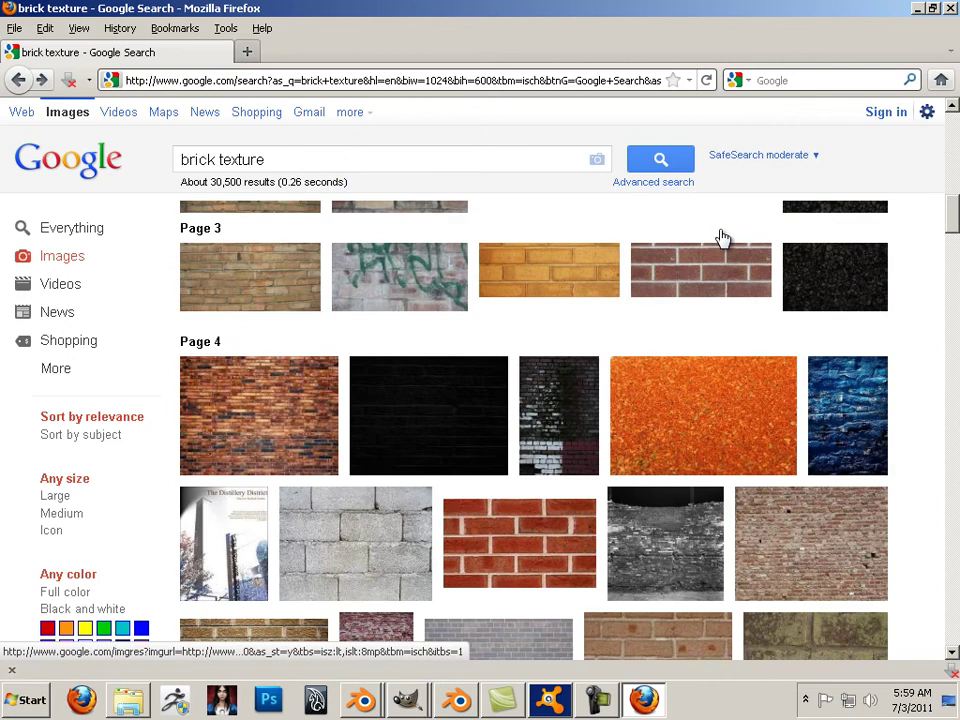
scroll(722, 237, up, 8)
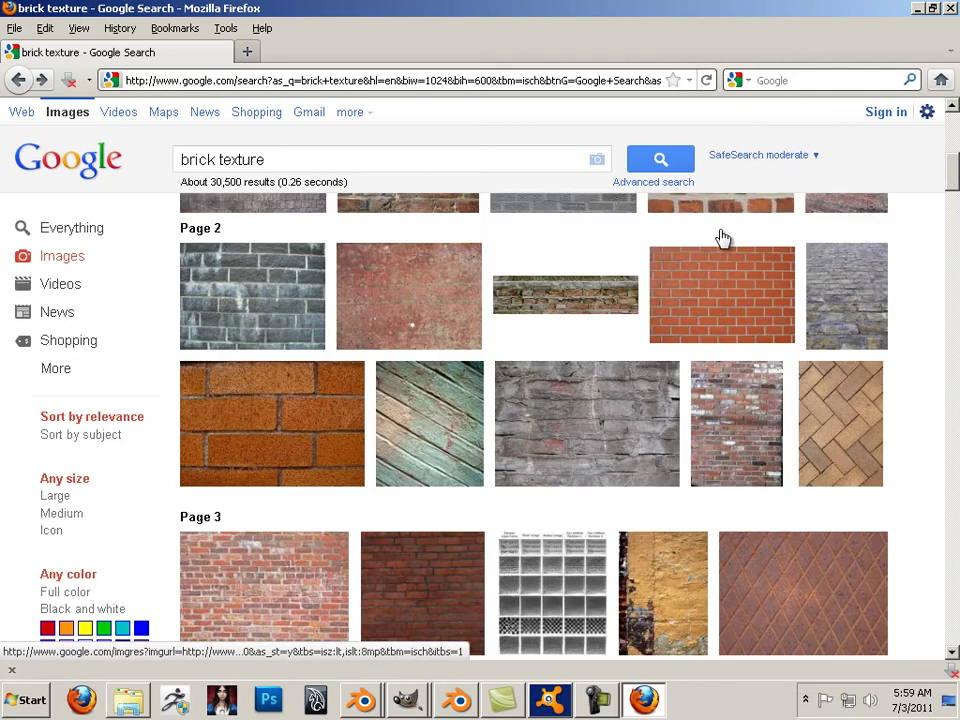
scroll(722, 237, up, 4)
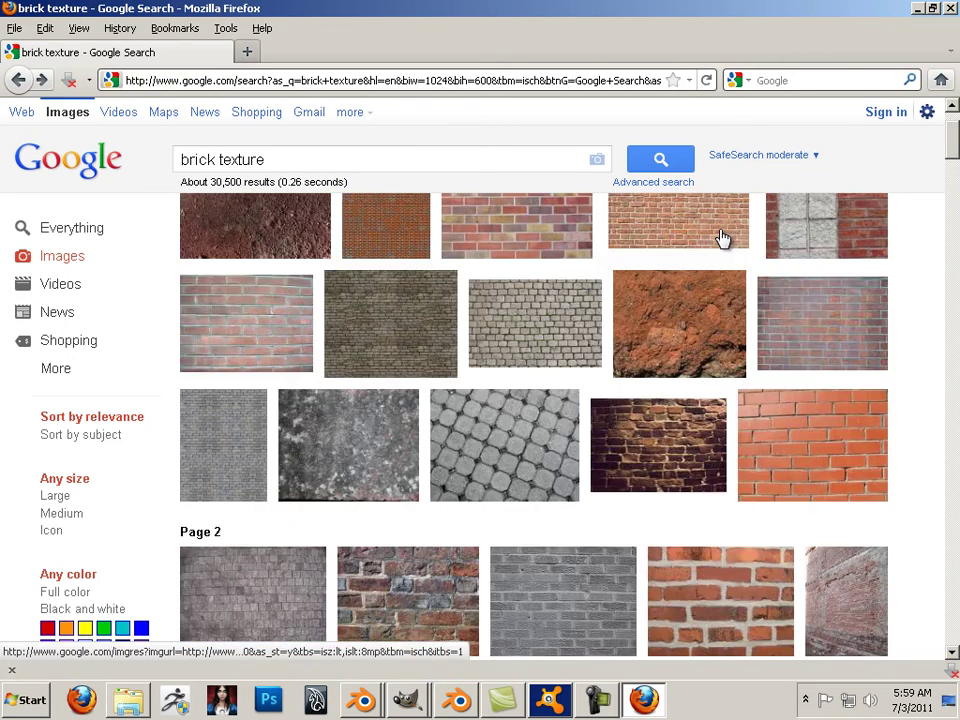
scroll(722, 237, up, 2)
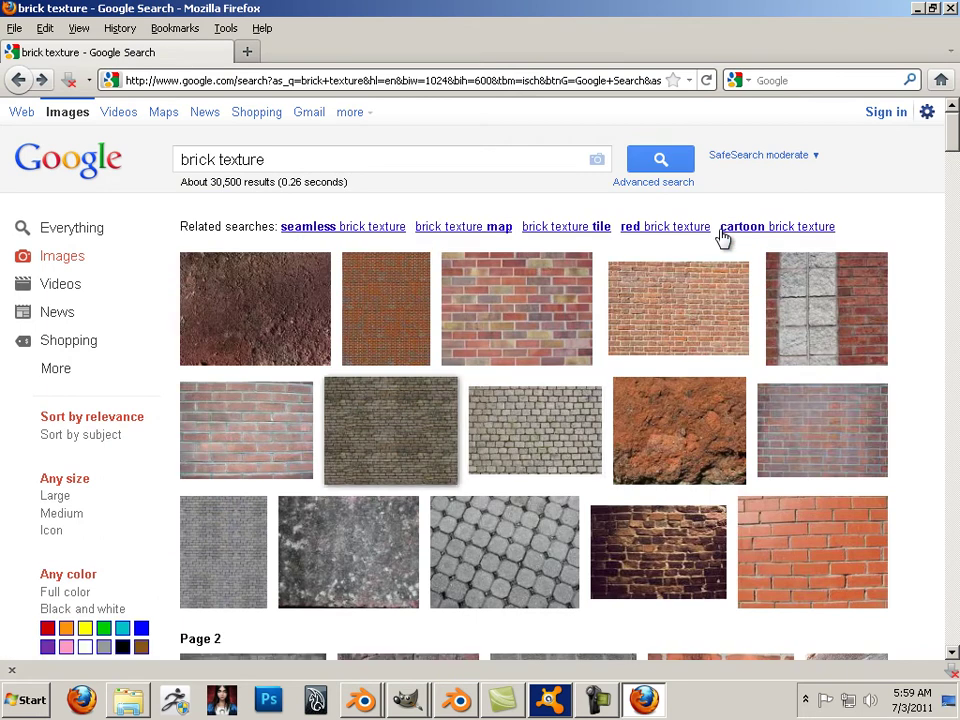
mouse_move(255, 308)
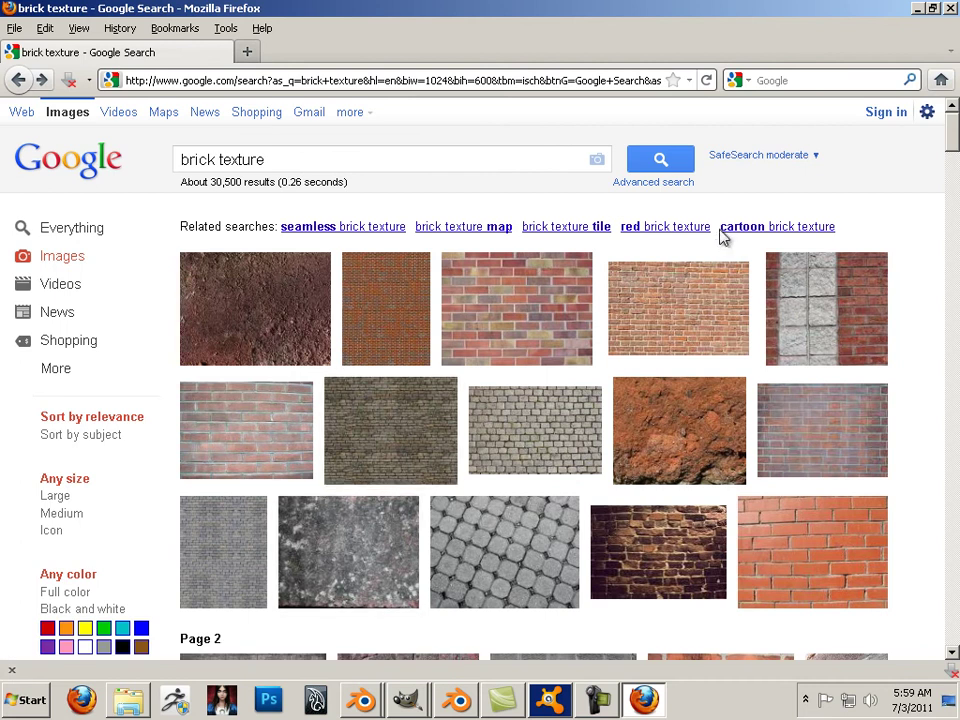
scroll(724, 236, down, 2)
Switch back to GIMP and bring the 0204 building_snap.png image to the front.
key(super+8)
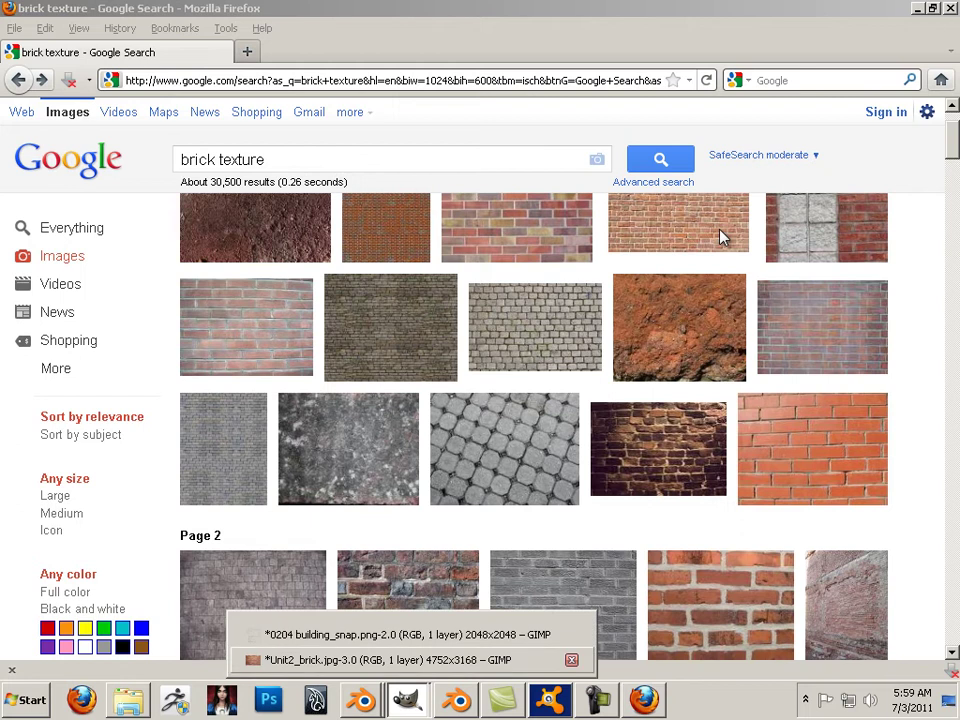
click(407, 635)
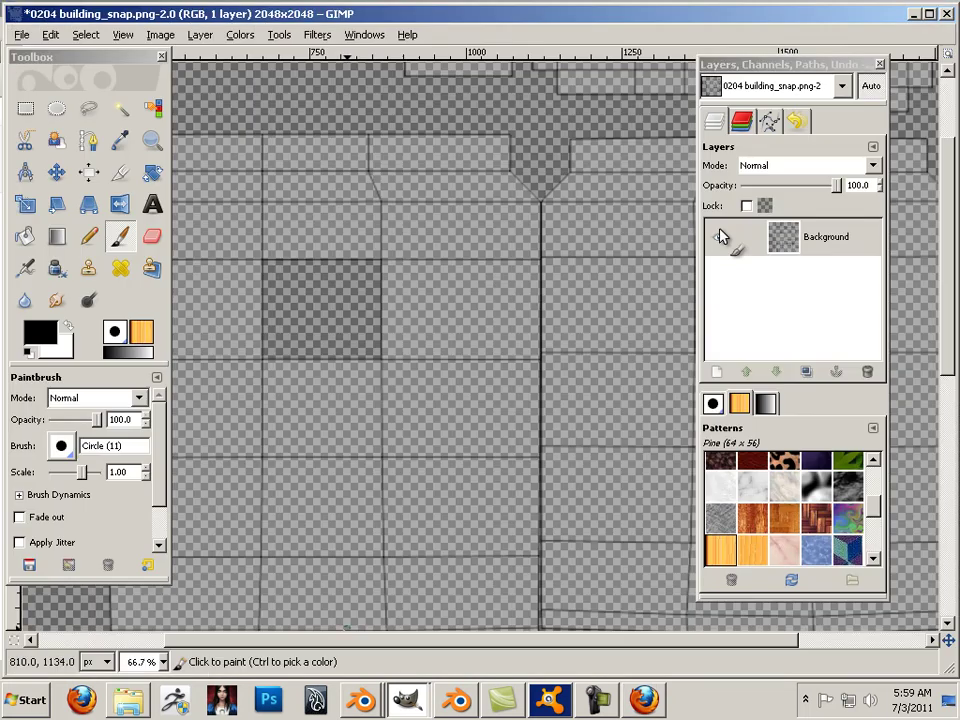
key(alt+f)
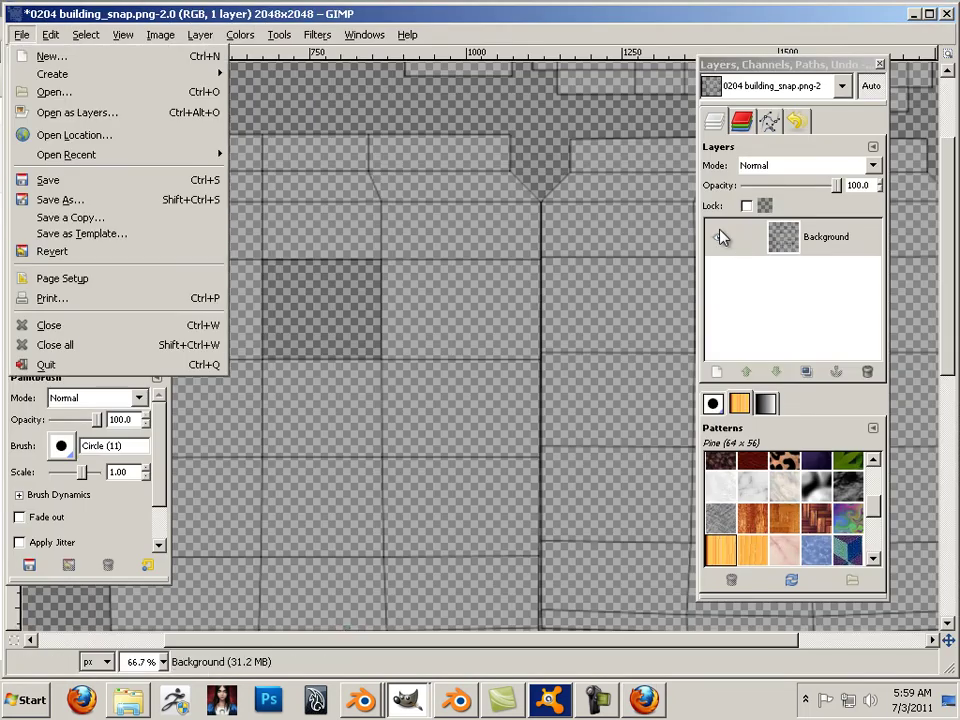
key(Down)
key(Down)
key(Down)
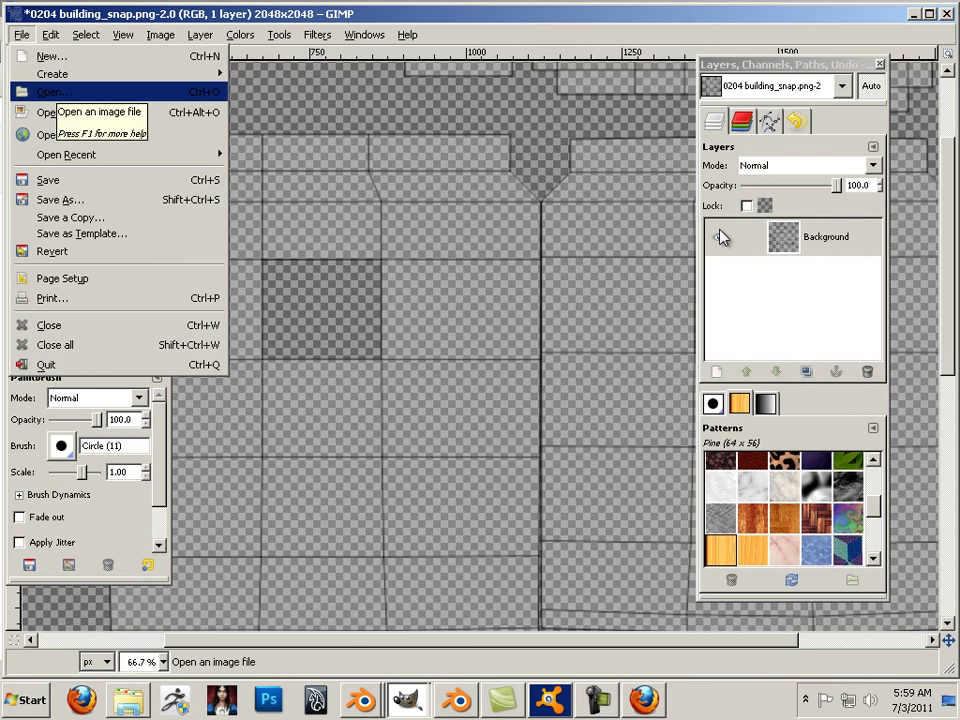
key(Return)
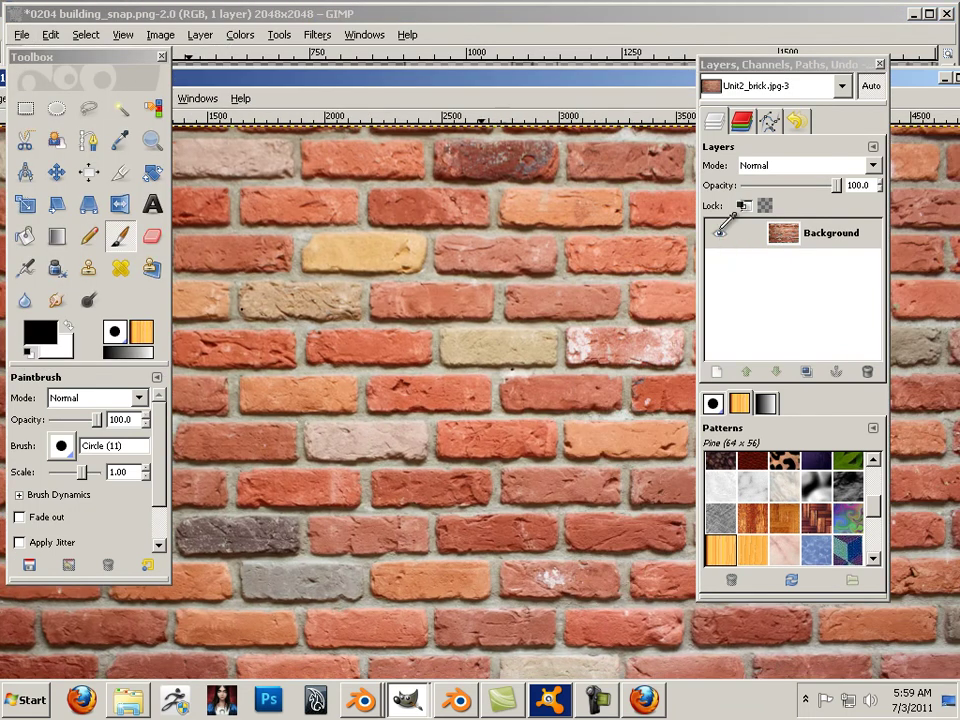
Select the entire Unit2_brick.jpg photo with a Rectangle Select drawn around the whole image.
key(minus)
key(minus)
key(minus)
key(minus)
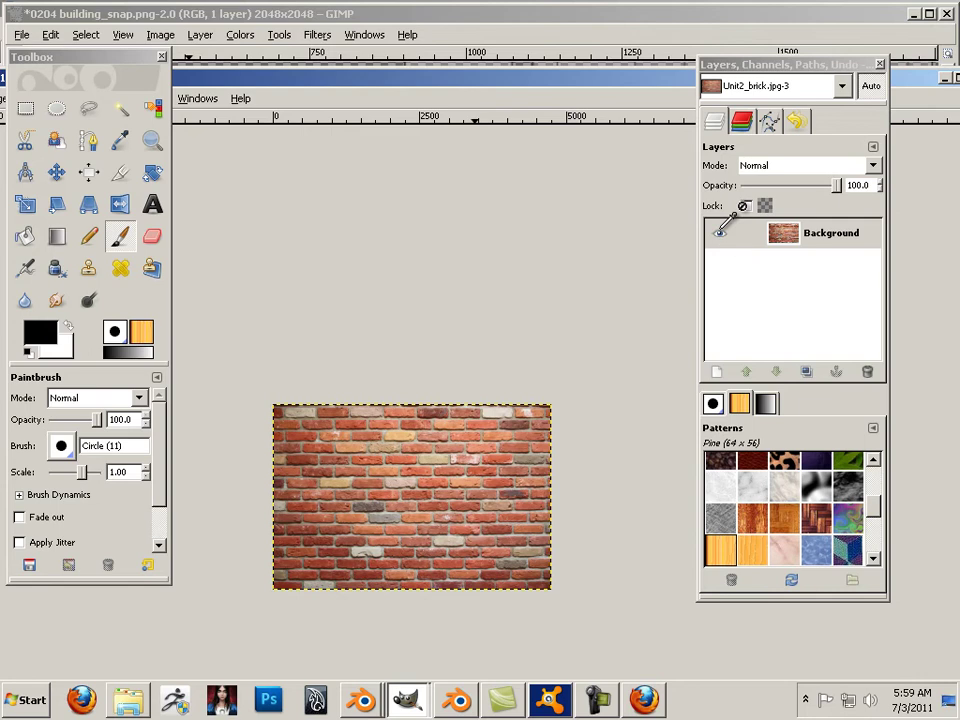
key(r)
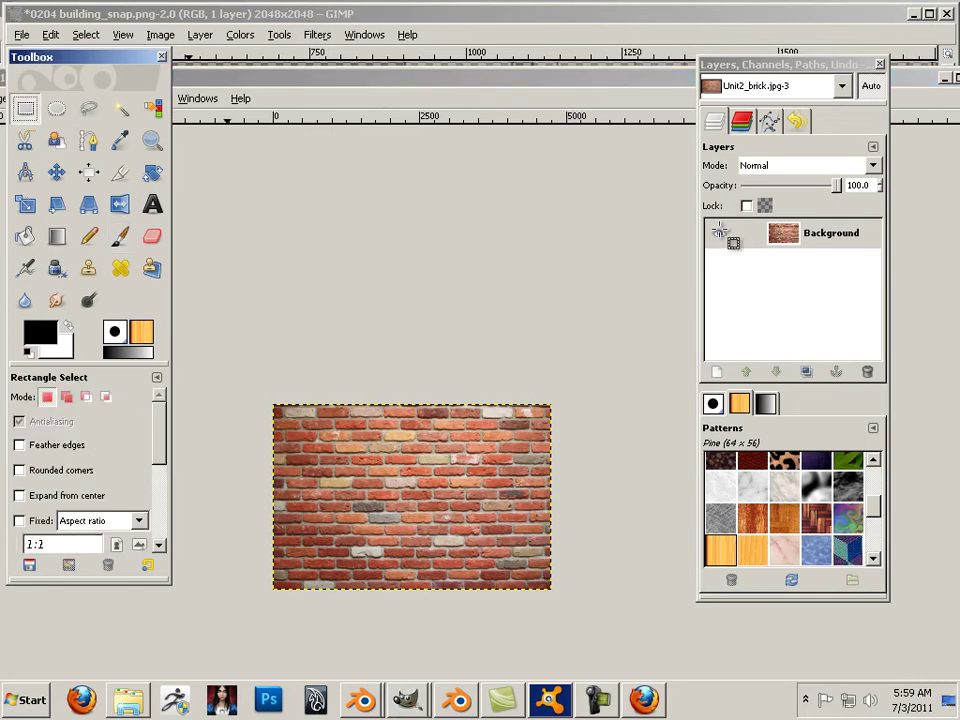
drag(226, 367, 654, 639)
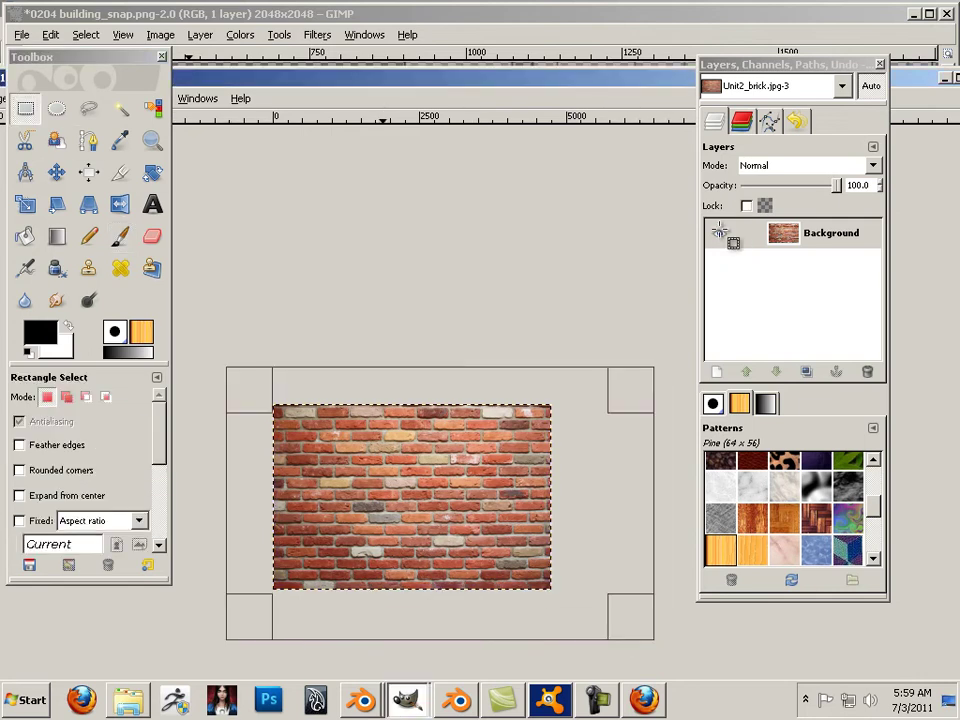
click(50, 35)
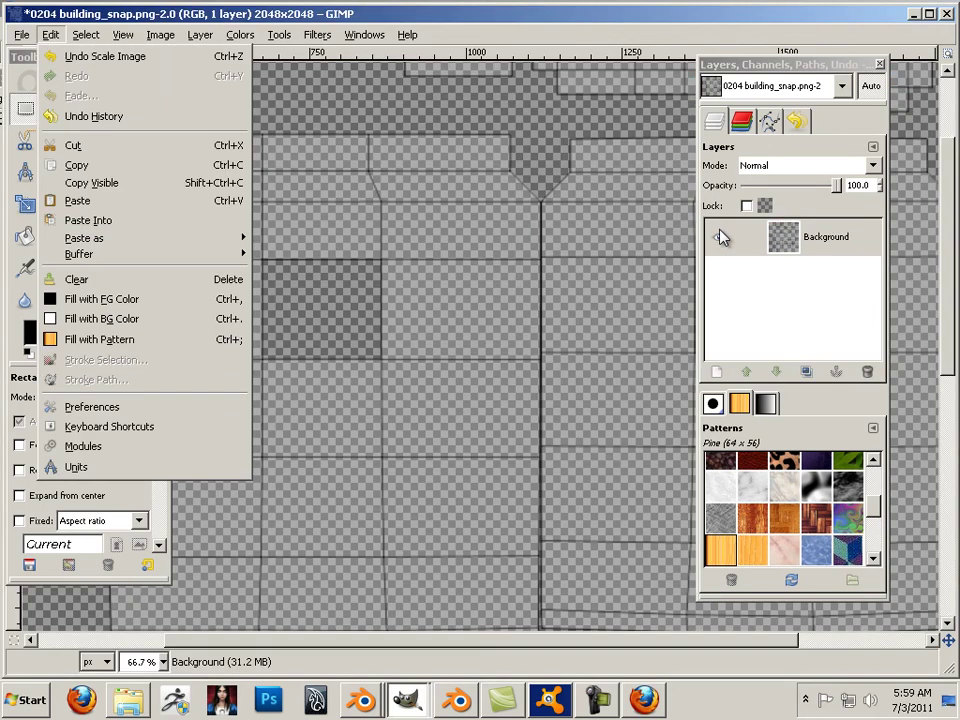
key(Right)
key(Left)
key(Left)
key(Left)
key(Down)
key(Down)
key(Down)
key(Return)
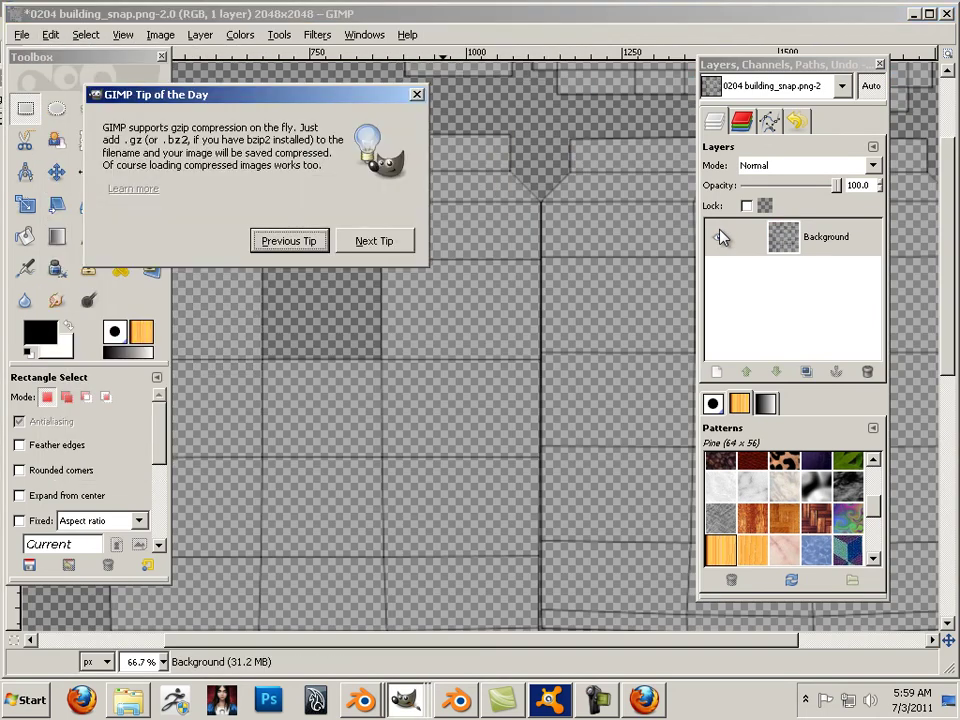
key(Escape)
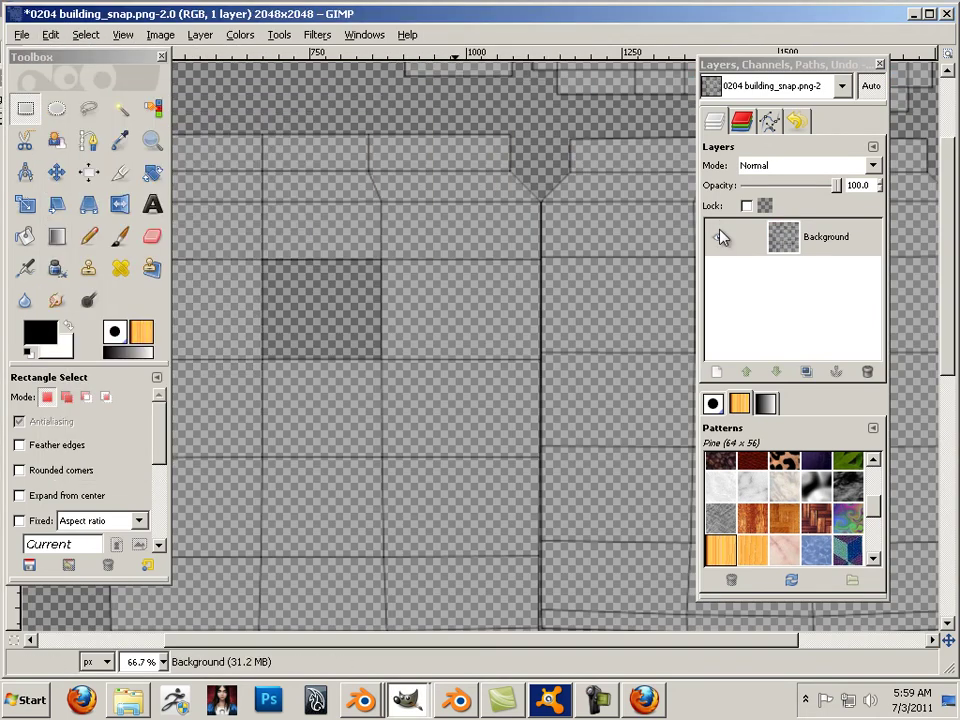
Move the 0204 building_snap.png image window out of the way and bring the Unit2_brick.jpg image forward.
drag(455, 14, 455, 253)
drag(275, 253, 921, 275)
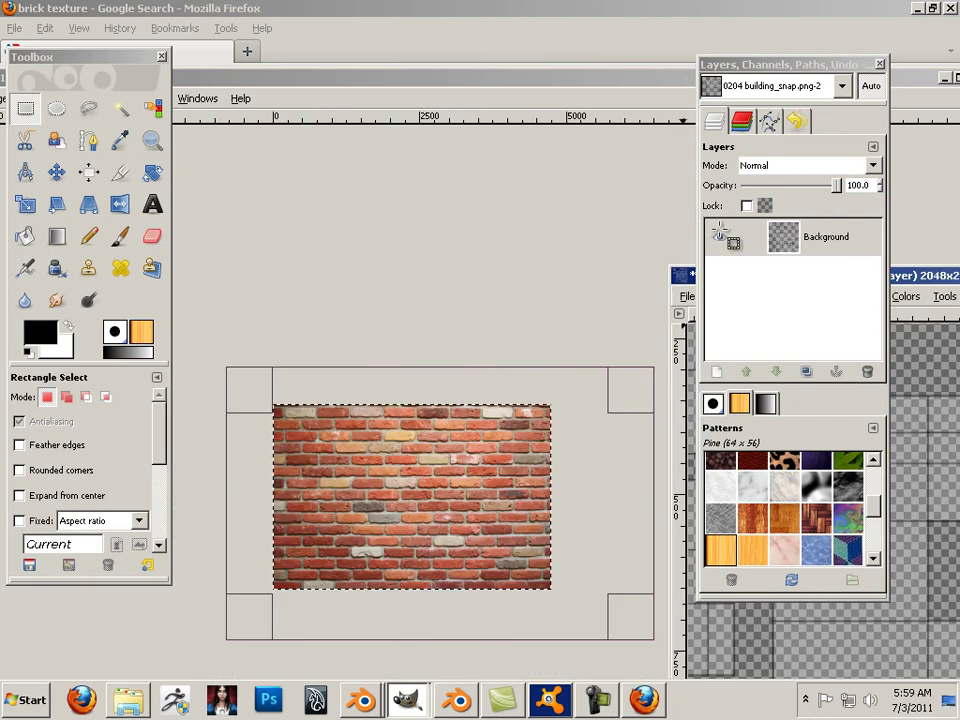
click(469, 78)
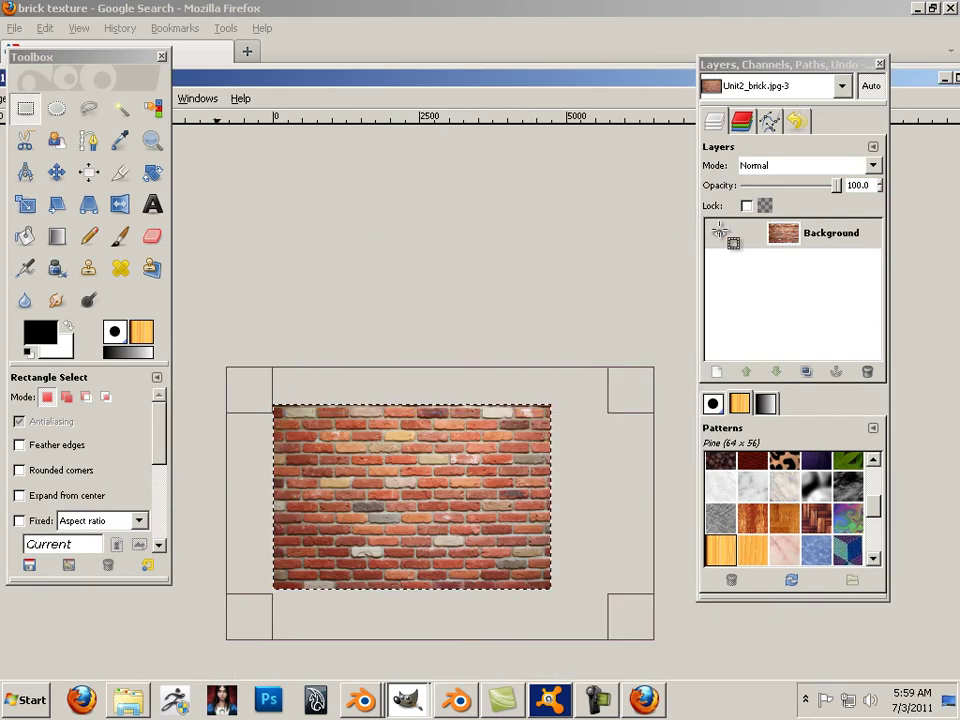
key(alt+Tab)
key(alt+e)
key(r)
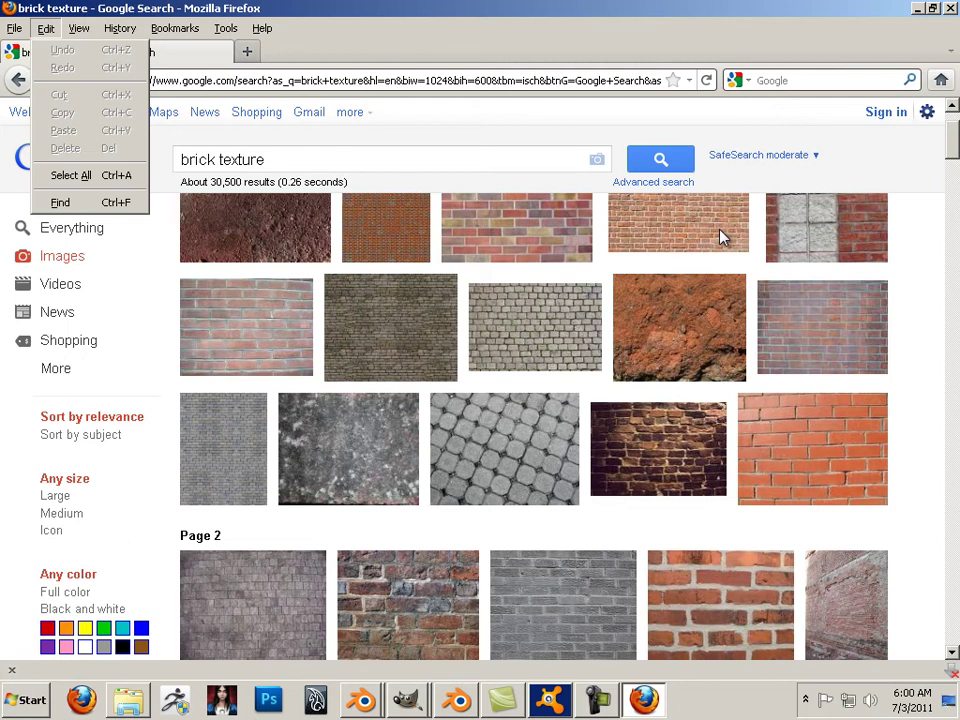
key(alt+Tab)
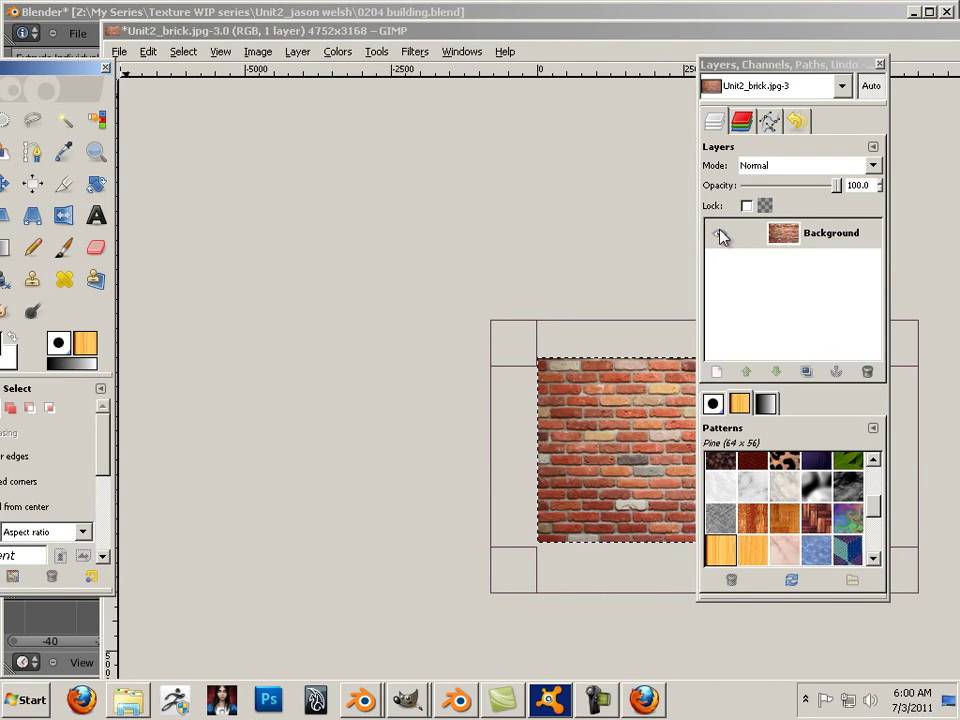
Copy the selected brick photo from Unit2_brick.jpg and paste it into 0204 building_snap.png.
click(148, 52)
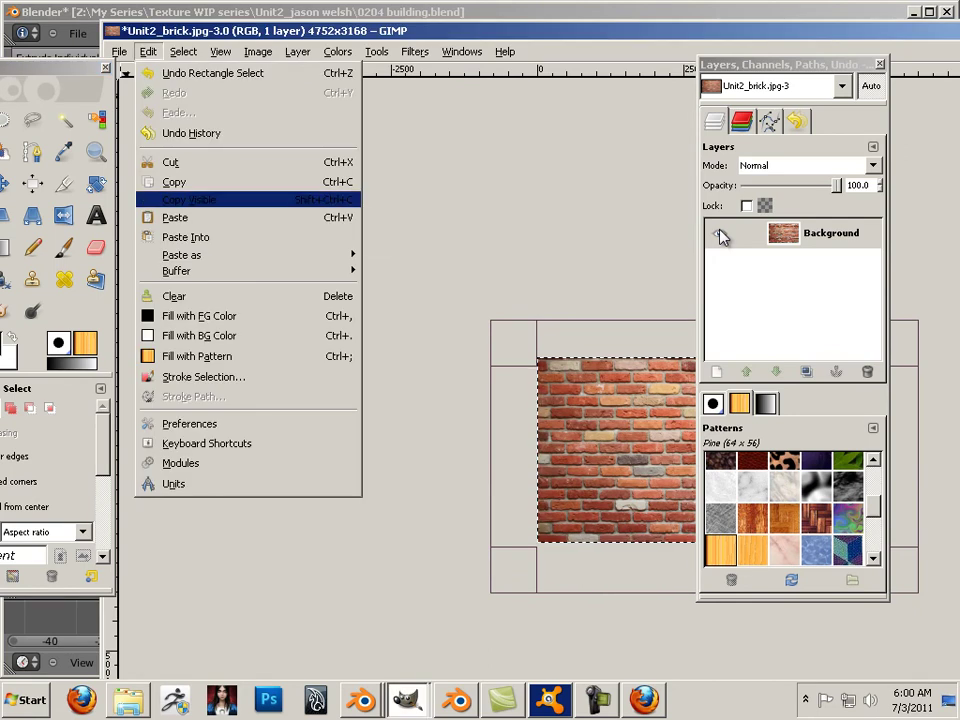
key(Return)
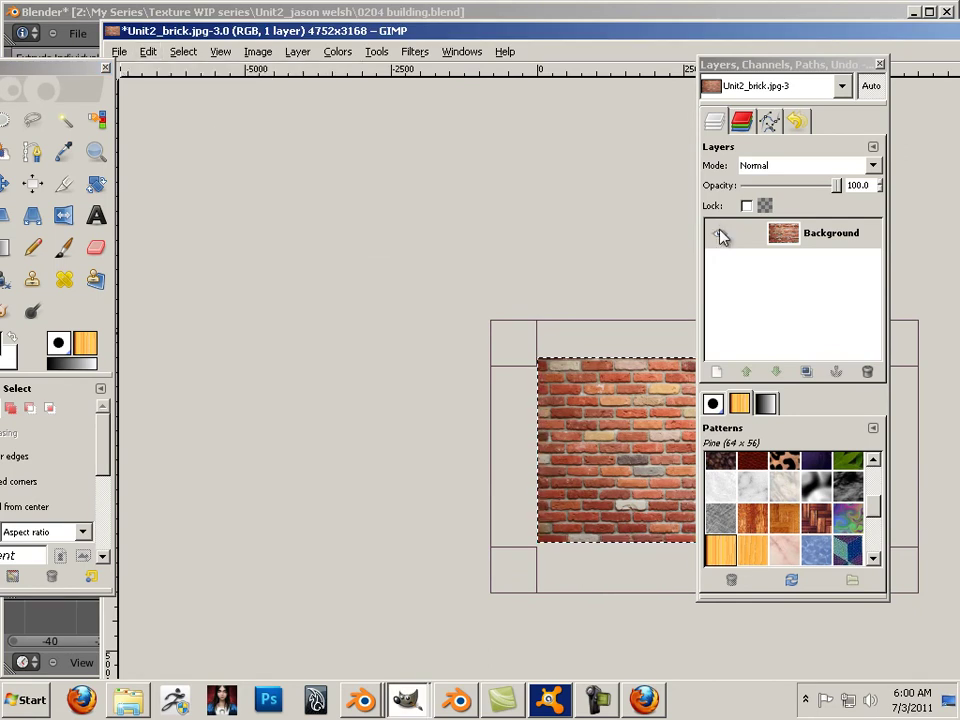
drag(950, 275, 314, 55)
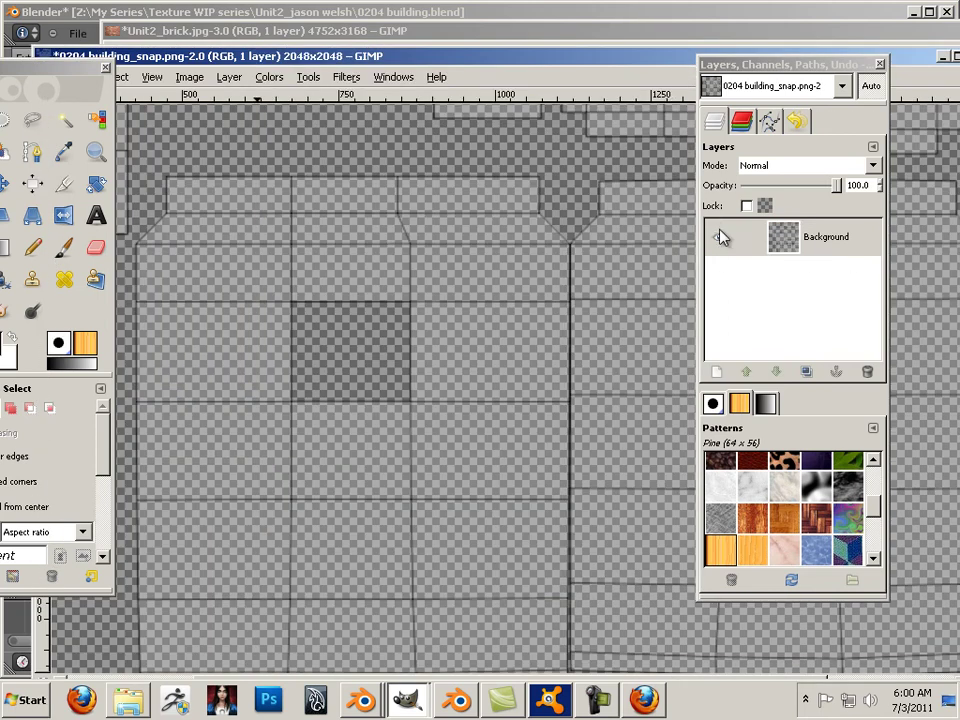
key(alt+e)
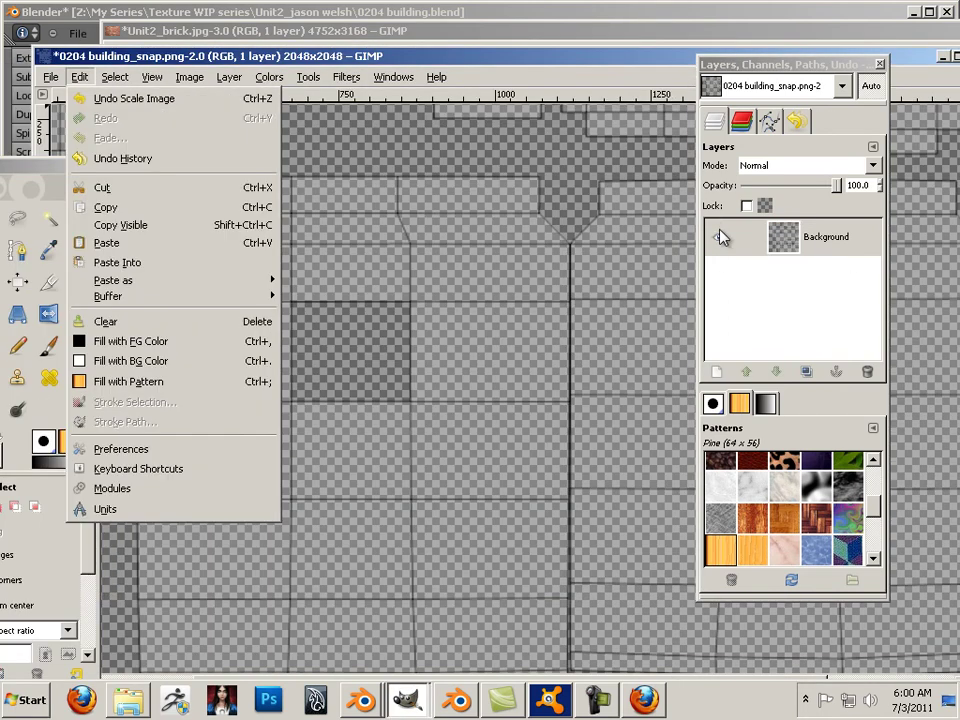
key(Down)
key(Down)
key(Down)
key(Return)
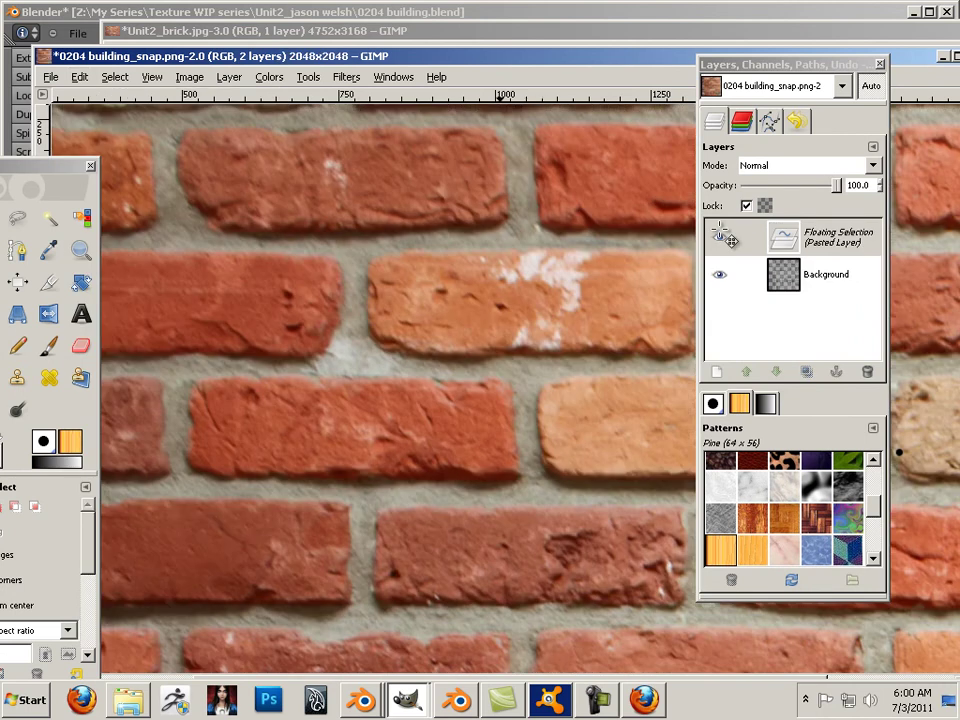
Scale the pasted brick floating selection down to 888 × 891 pixels.
key(ctrl)
ctrl+scroll(719, 231, down, 6)
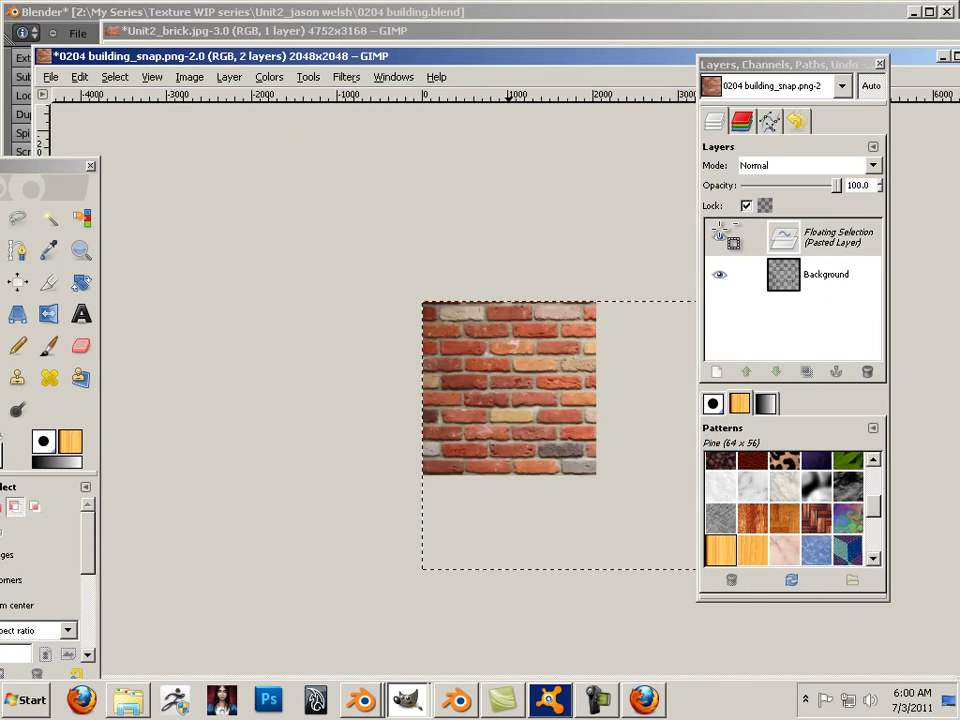
key(minus)
key(minus)
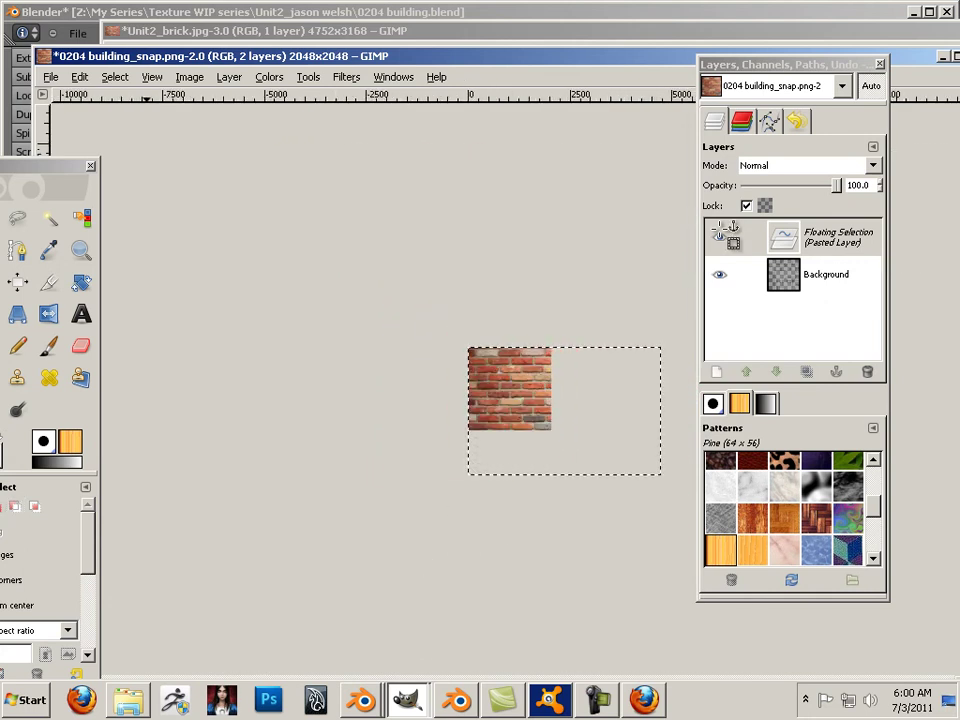
drag(45, 166, 241, 169)
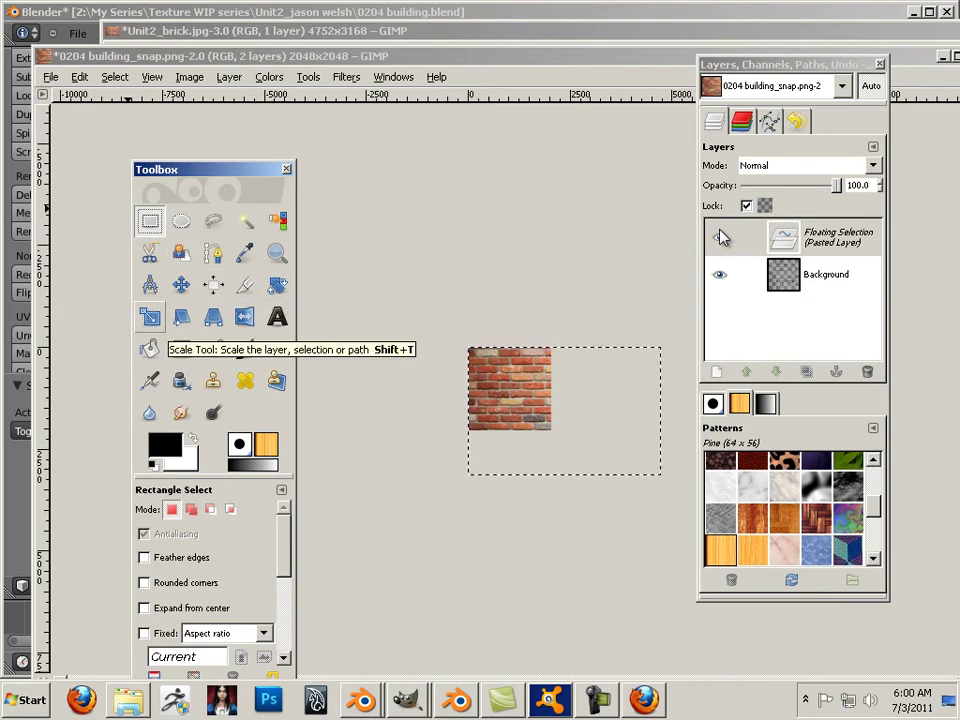
click(150, 317)
click(509, 424)
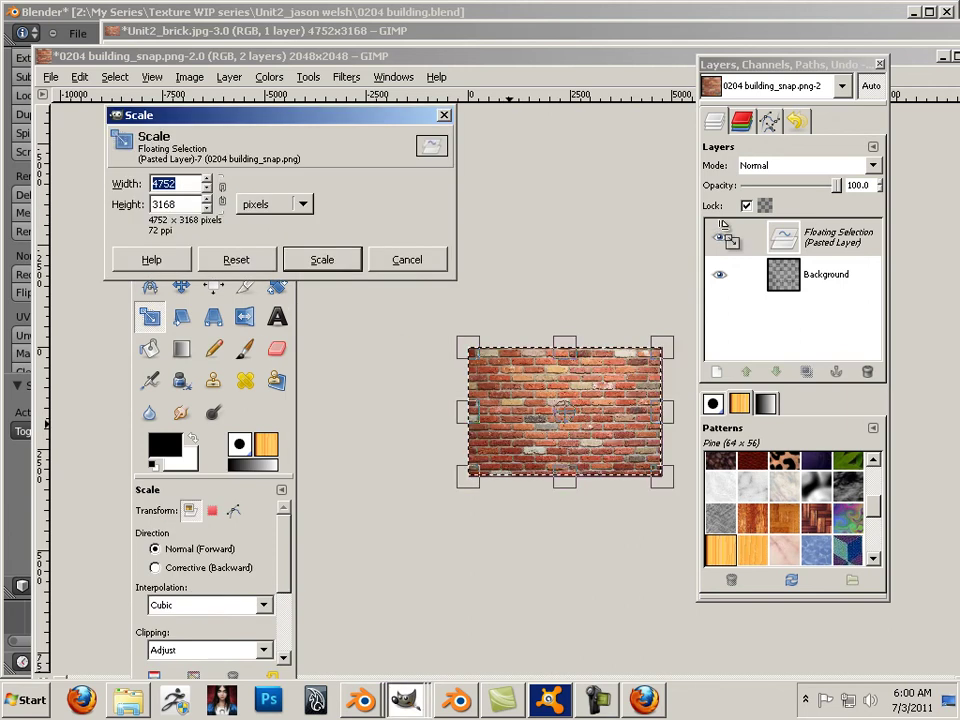
drag(565, 410, 547, 397)
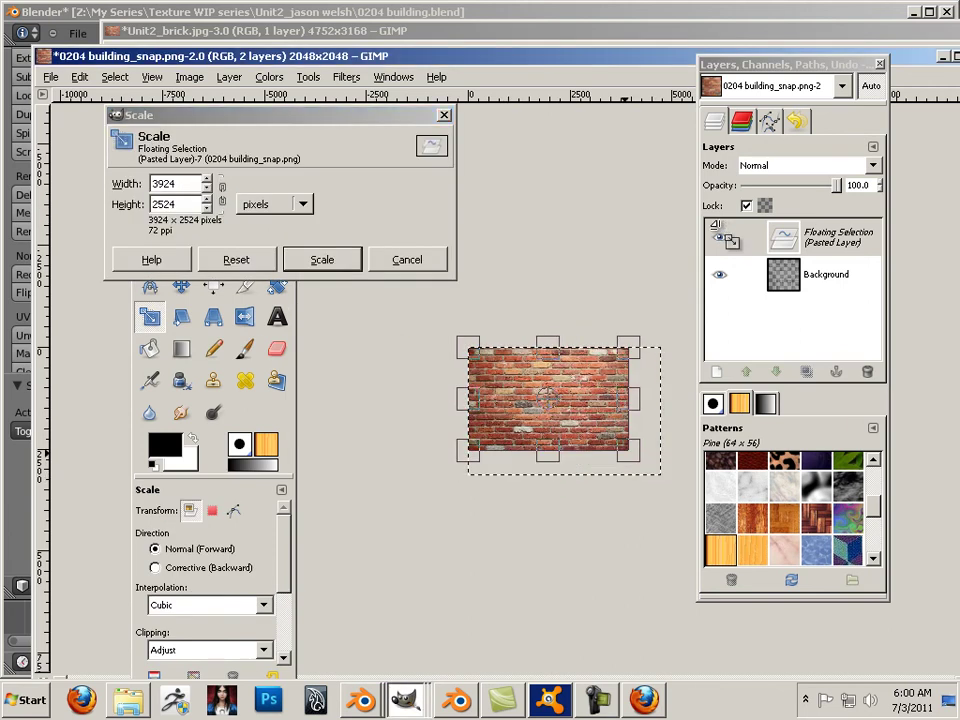
drag(601, 441, 507, 386)
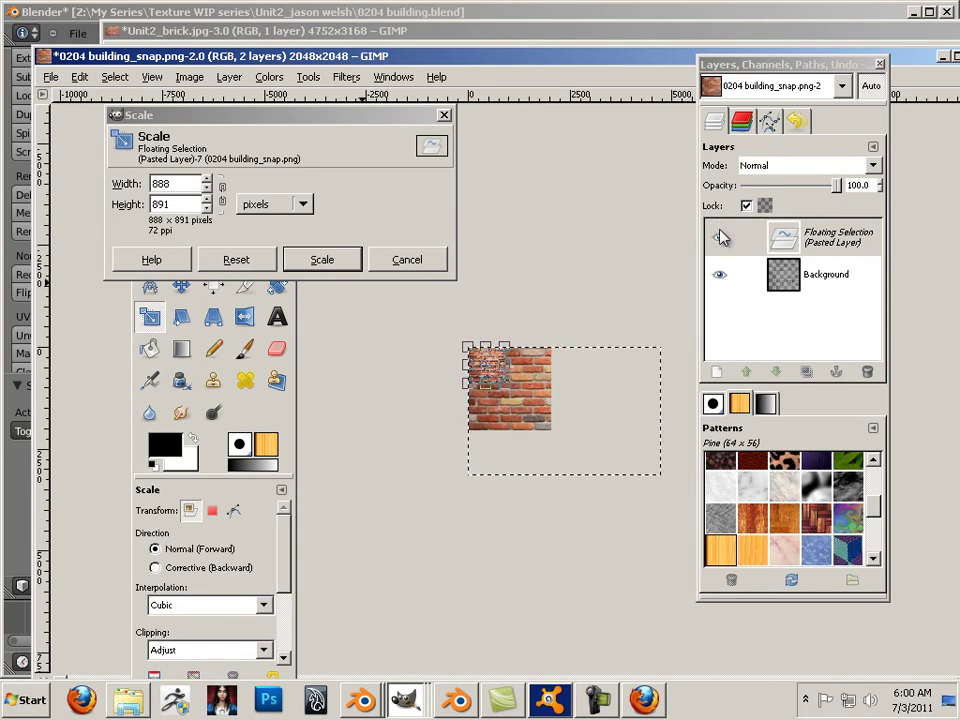
click(323, 260)
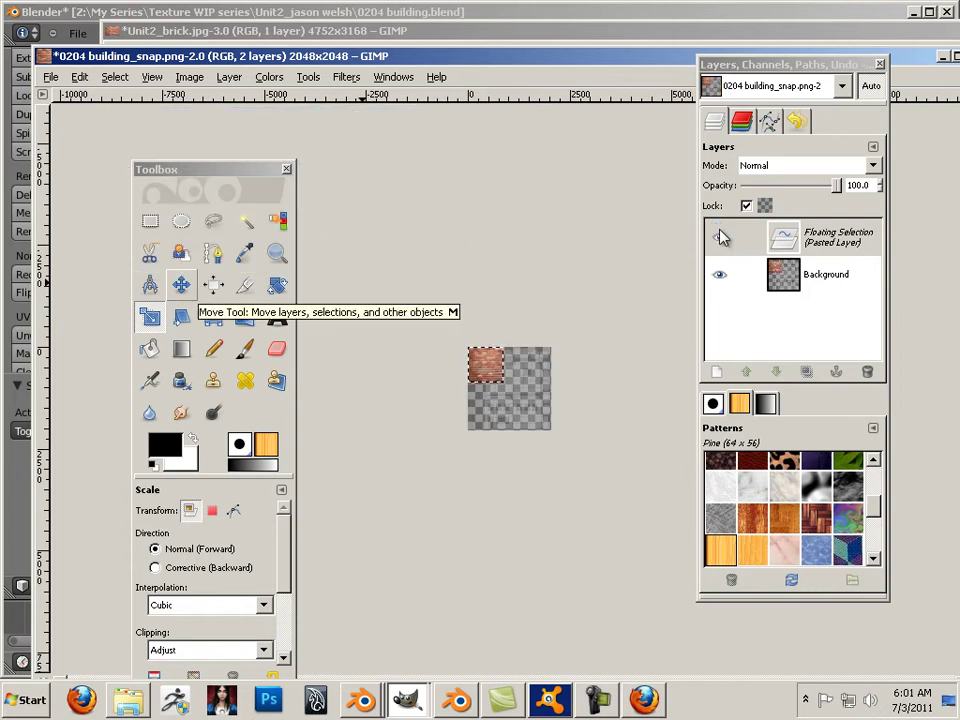
Move the floating brick piece off the canvas corner and over the upper-left wall island of the UV layout.
key(m)
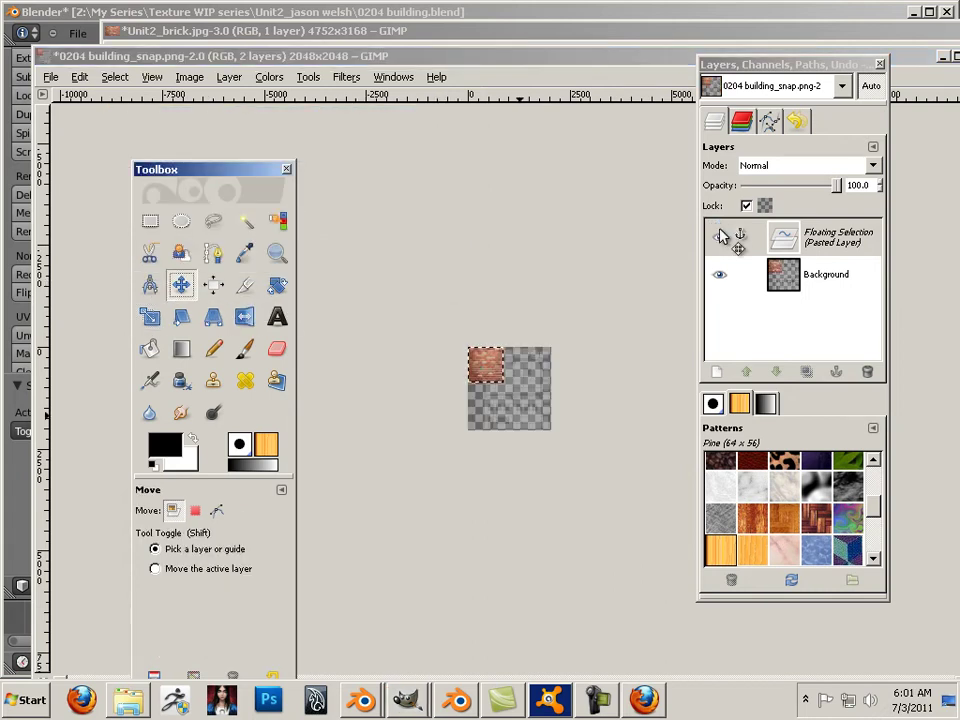
key(plus)
key(plus)
key(plus)
key(plus)
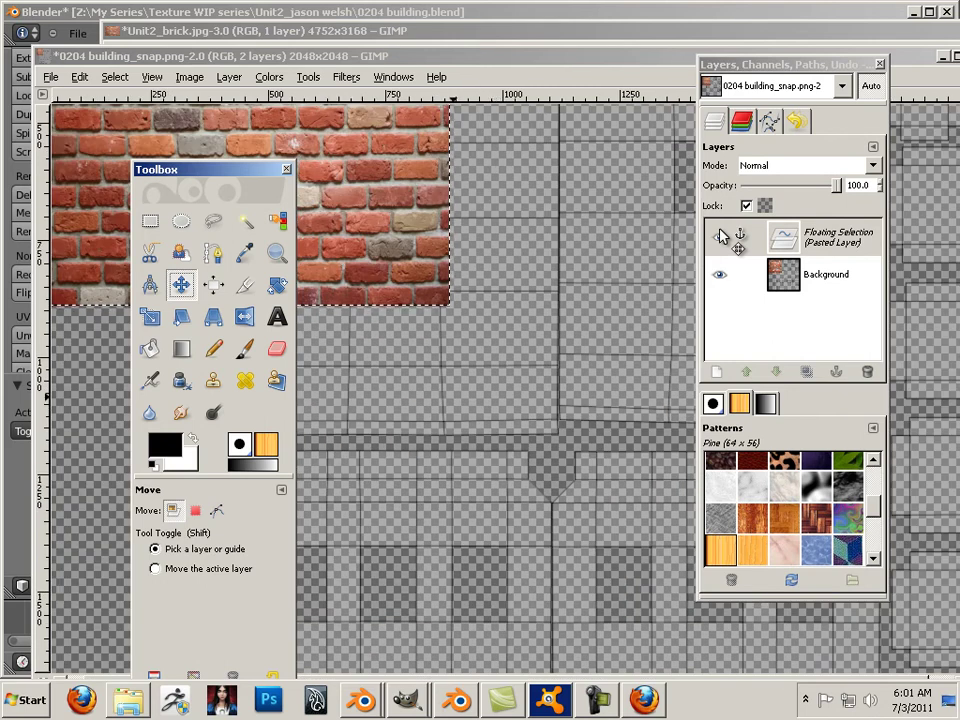
drag(379, 255, 653, 518)
drag(540, 244, 584, 305)
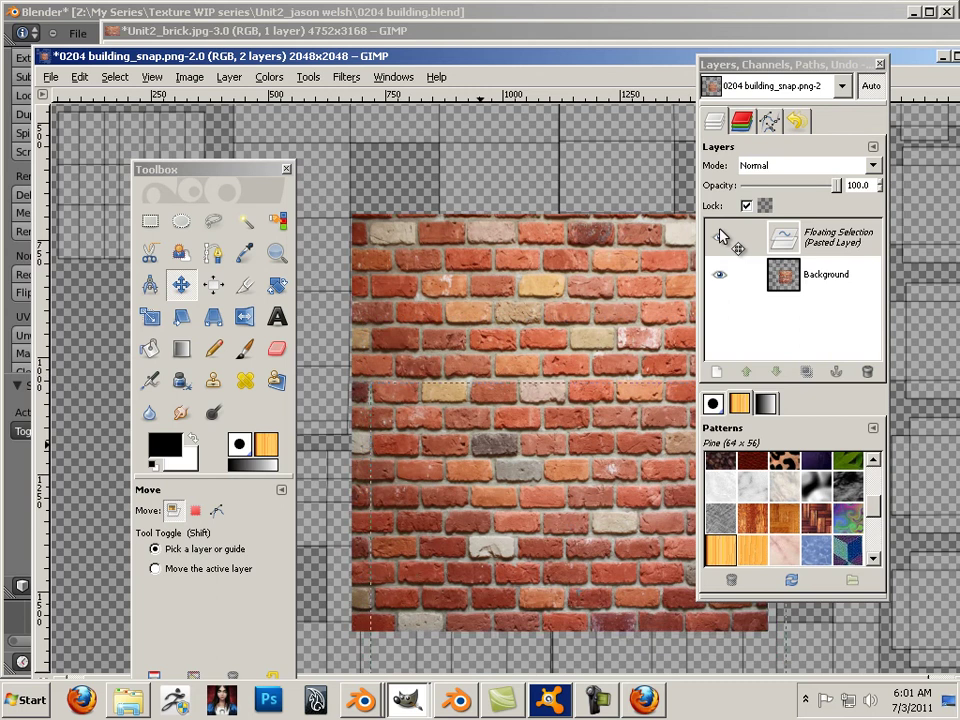
mouse_move(460, 275)
mouse_down()
mouse_move(480, 447)
mouse_move(515, 418)
mouse_move(446, 166)
mouse_up()
mouse_move(574, 426)
mouse_down()
mouse_move(432, 348)
mouse_move(398, 358)
mouse_up()
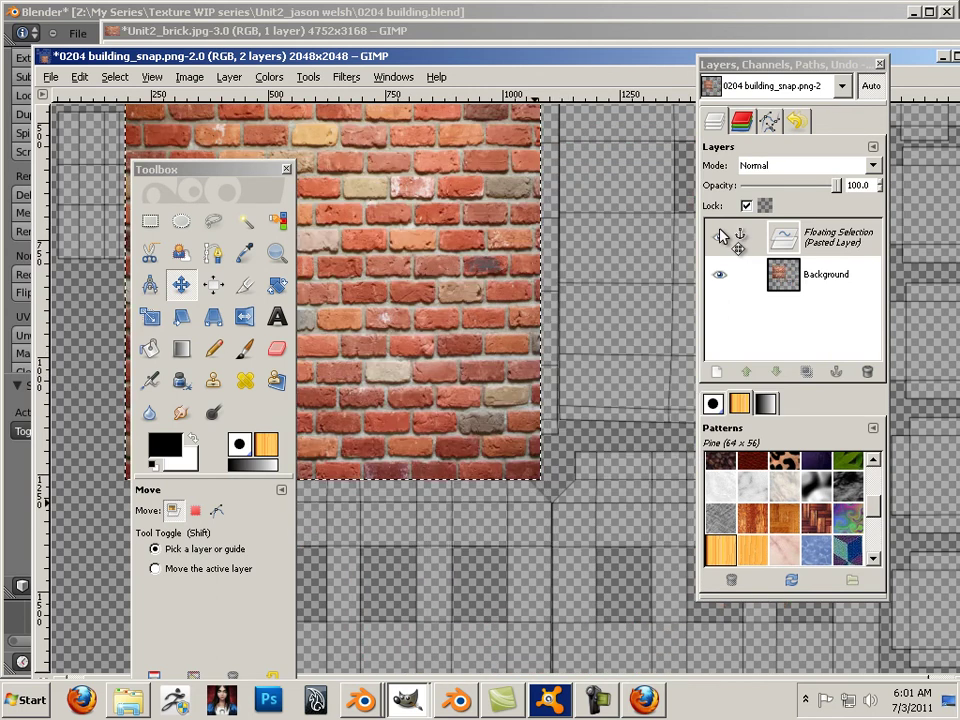
Clear the Toolbox off the UV layout and shift the brick piece down toward the lower-left wall island.
scroll(566, 498, down, 3)
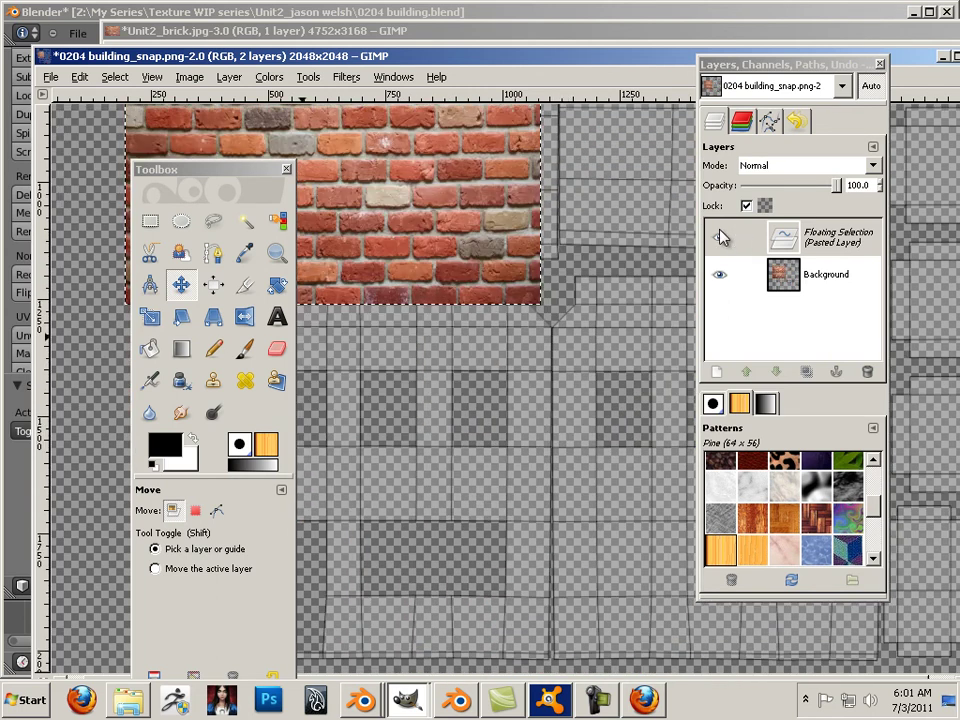
drag(200, 169, 797, 206)
mouse_move(330, 200)
mouse_down()
mouse_move(301, 197)
mouse_move(438, 344)
mouse_up()
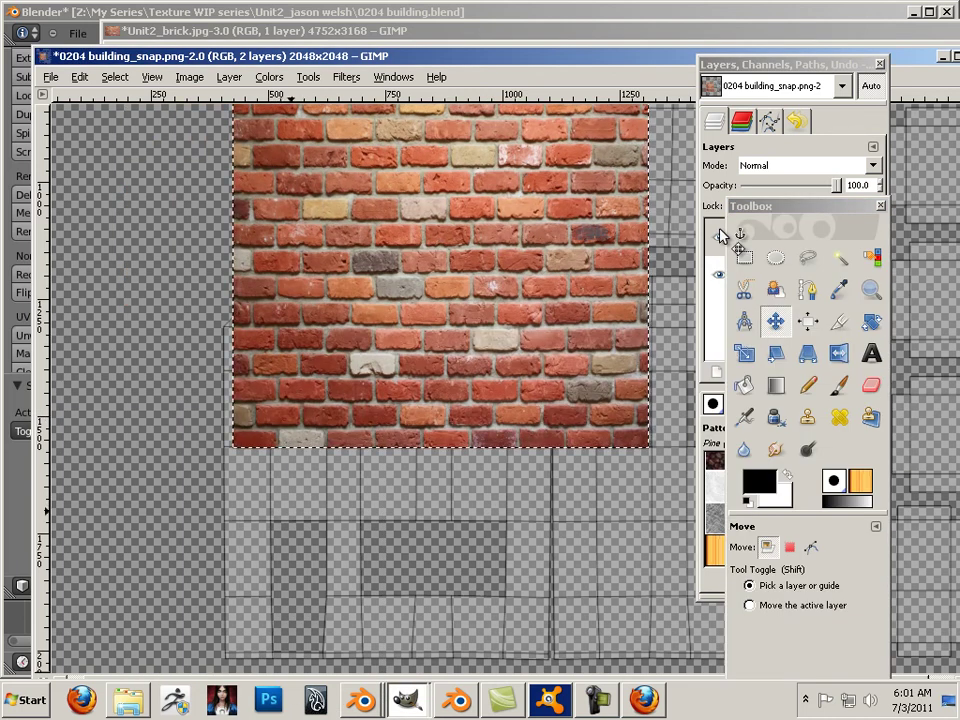
mouse_move(406, 318)
mouse_down()
mouse_move(440, 365)
mouse_move(432, 409)
mouse_up()
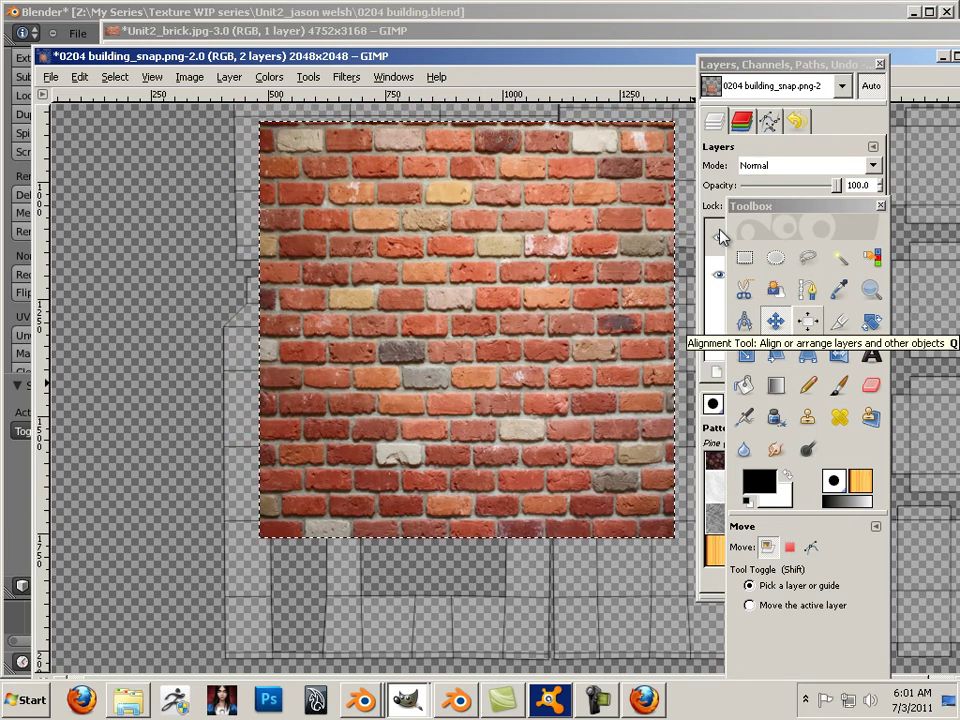
Scale the floating brick piece down to 548 × 443 pixels.
click(743, 353)
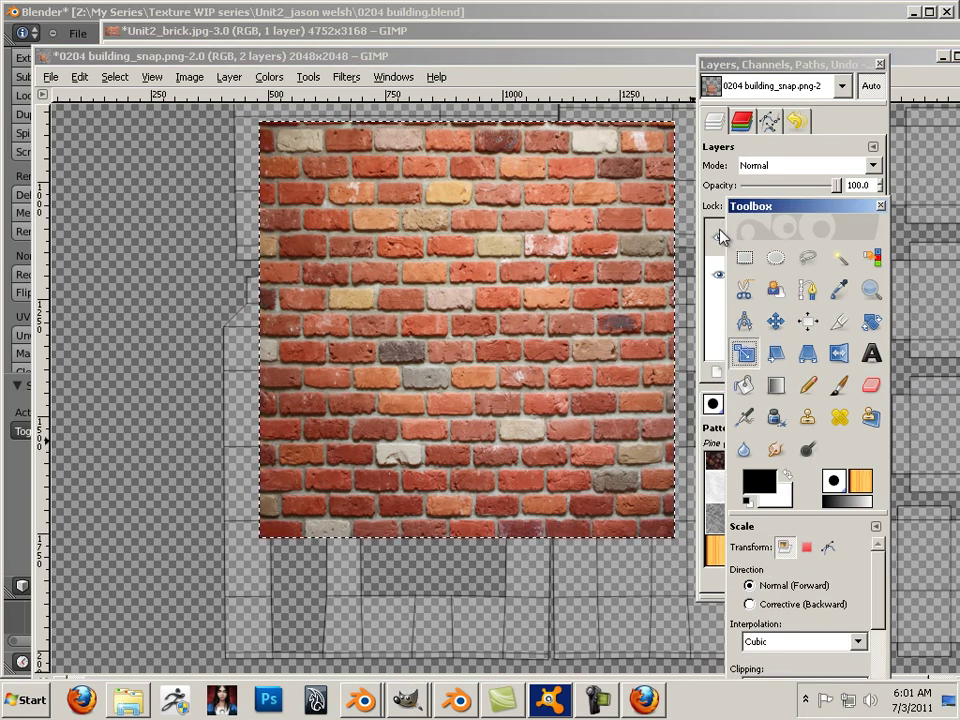
click(467, 333)
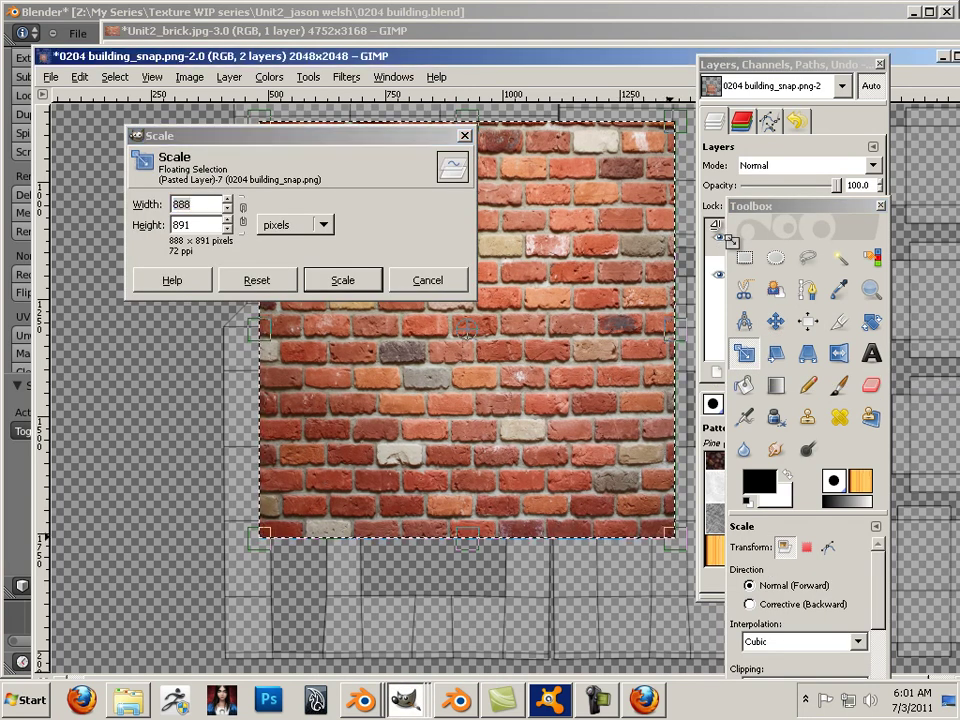
drag(467, 333, 326, 133)
drag(528, 333, 528, 331)
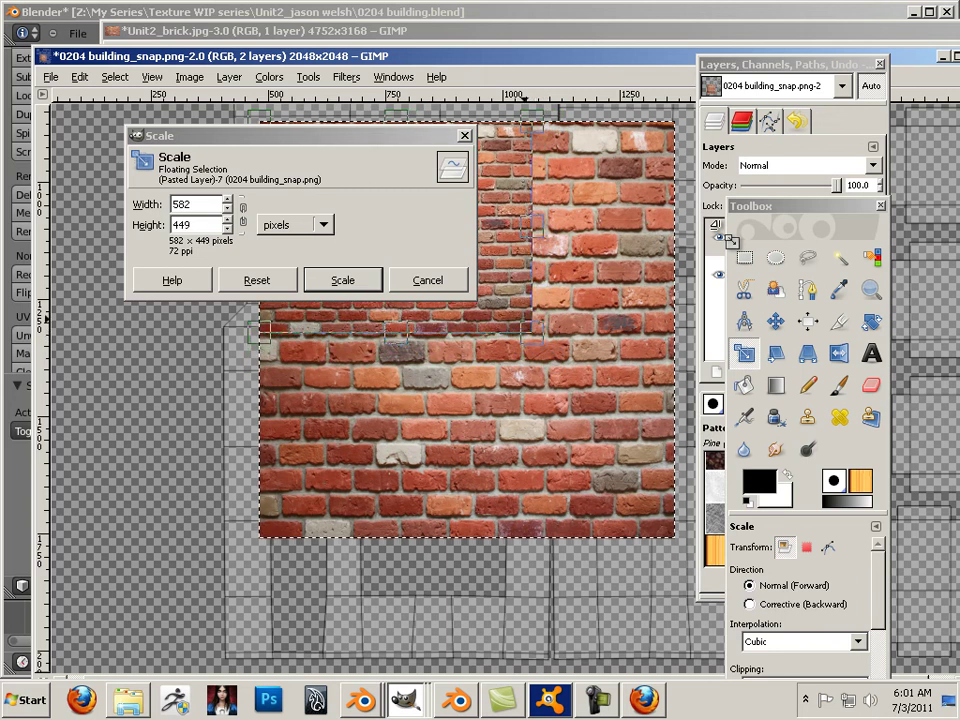
drag(425, 136, 920, 328)
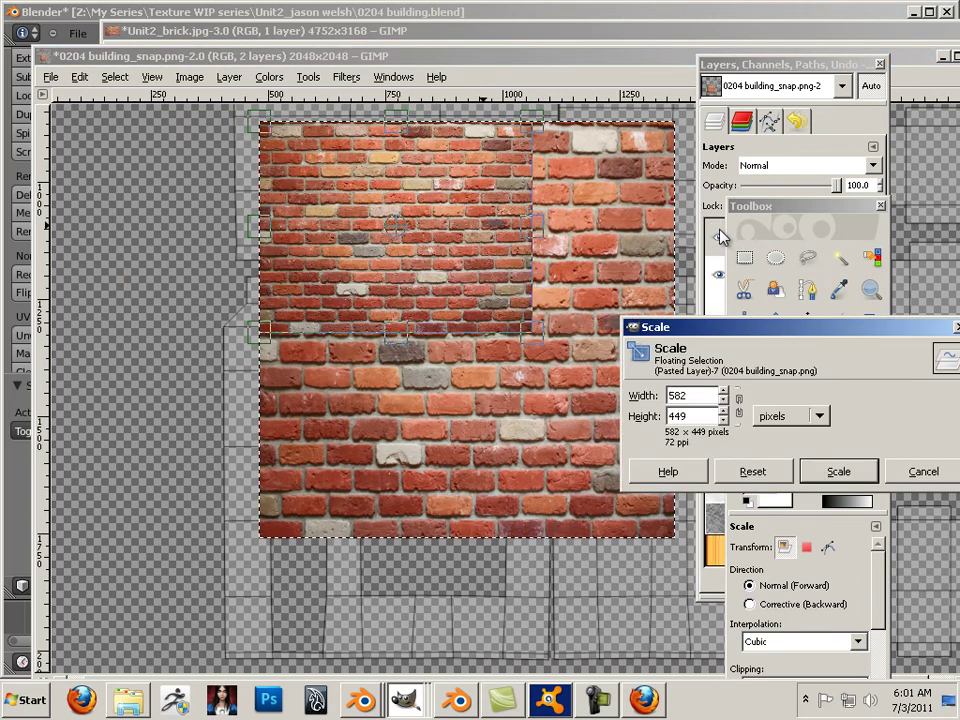
drag(530, 333, 509, 297)
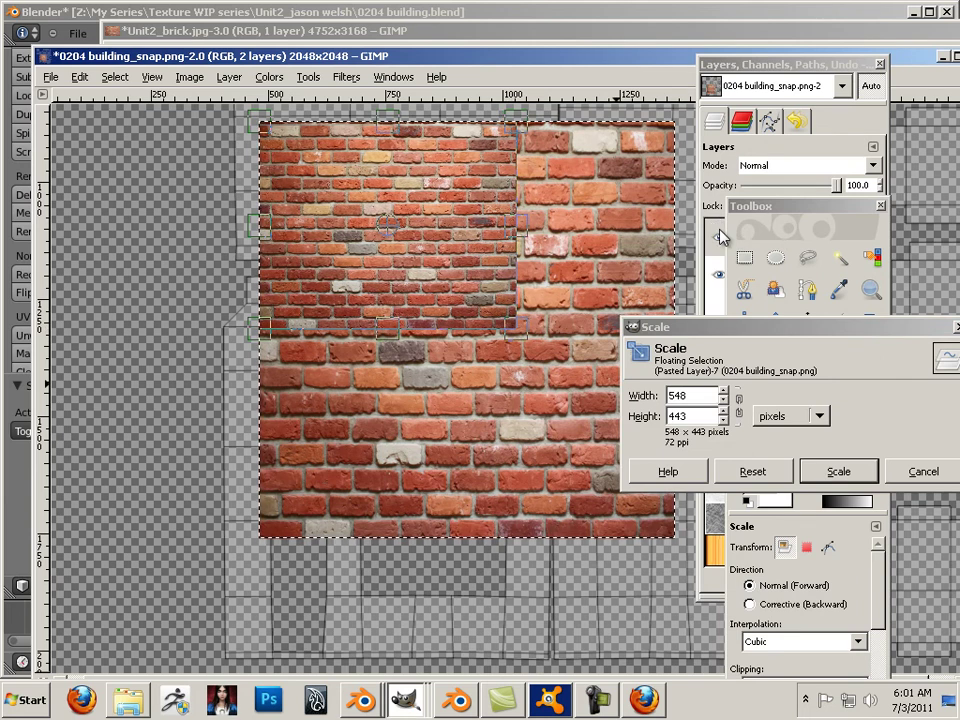
key(Return)
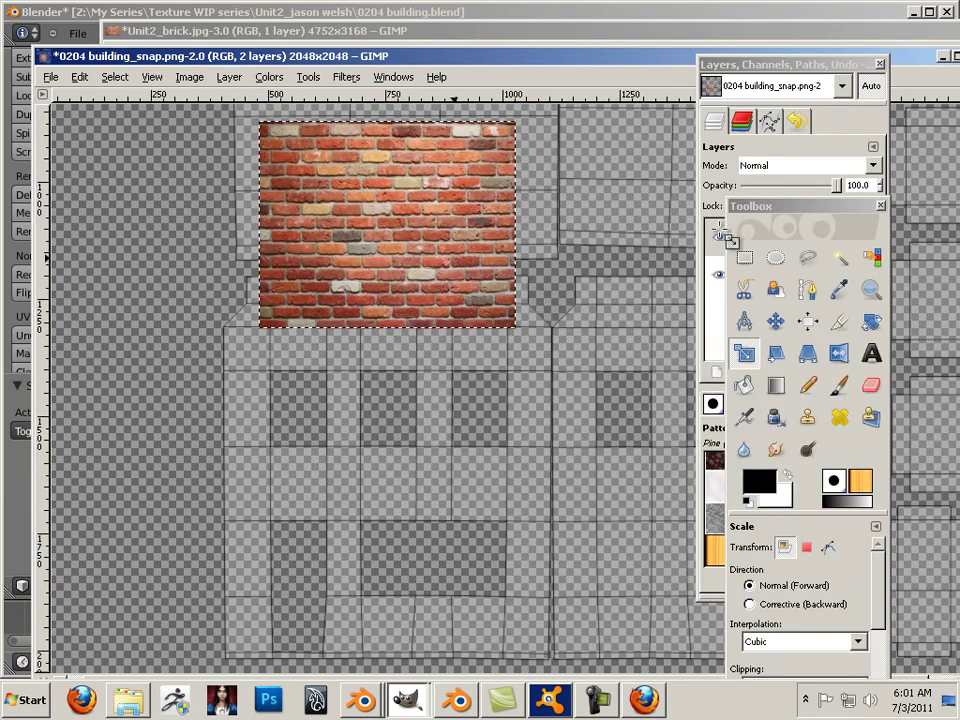
Move the reduced brick piece down over the upper window area of the lower-left wall island.
click(776, 321)
drag(392, 237, 386, 408)
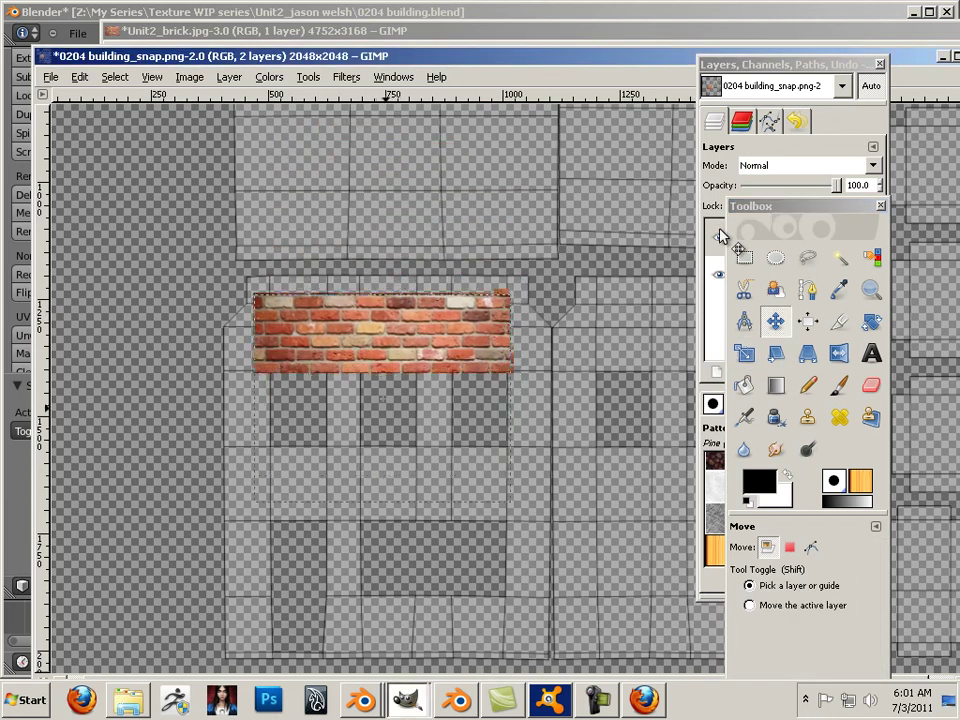
drag(386, 306, 389, 320)
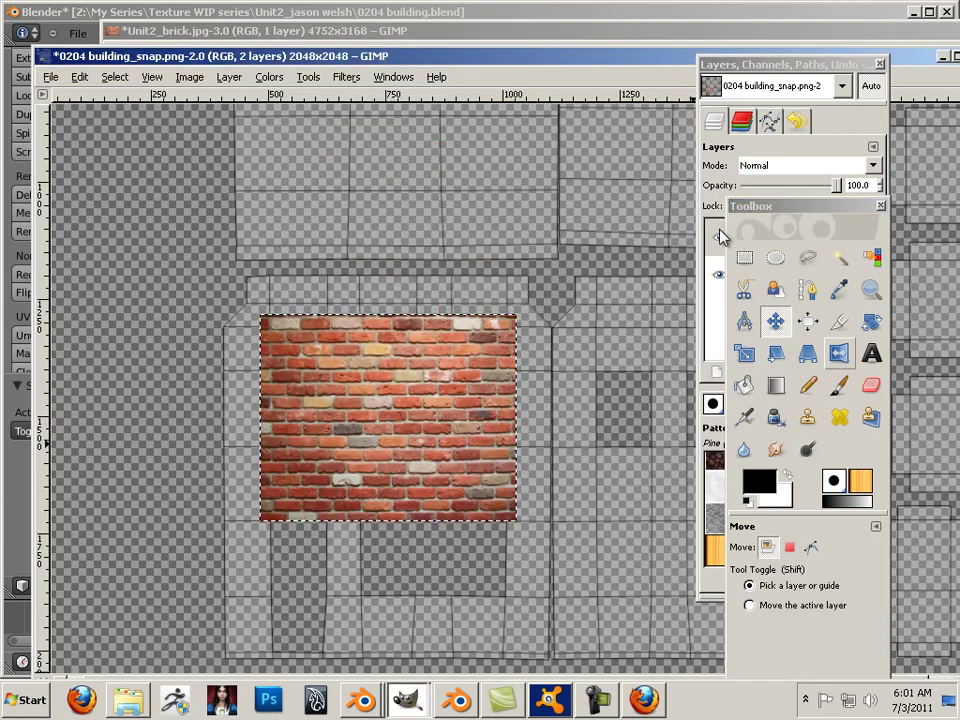
Scale the brick piece on the lower-left wall island down to 478 × 379 pixels.
key(shift+t)
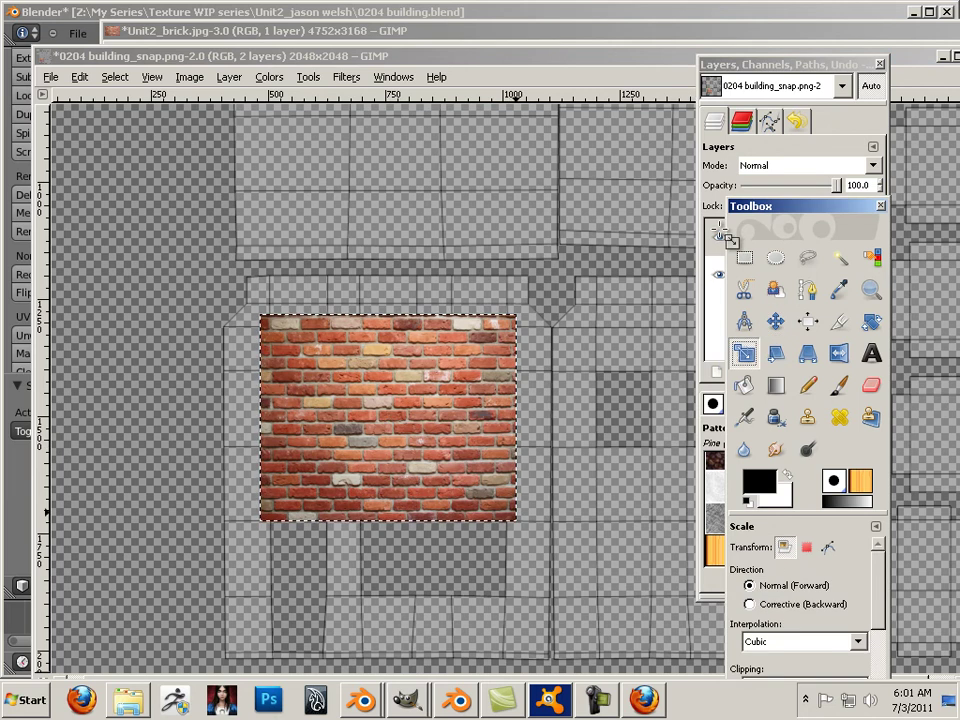
click(456, 418)
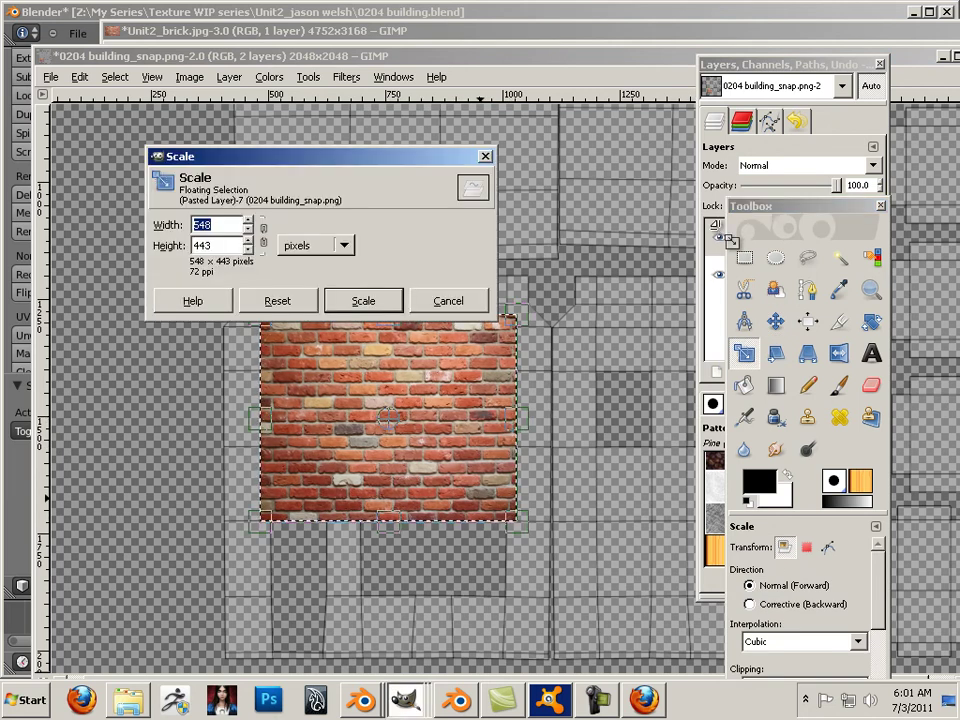
text(544)
drag(501, 514, 484, 500)
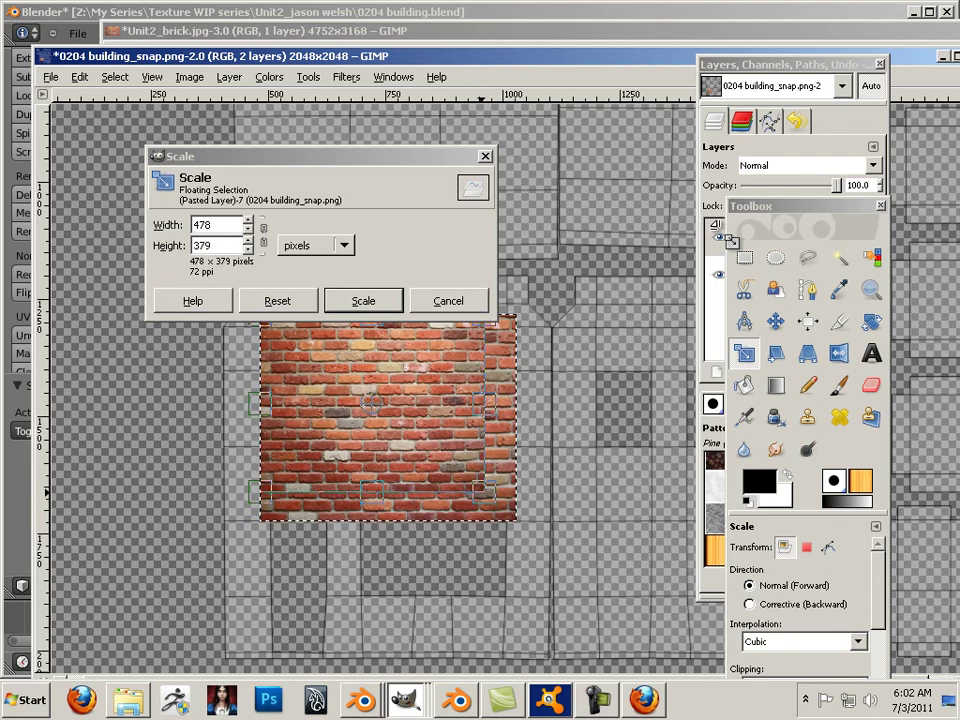
click(363, 300)
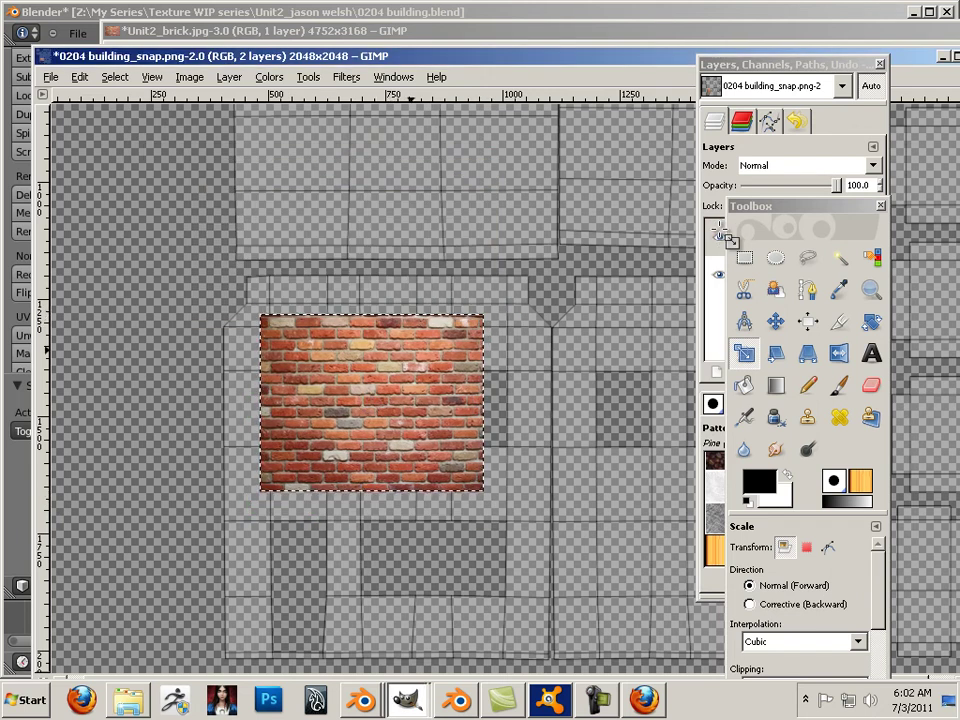
Scale the floating brick piece on the lower-left wall island down to 471 × 341 pixels.
ctrl+scroll(341, 391, up, 2)
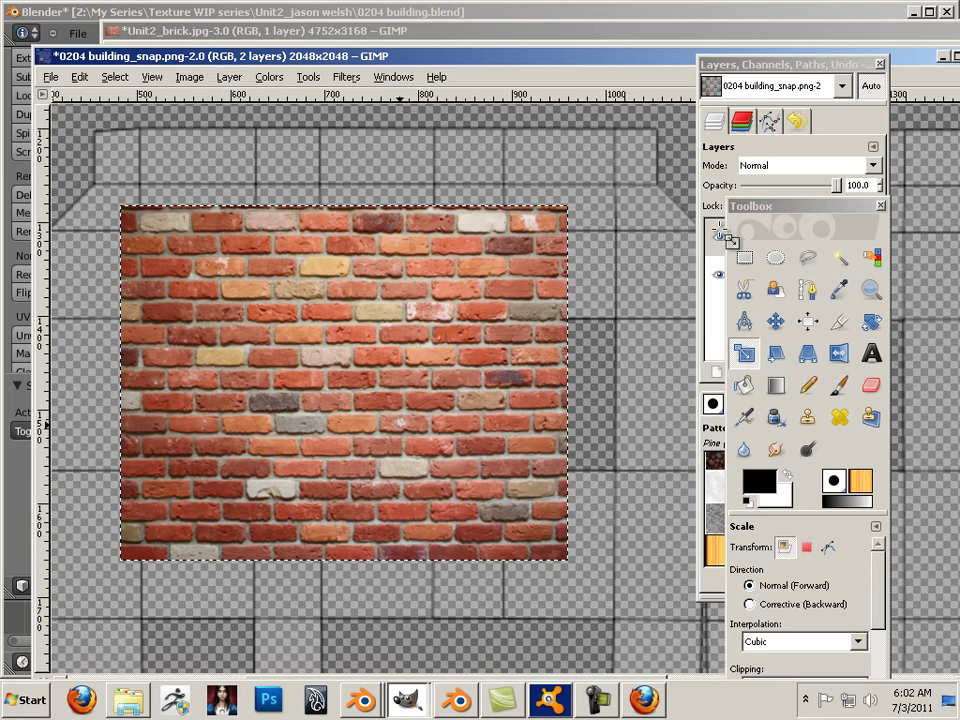
click(341, 391)
drag(120, 562, 127, 538)
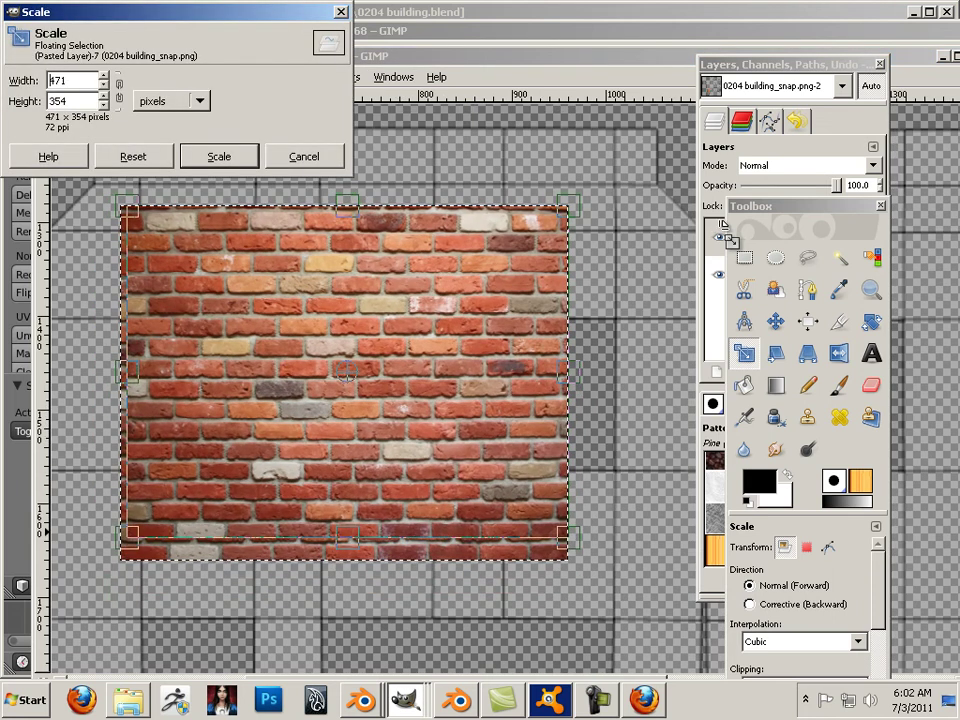
drag(347, 546, 347, 534)
click(218, 156)
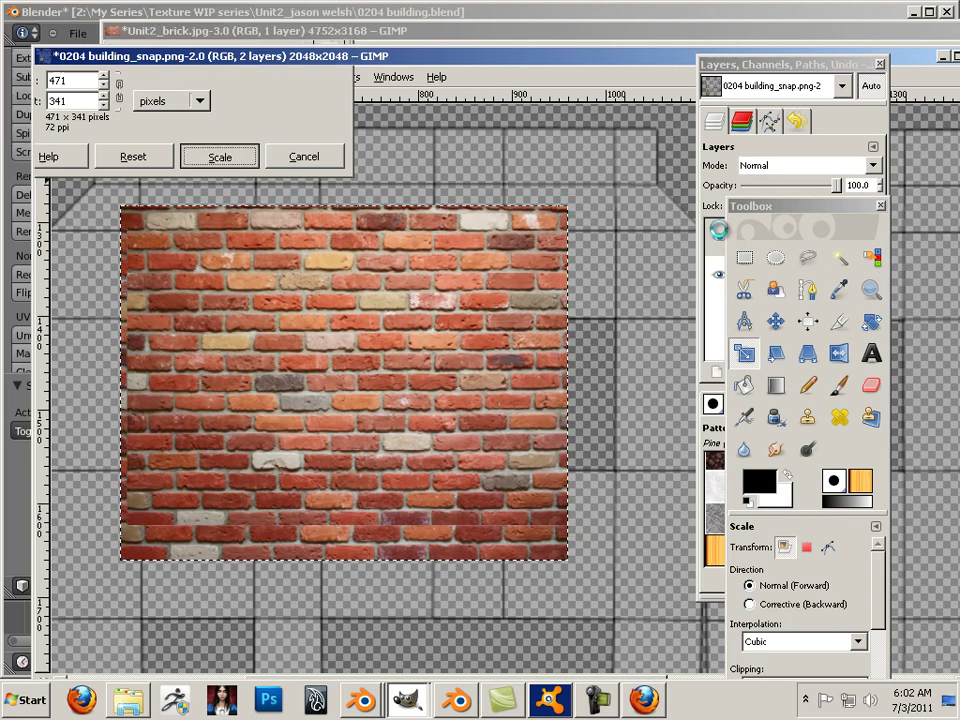
Move the floating brick piece into the lower-left corner of the UV layout canvas.
key(m)
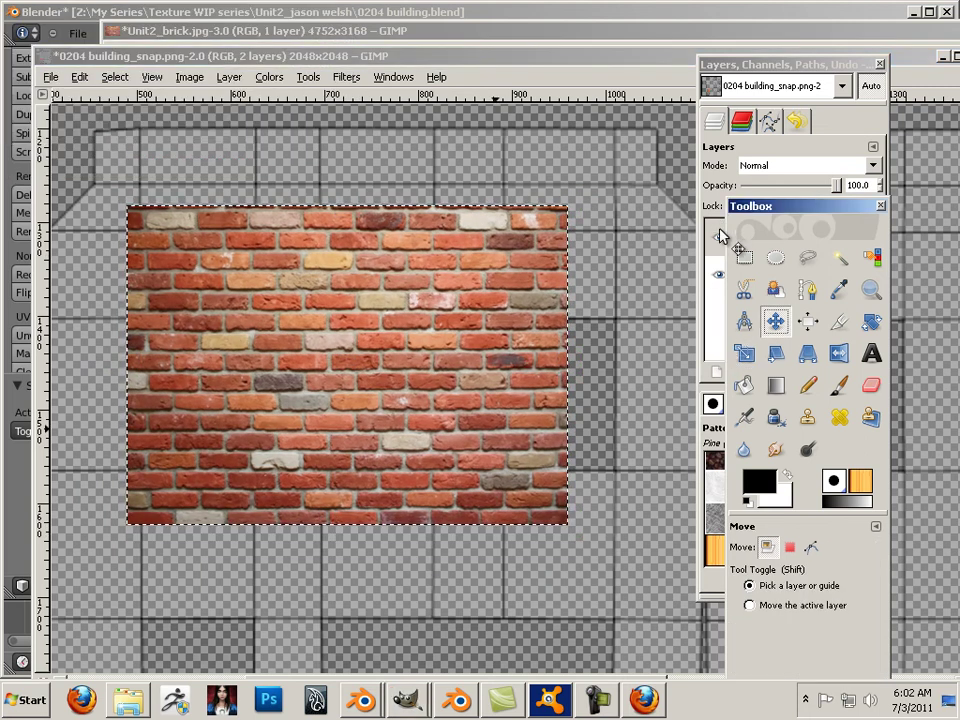
key(minus)
key(minus)
key(minus)
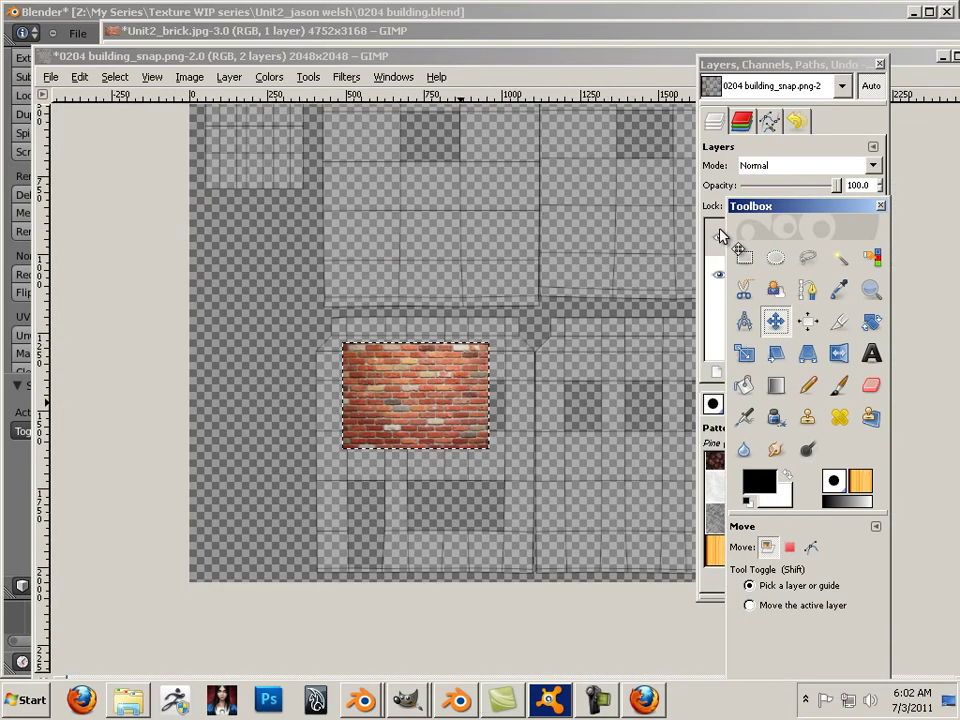
drag(452, 395, 313, 535)
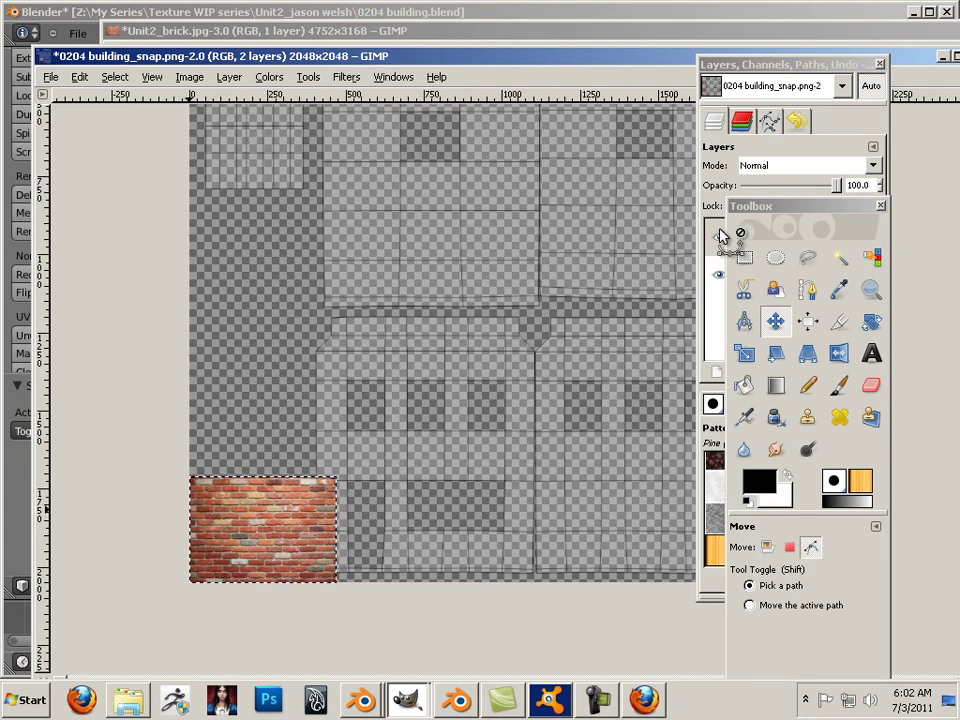
ctrl+scroll(264, 509, up, 2)
key(shift)
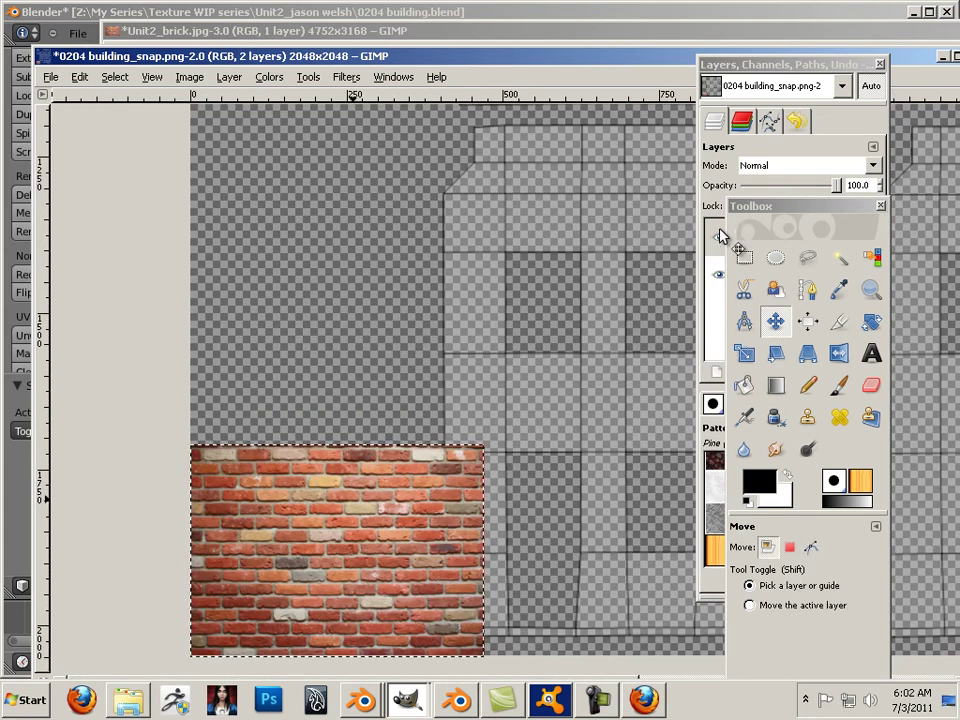
Convert the floating brick piece into its own layer and copy that layer's content.
drag(800, 206, 918, 233)
click(717, 372)
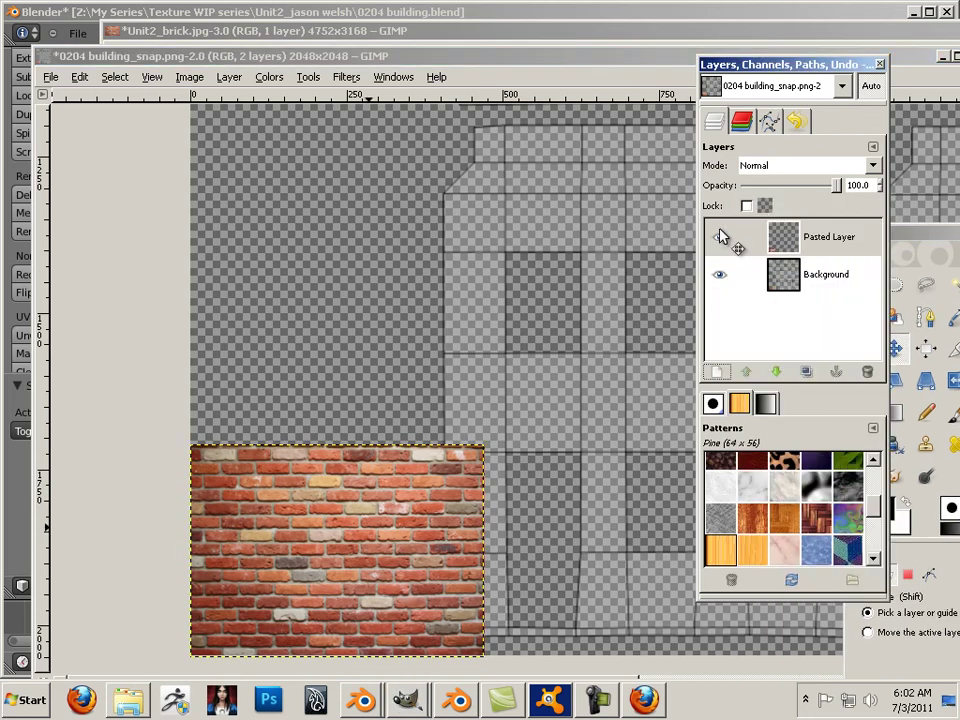
key(alt+e)
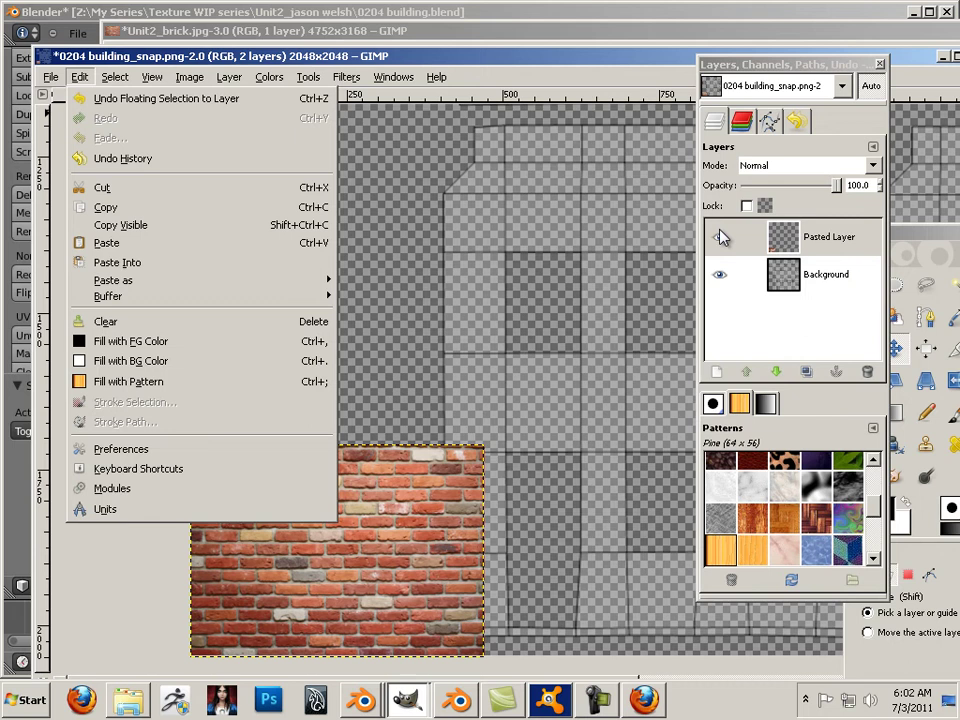
key(Down)
key(Down)
key(Down)
key(Down)
key(Return)
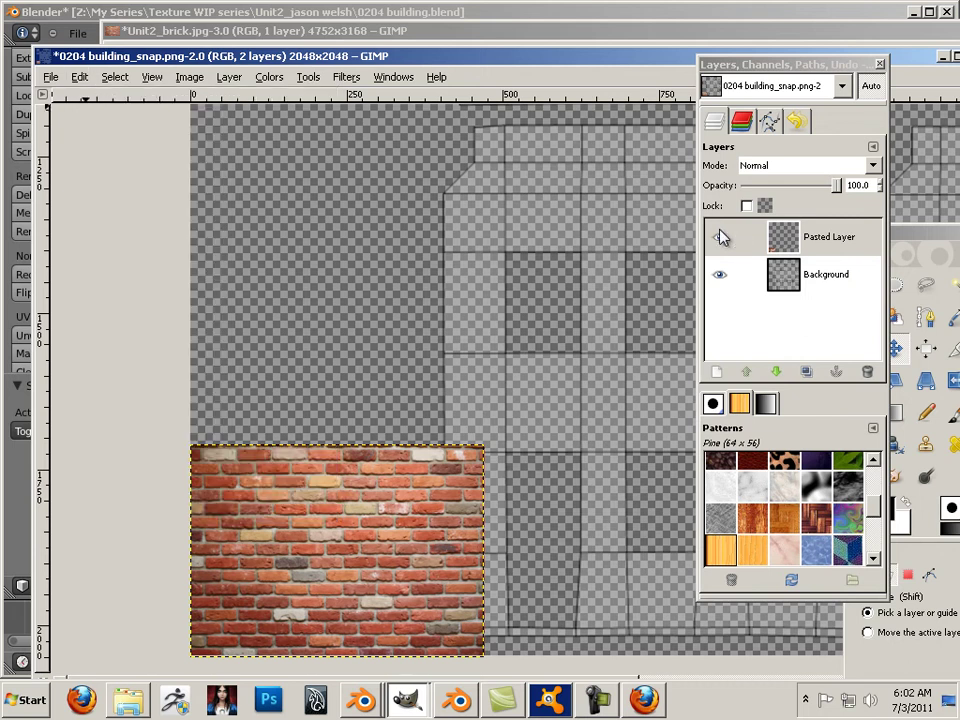
Paste the copied brick piece as a new layer.
key(alt+e)
key(Down)
key(Down)
key(Down)
key(Down)
key(Down)
key(Down)
key(Down)
key(Down)
key(Right)
key(Down)
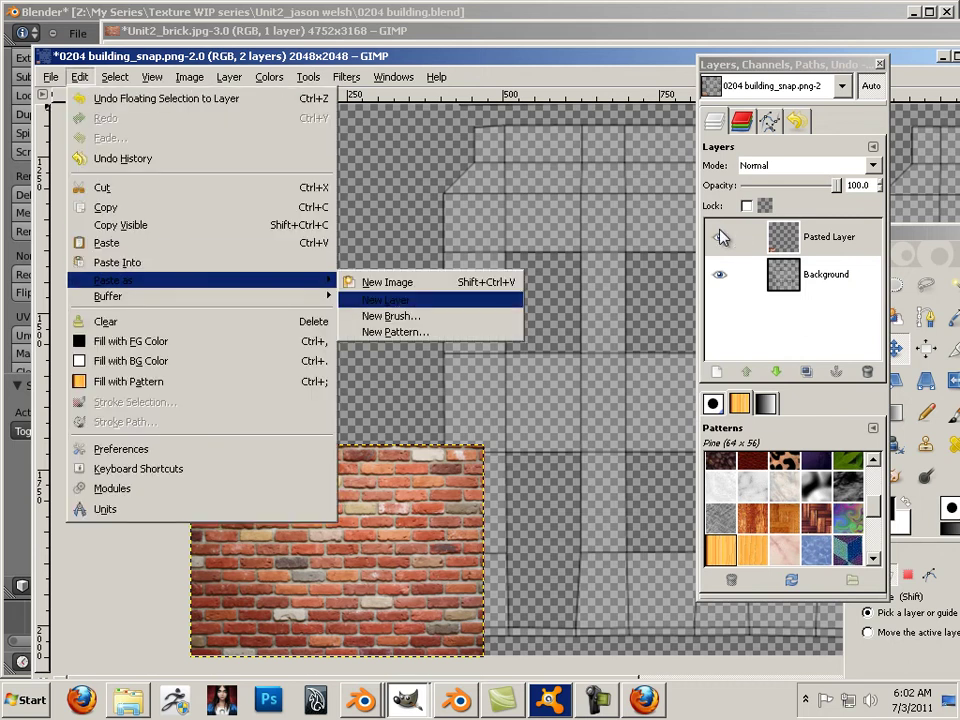
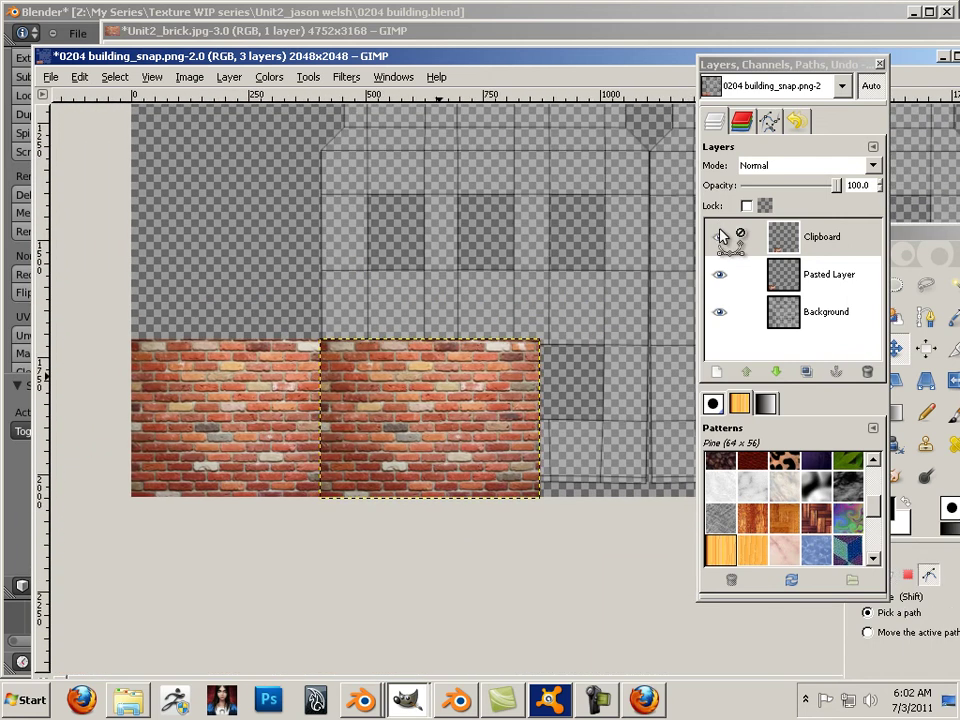
Move the duplicate brick layer left over the right part of the first piece, lining up the mortar rows.
ctrl+scroll(438, 377, up, 1)
mouse_move(438, 443)
mouse_down()
mouse_move(311, 457)
mouse_move(344, 446)
mouse_up()
drag(343, 380, 364, 380)
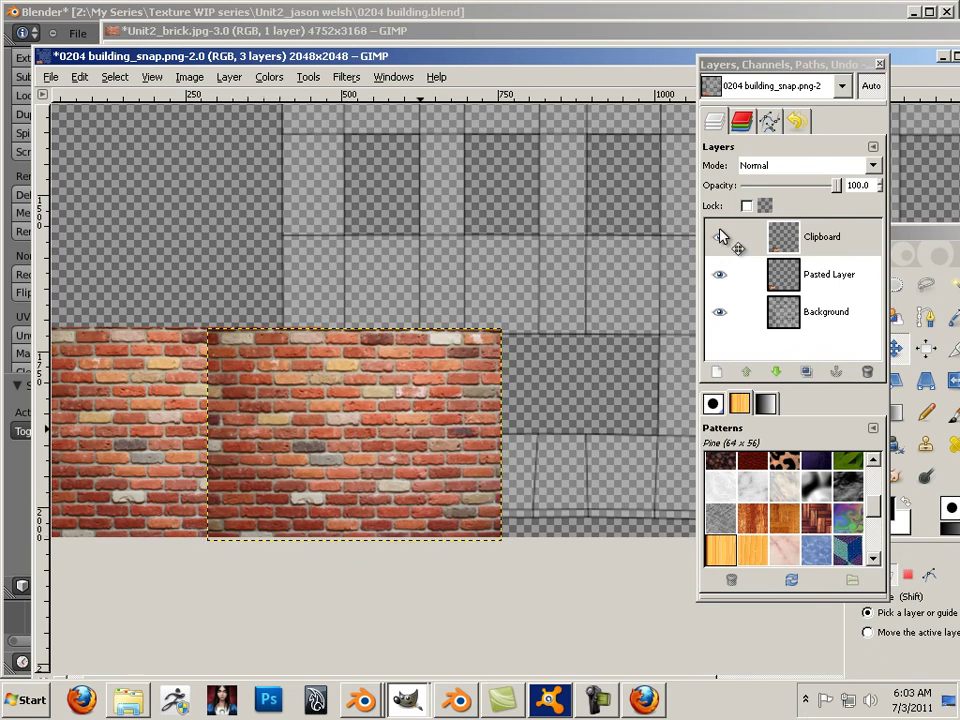
drag(364, 380, 342, 380)
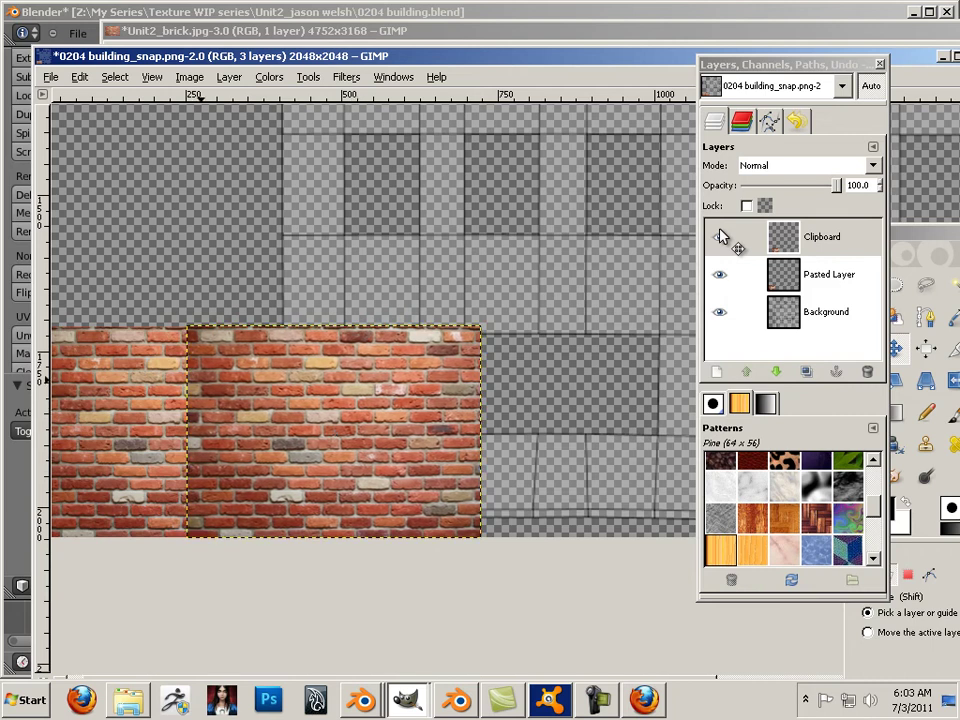
Create a new image 256 pixels wide and 256 pixels high.
drag(912, 232, 638, 123)
key(l)
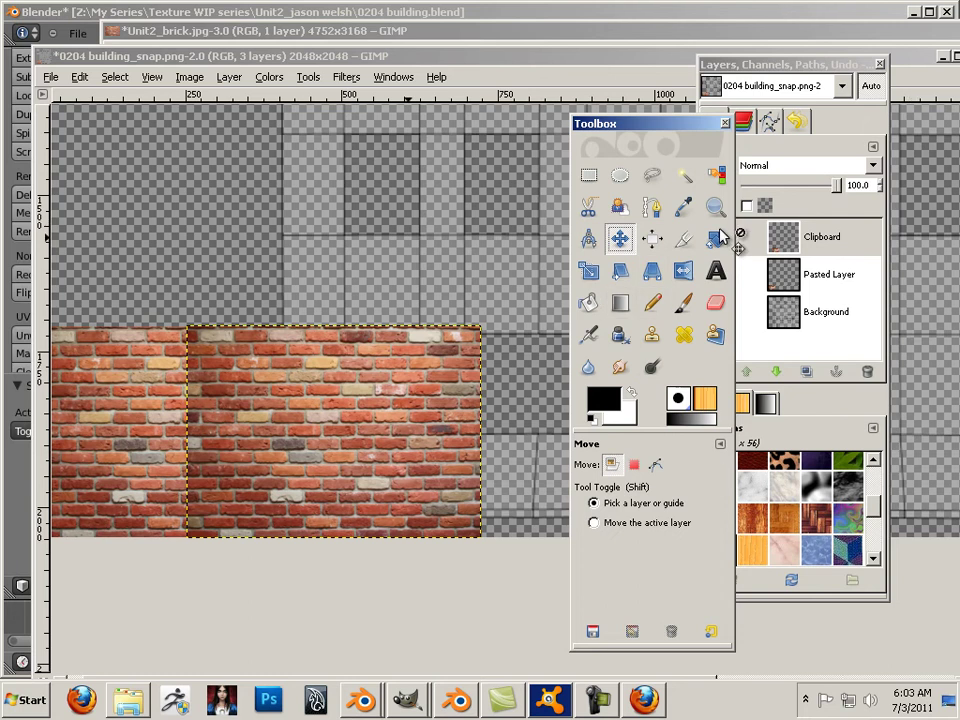
key(alt+f)
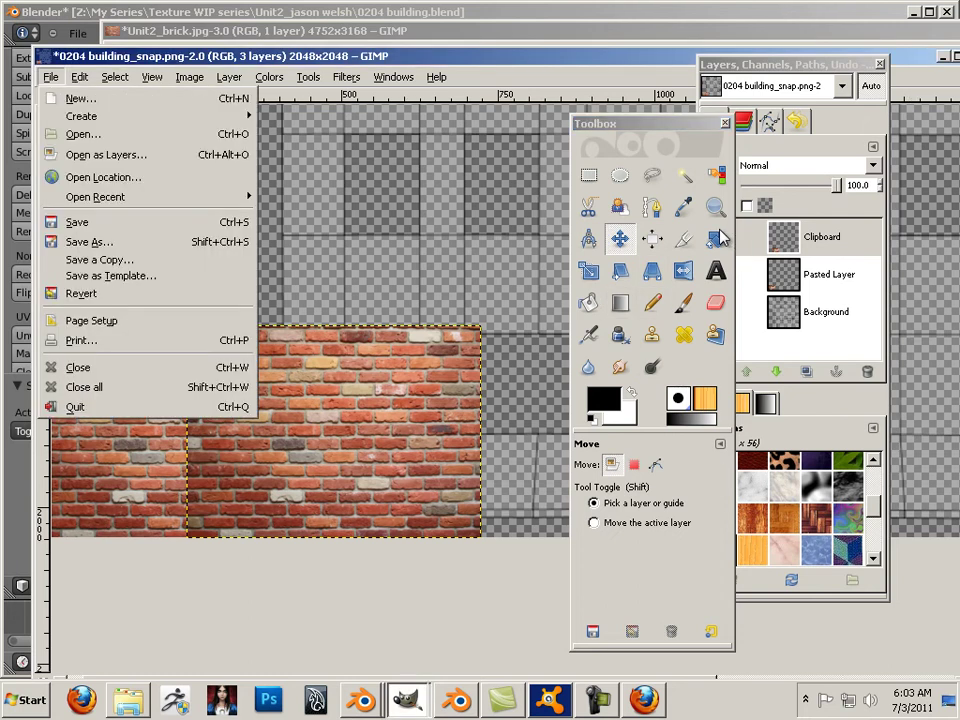
key(Down)
key(Return)
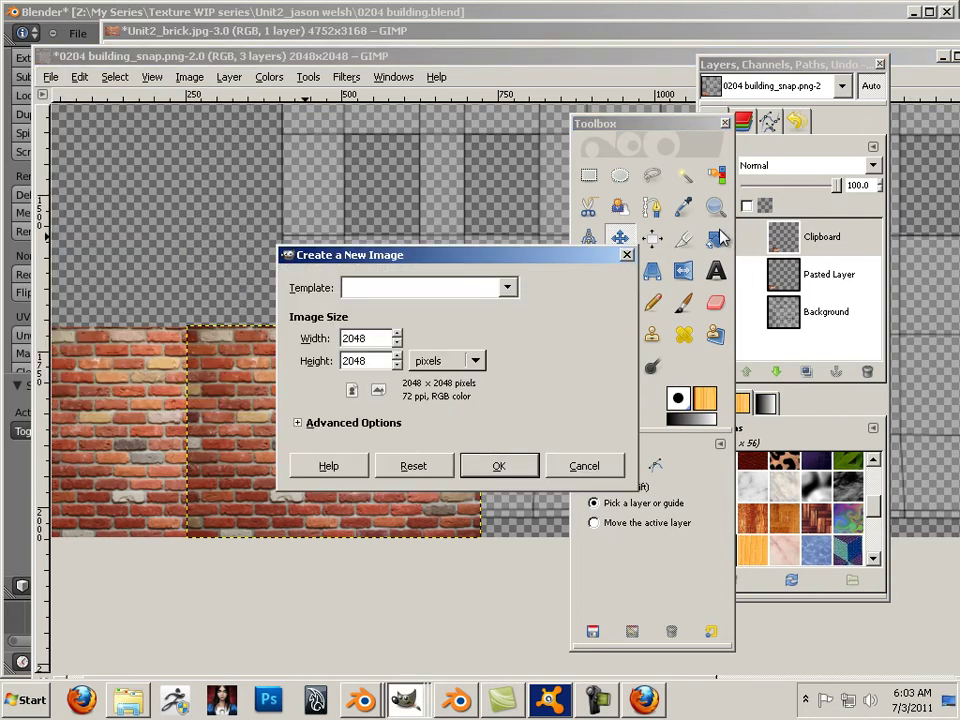
key(ctrl+a)
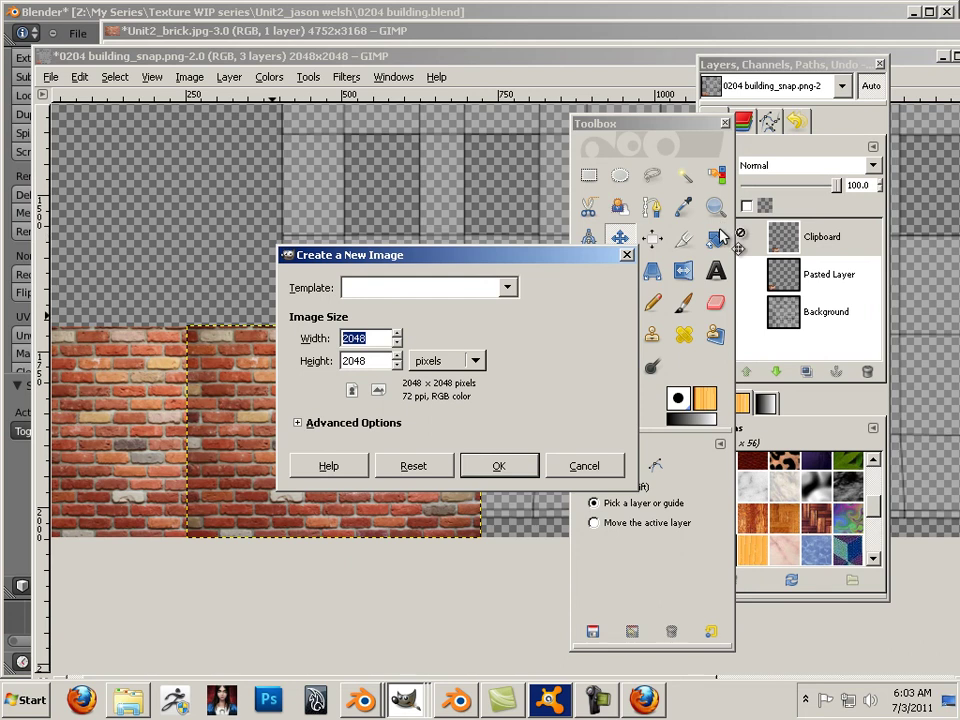
text(256)
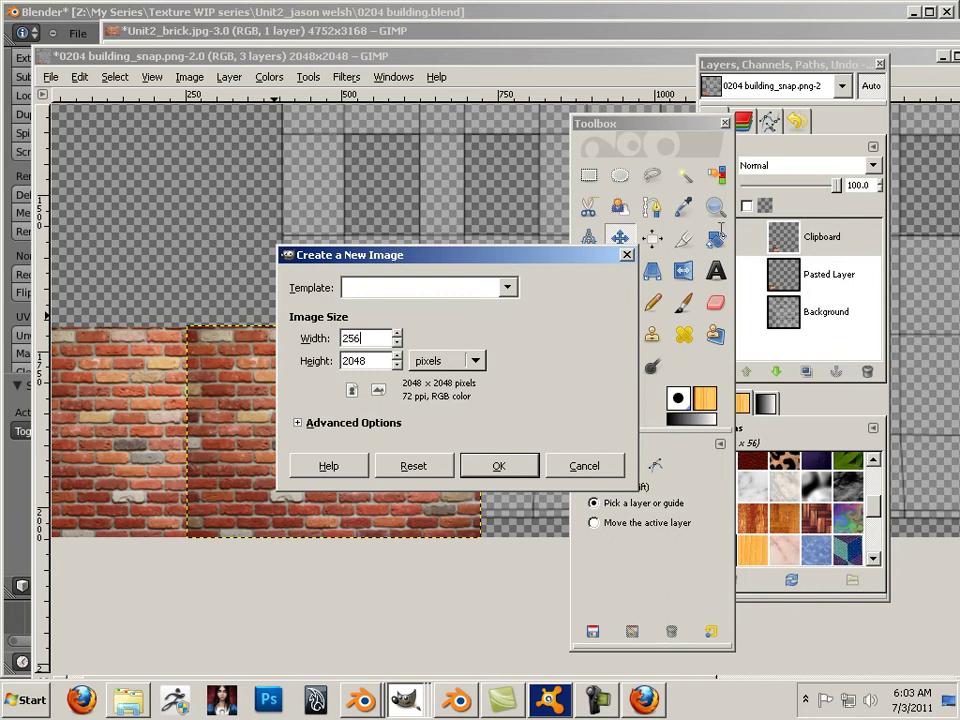
key(Tab)
text(2)
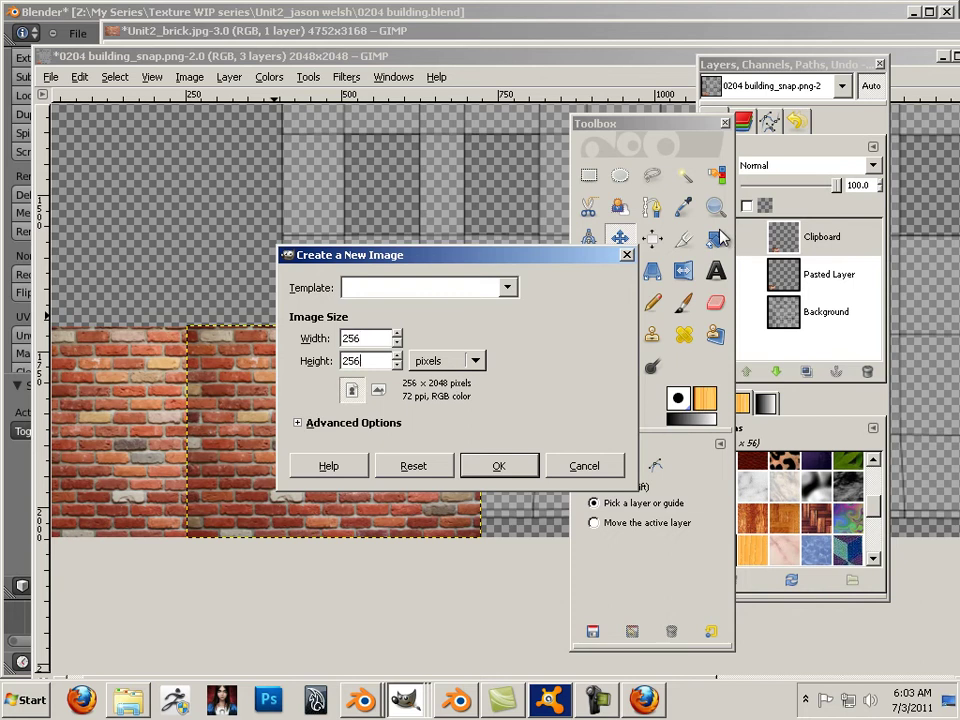
key(Return)
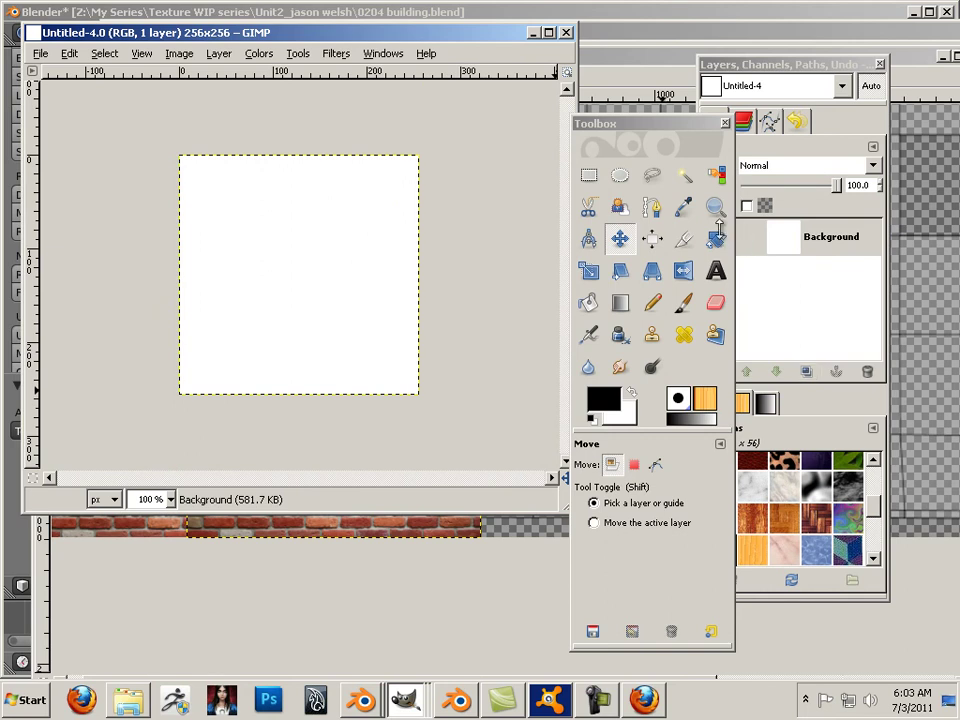
Add a transparent 256 × 256 pixel layer above the white background of the new image.
mouse_move(661, 123)
mouse_down()
mouse_move(811, 307)
mouse_move(864, 438)
mouse_up()
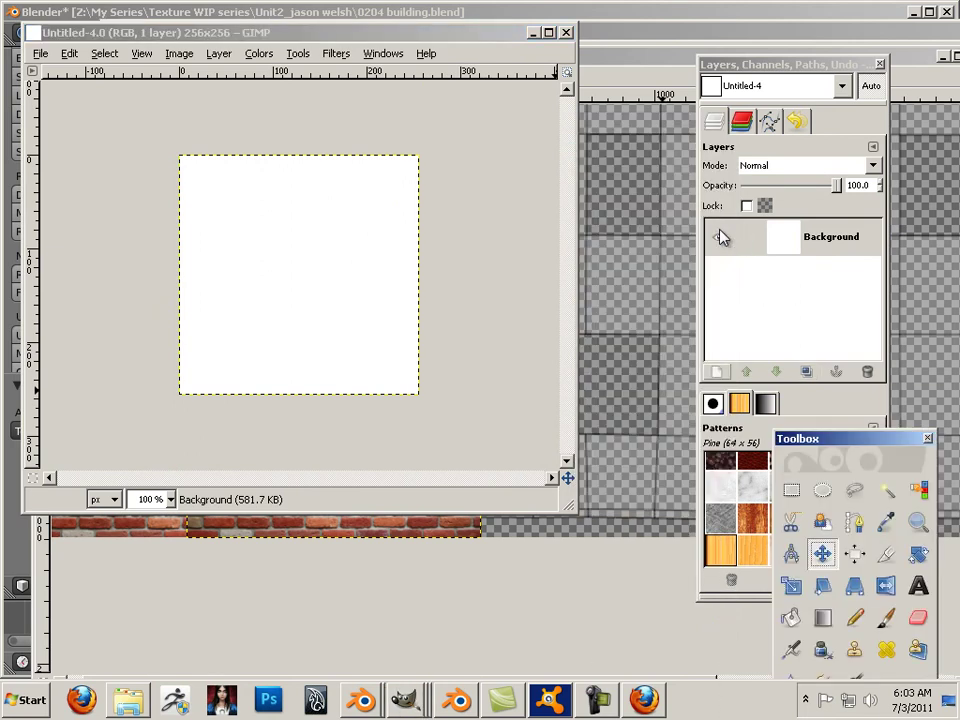
click(716, 372)
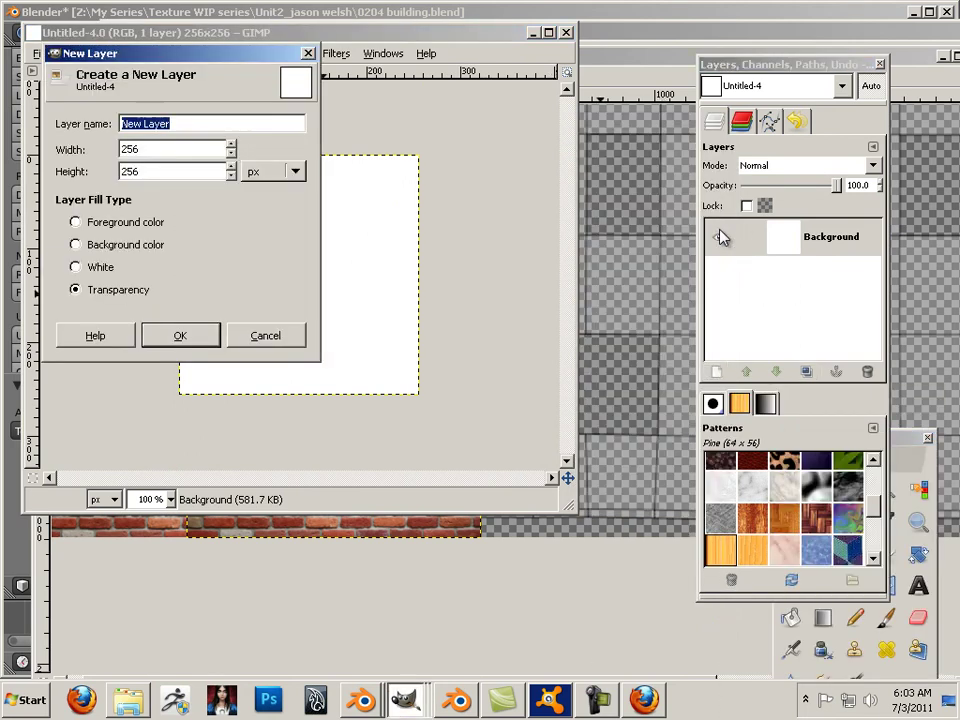
key(Return)
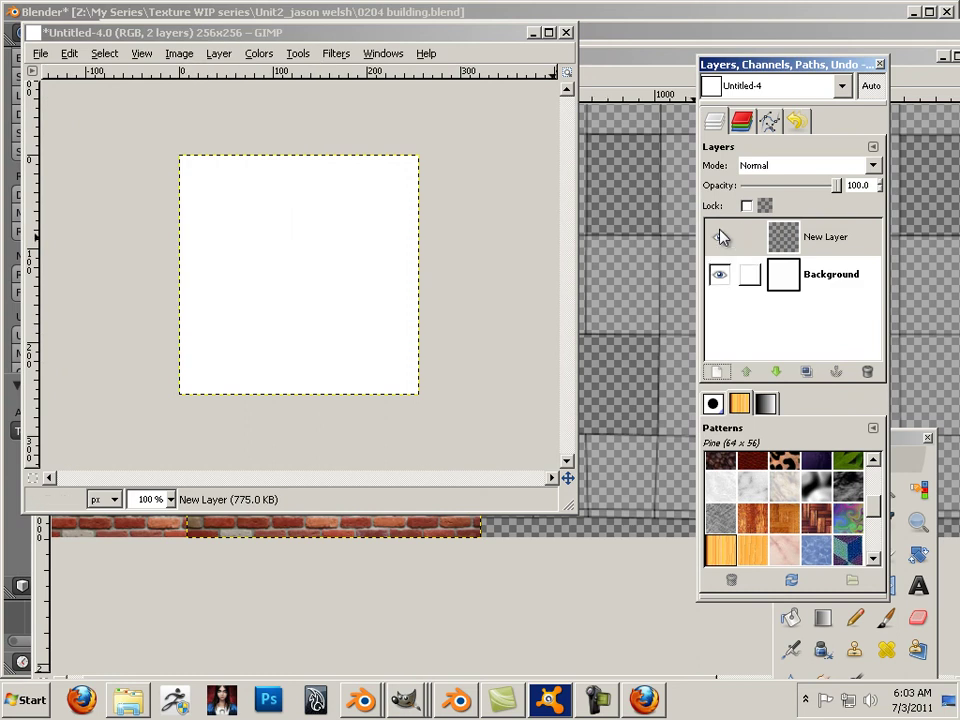
click(720, 236)
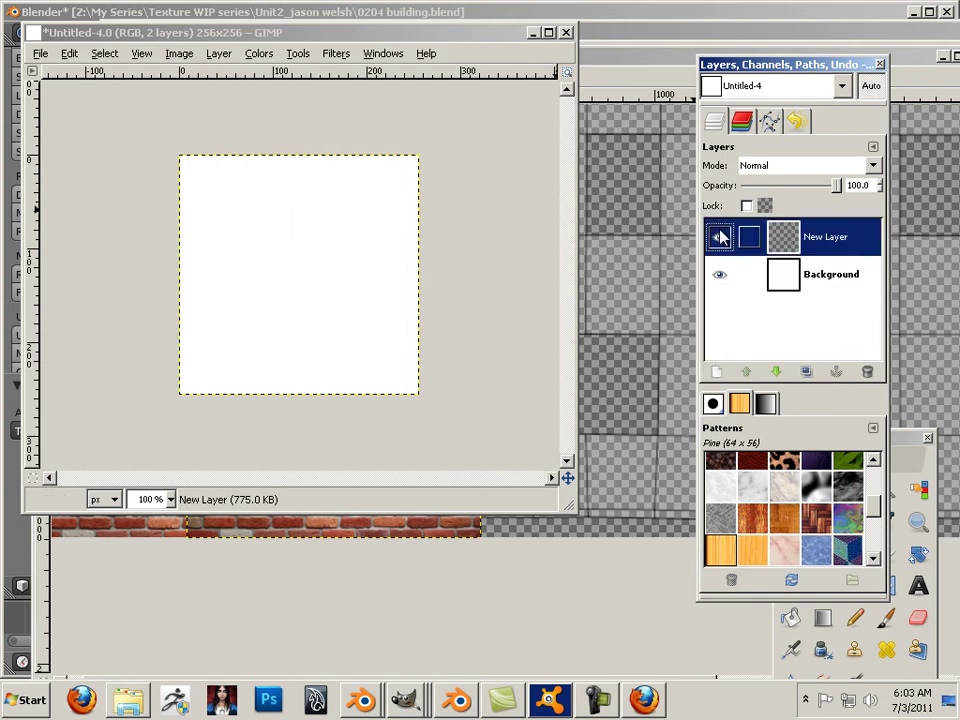
drag(384, 33, 442, 46)
drag(721, 236, 722, 237)
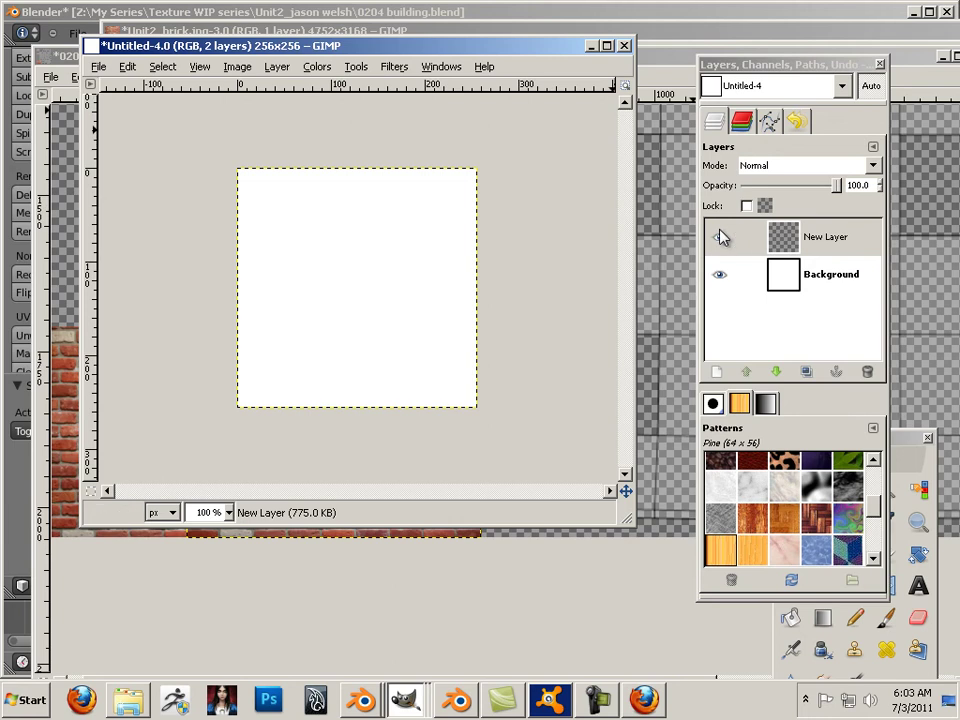
Paint a short black stroke on the new layer with the Circle (11) brush enlarged to scale 2.30.
mouse_move(905, 438)
mouse_down()
mouse_move(250, 143)
mouse_move(159, 84)
mouse_up()
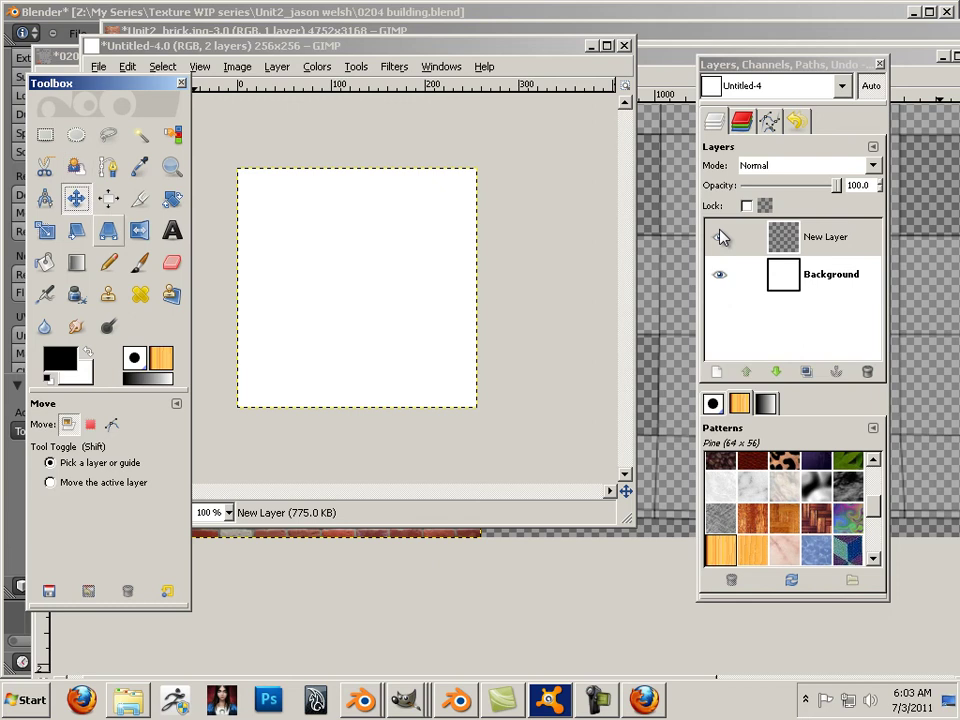
key(p)
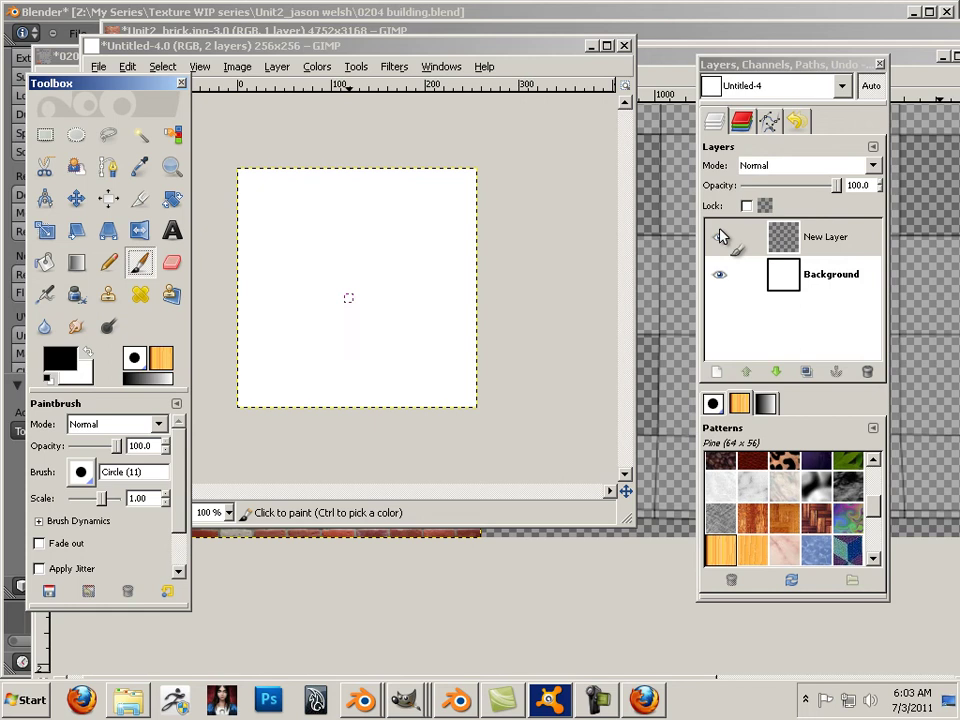
key(bracketright)
key(bracketright)
key(bracketright)
key(bracketright)
key(bracketright)
key(bracketright)
key(bracketright)
key(bracketright)
key(bracketright)
key(bracketright)
key(bracketright)
key(bracketright)
key(bracketright)
mouse_move(362, 256)
mouse_down()
mouse_move(388, 234)
mouse_move(390, 258)
mouse_up()
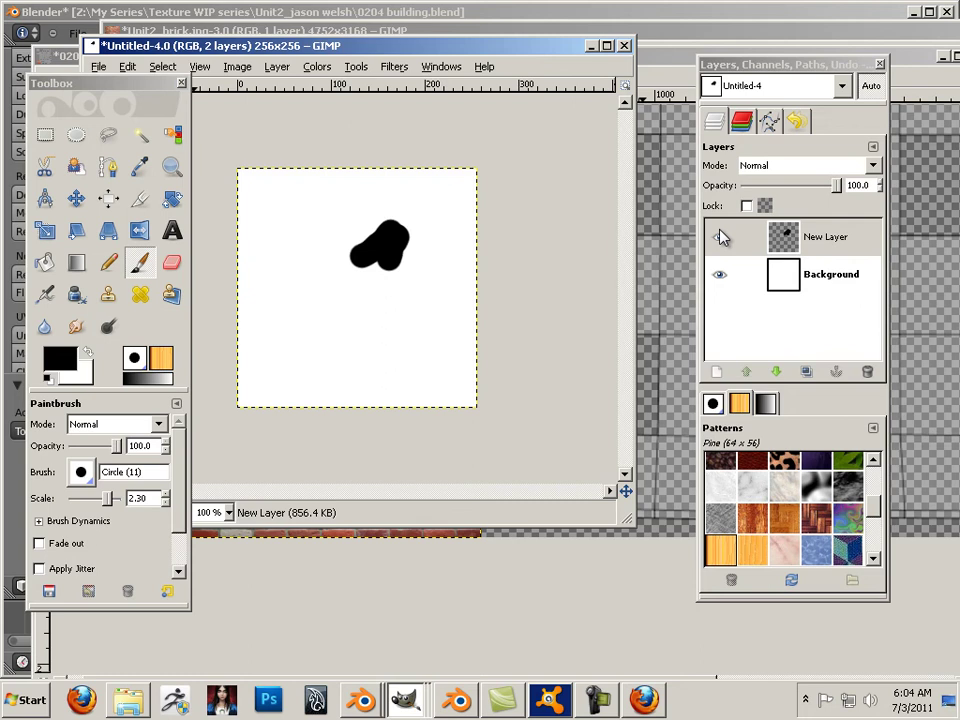
Switch the Paintbrush to the Galaxy, Big brush and reduce its scale to 0.20.
mouse_move(179, 465)
mouse_down()
mouse_move(179, 505)
mouse_move(179, 468)
mouse_up()
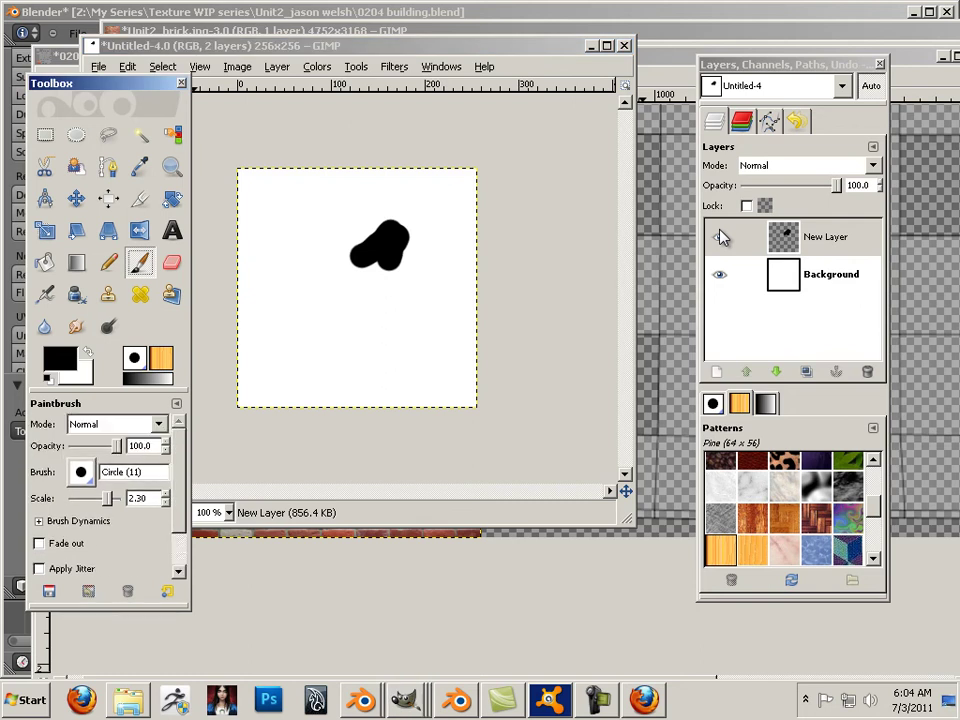
click(81, 472)
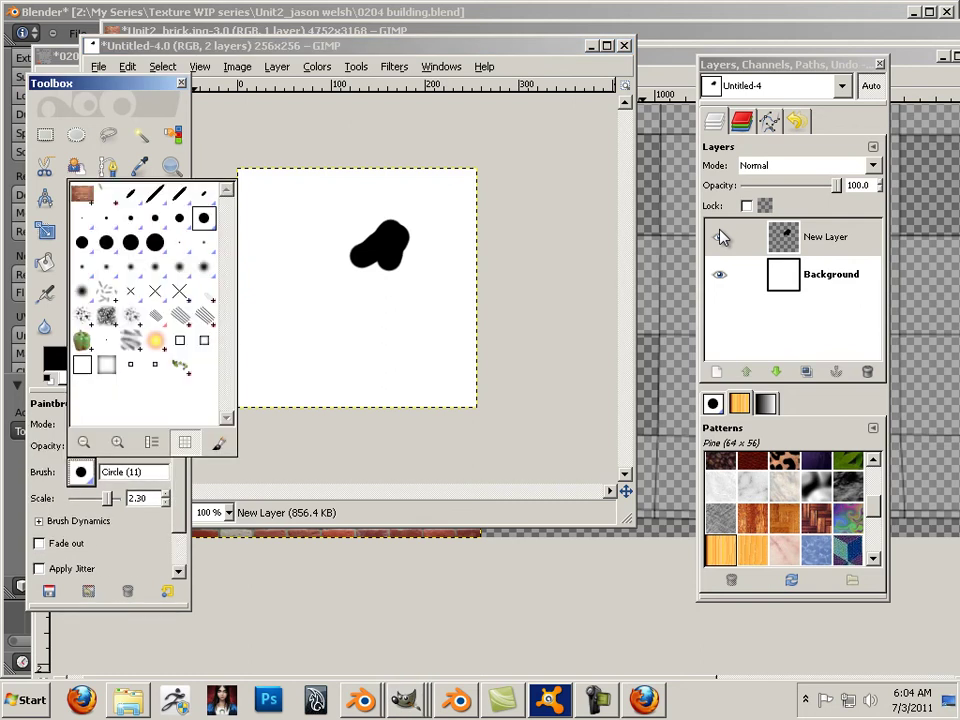
click(107, 316)
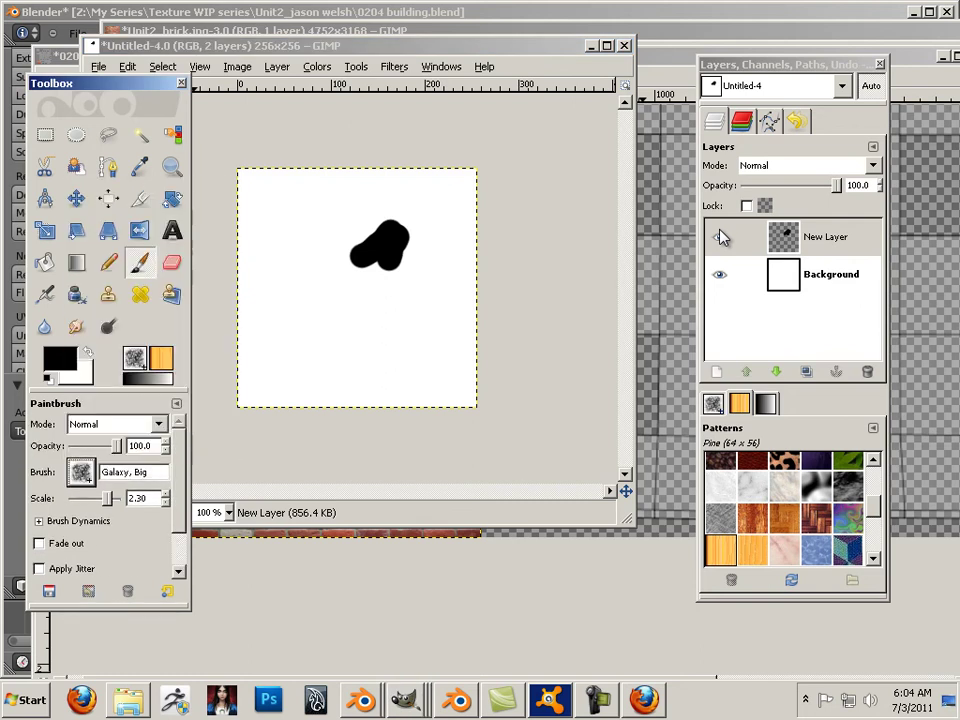
key(bracketleft)
key(bracketleft)
key(bracketleft)
key(bracketleft)
key(bracketleft)
key(bracketleft)
key(bracketleft)
key(bracketleft)
key(bracketleft)
key(bracketleft)
key(bracketleft)
key(bracketleft)
key(bracketleft)
key(bracketleft)
key(bracketleft)
key(bracketleft)
key(bracketleft)
key(bracketleft)
key(bracketleft)
key(bracketleft)
key(bracketleft)
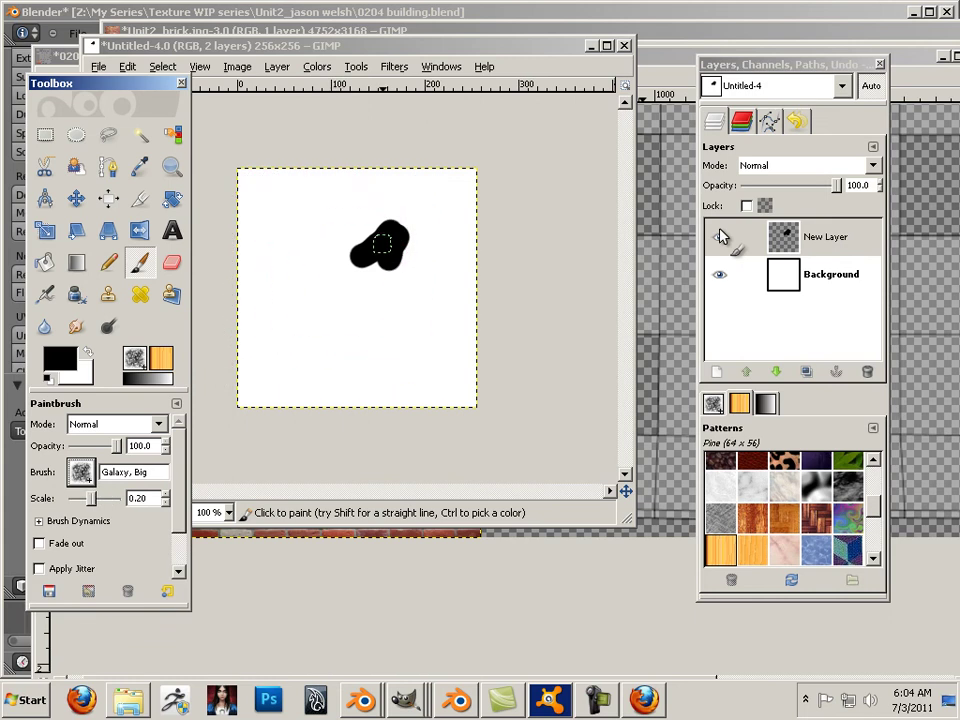
Paint a large ragged-edged black patch diagonally across the new layer, enlarging the Galaxy, Big brush to scale 0.50.
mouse_move(383, 243)
mouse_down()
mouse_move(379, 224)
mouse_move(357, 248)
mouse_move(325, 236)
mouse_move(357, 272)
mouse_move(332, 332)
mouse_move(415, 227)
mouse_move(401, 287)
mouse_move(364, 317)
mouse_move(326, 326)
mouse_move(317, 350)
mouse_move(302, 349)
mouse_move(354, 317)
mouse_move(398, 266)
mouse_move(371, 231)
mouse_move(364, 274)
mouse_move(407, 257)
mouse_move(429, 216)
mouse_move(304, 321)
mouse_move(296, 354)
mouse_move(354, 310)
mouse_move(360, 283)
mouse_move(349, 236)
mouse_up()
key(bracketleft)
key(bracketright)
key(bracketright)
key(bracketright)
key(bracketright)
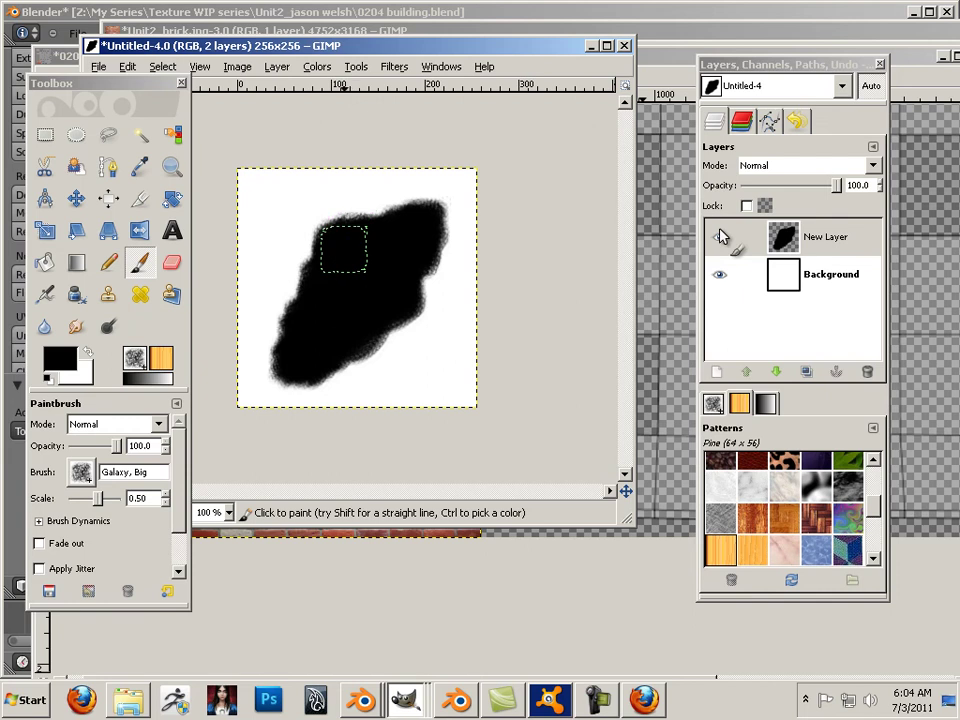
key(ctrl)
key(2)
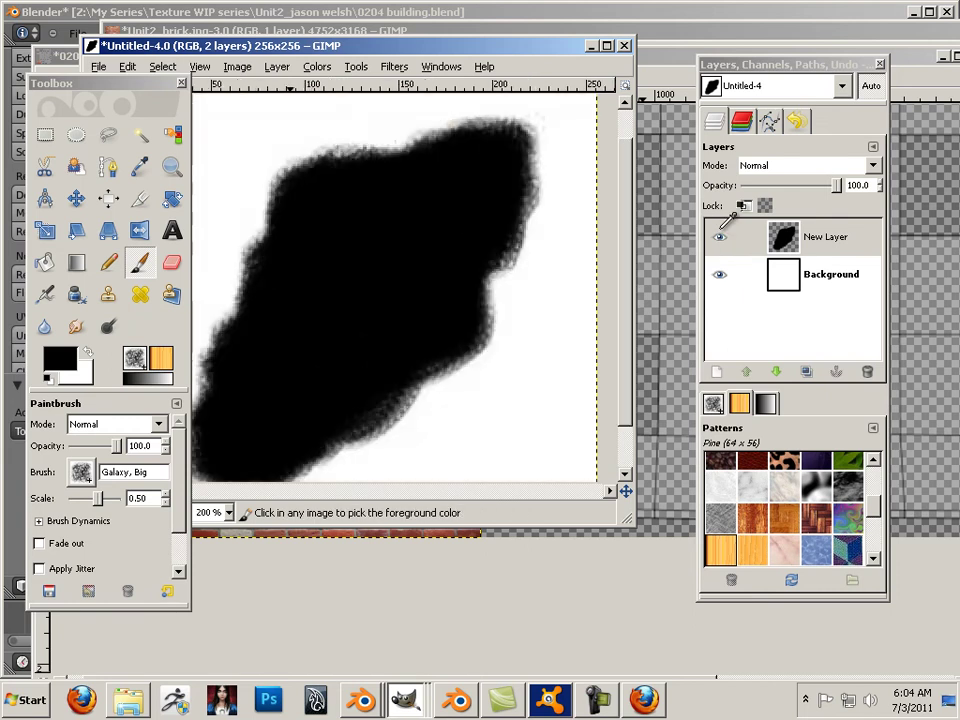
Apply the Sharpen filter to the black patch on the new layer with sharpness 10.
key(plus)
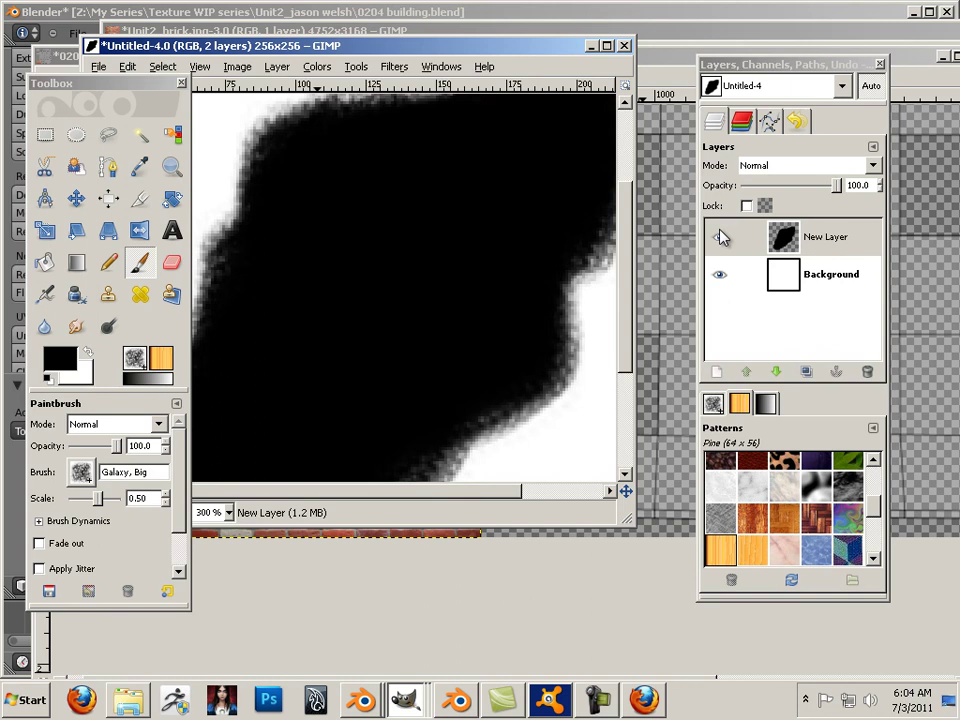
key(alt+r)
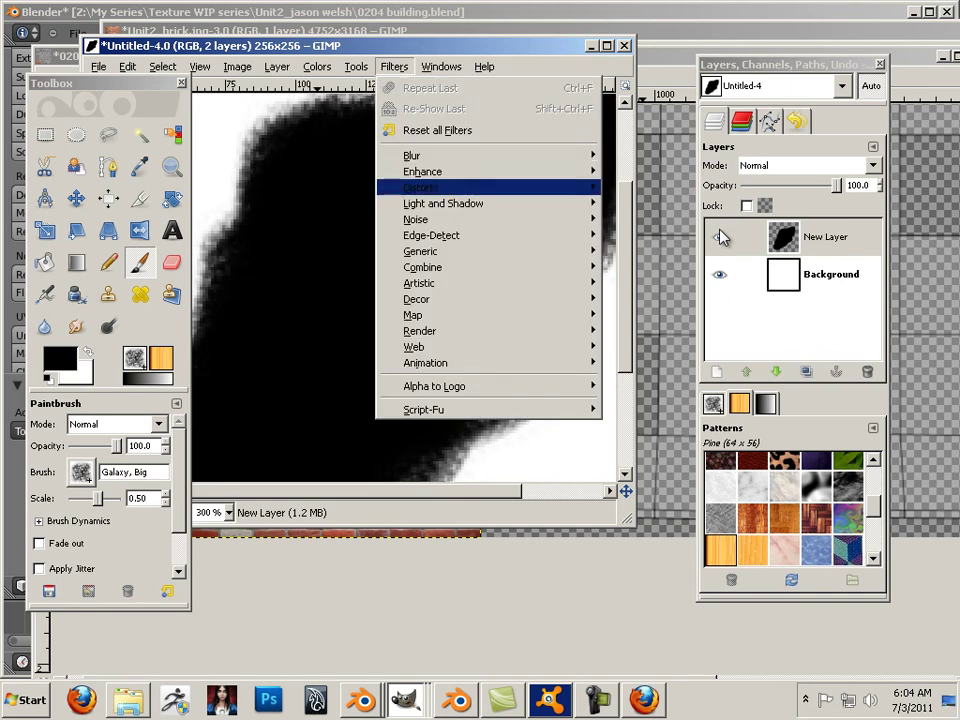
mouse_move(450, 172)
key(Down)
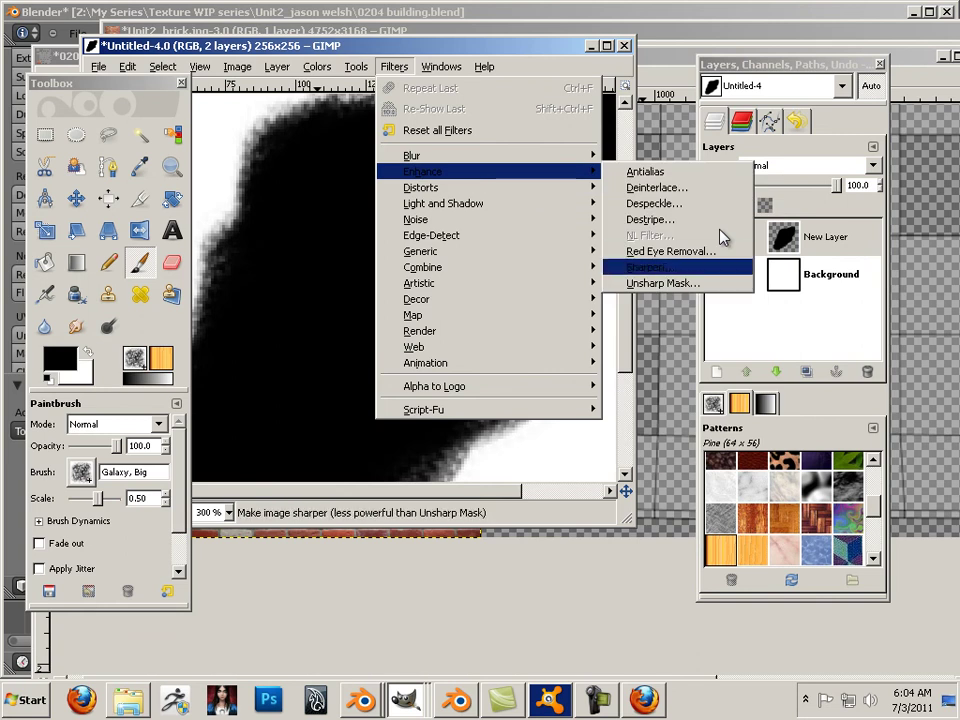
key(Return)
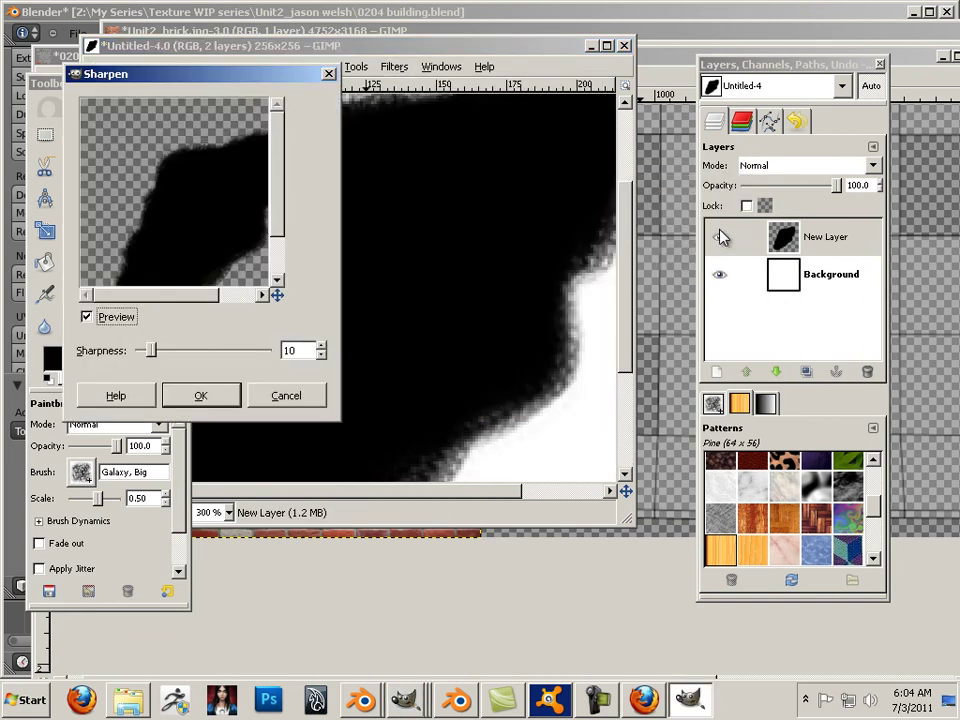
key(Return)
Sharpen the black patch's ragged edges again, with the sharpness raised to 99.
key(alt+r)
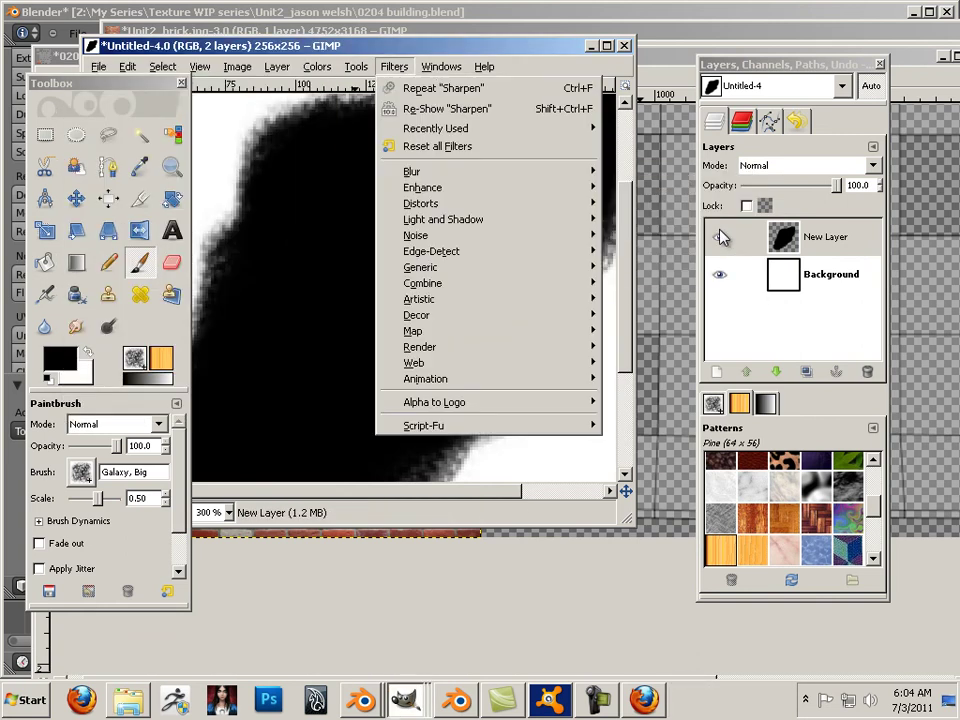
key(Down)
key(Down)
key(Down)
key(Down)
key(Down)
key(Down)
key(Up)
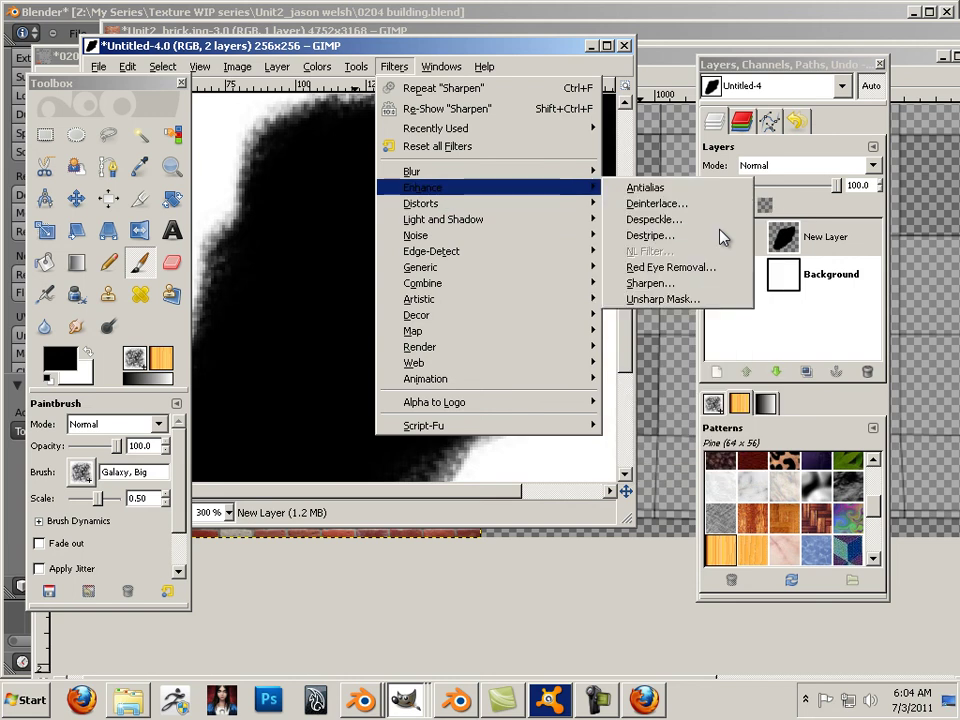
key(Right)
key(Down)
key(Down)
key(Down)
key(Down)
key(Down)
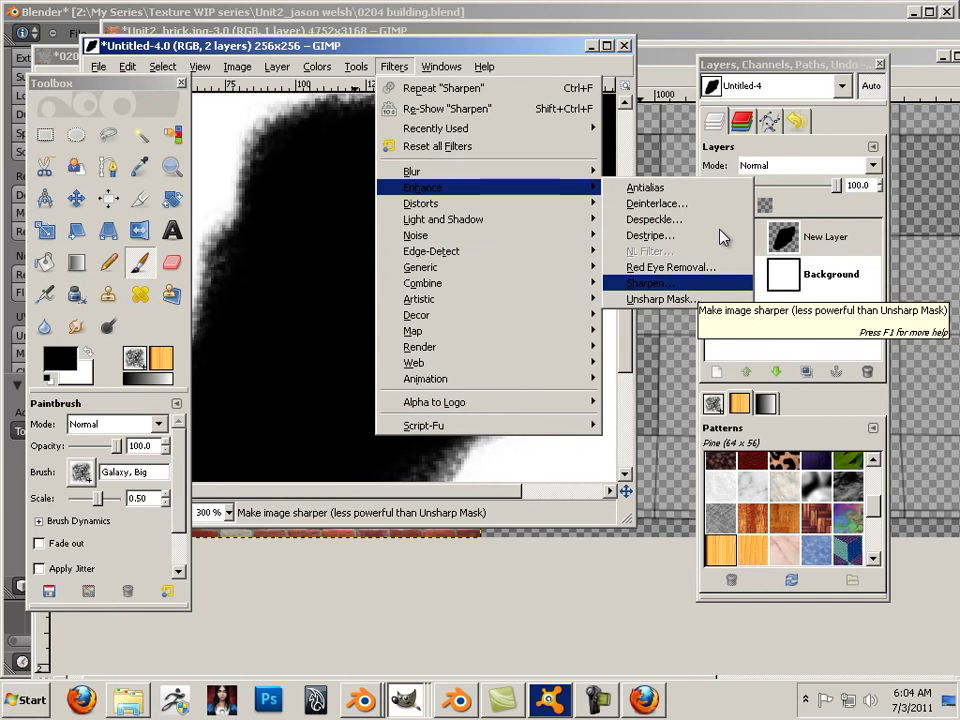
key(Return)
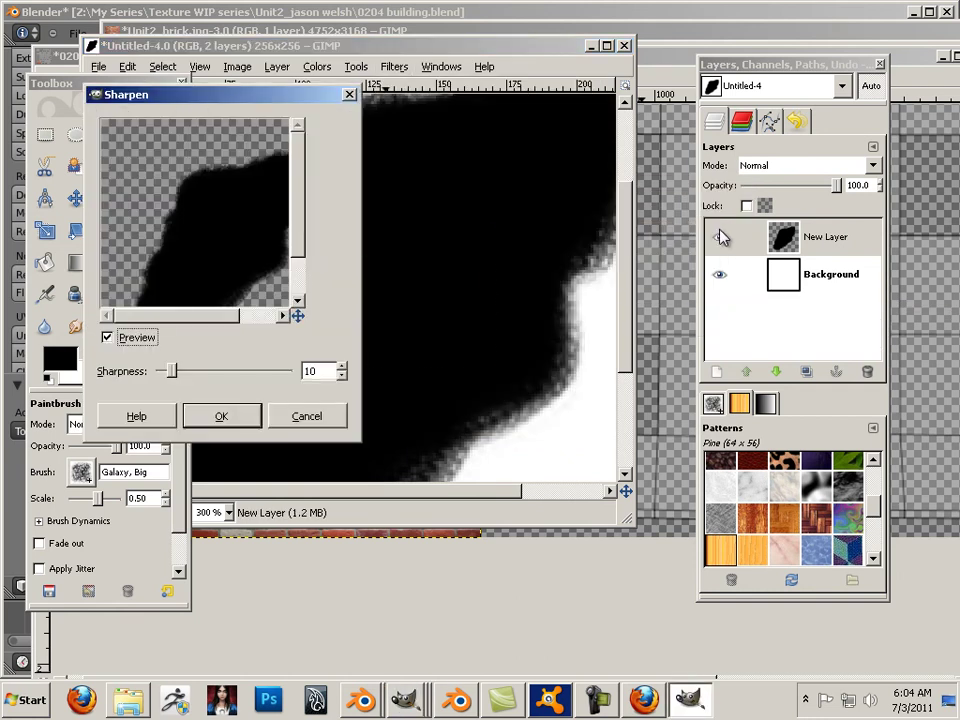
drag(172, 371, 289, 371)
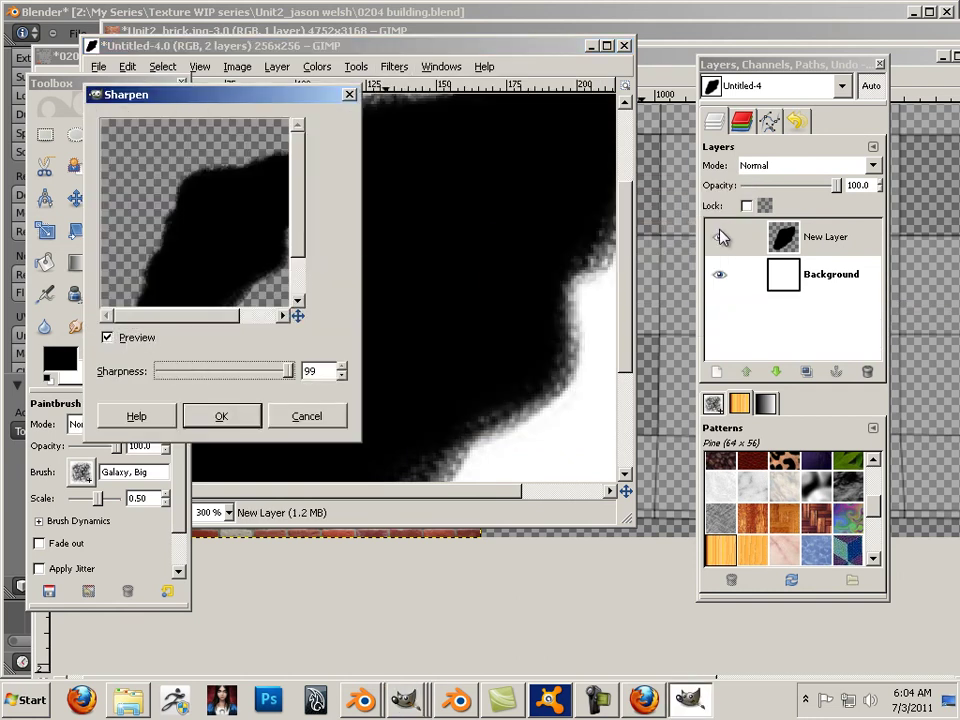
key(Return)
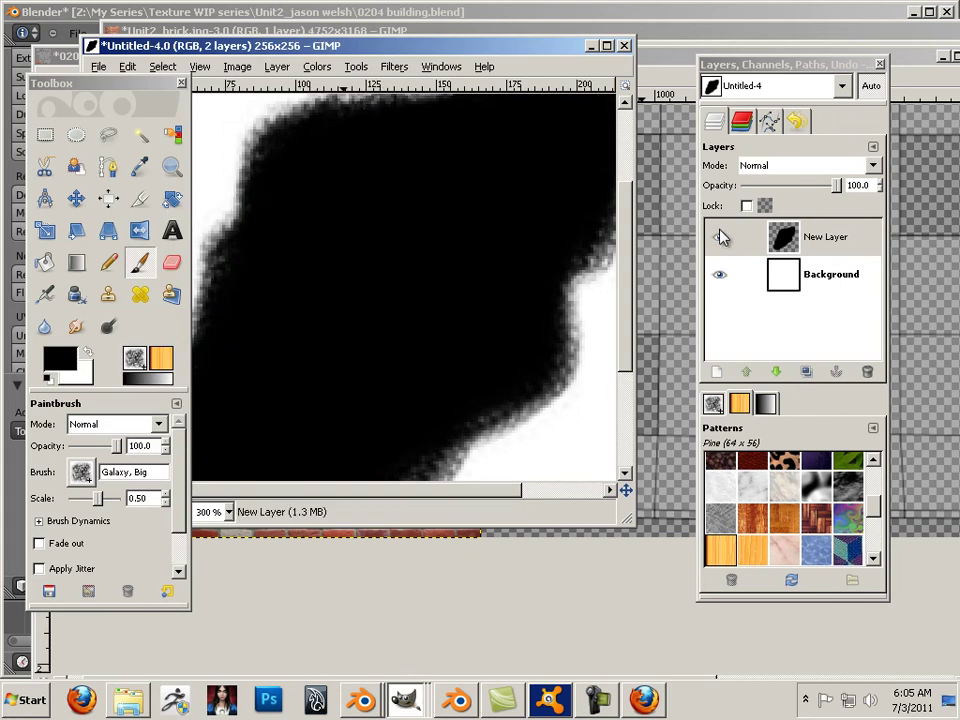
click(394, 67)
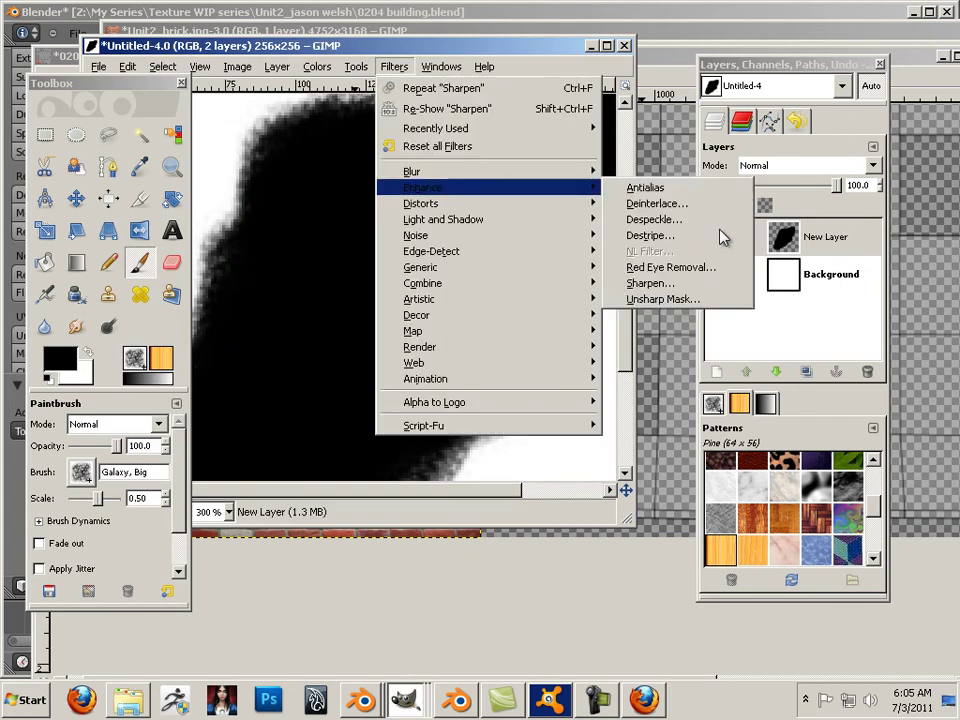
key(Down)
key(Down)
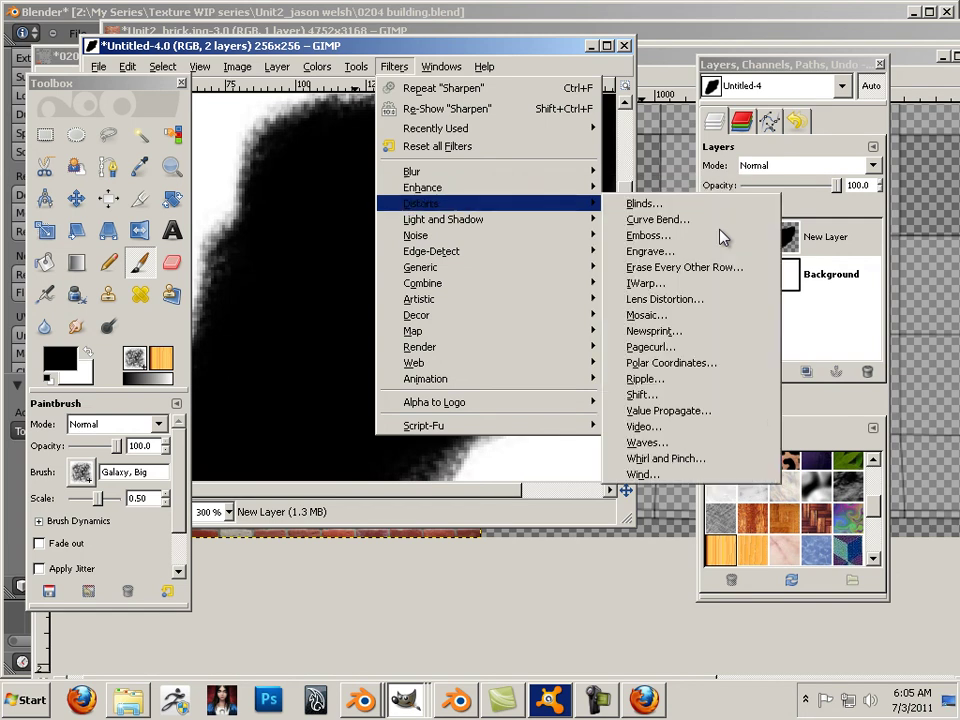
key(Down)
key(Down)
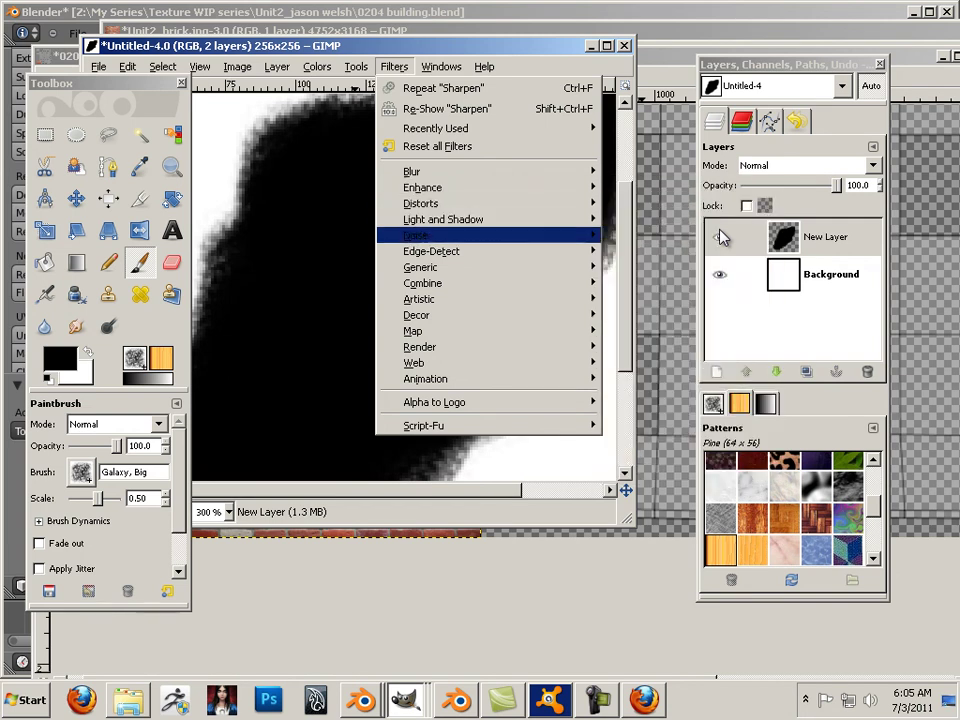
key(Down)
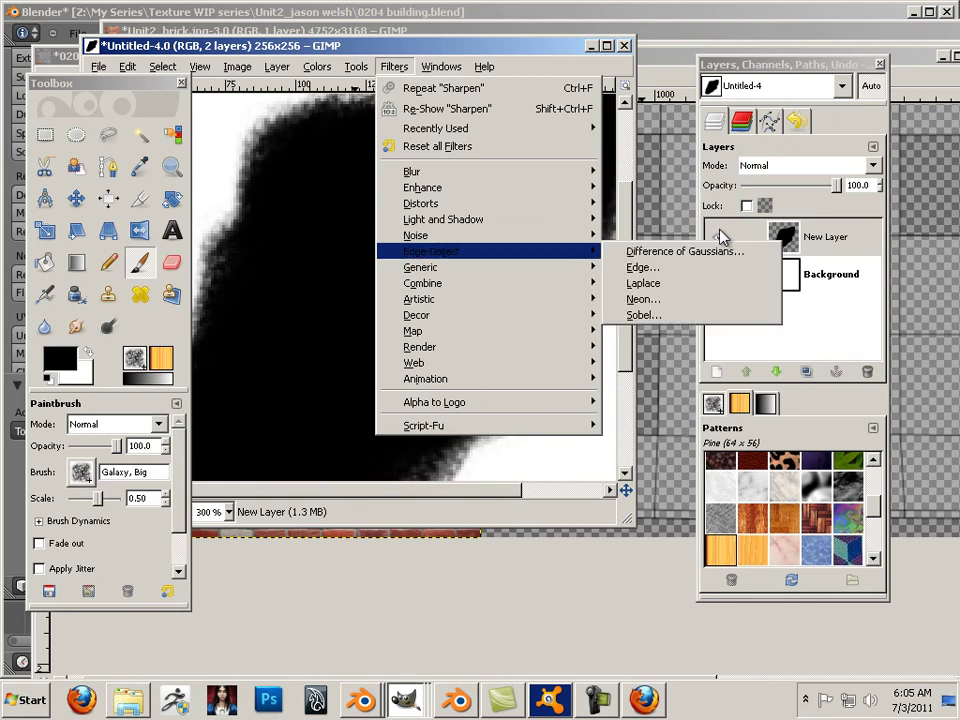
key(Down)
key(Down)
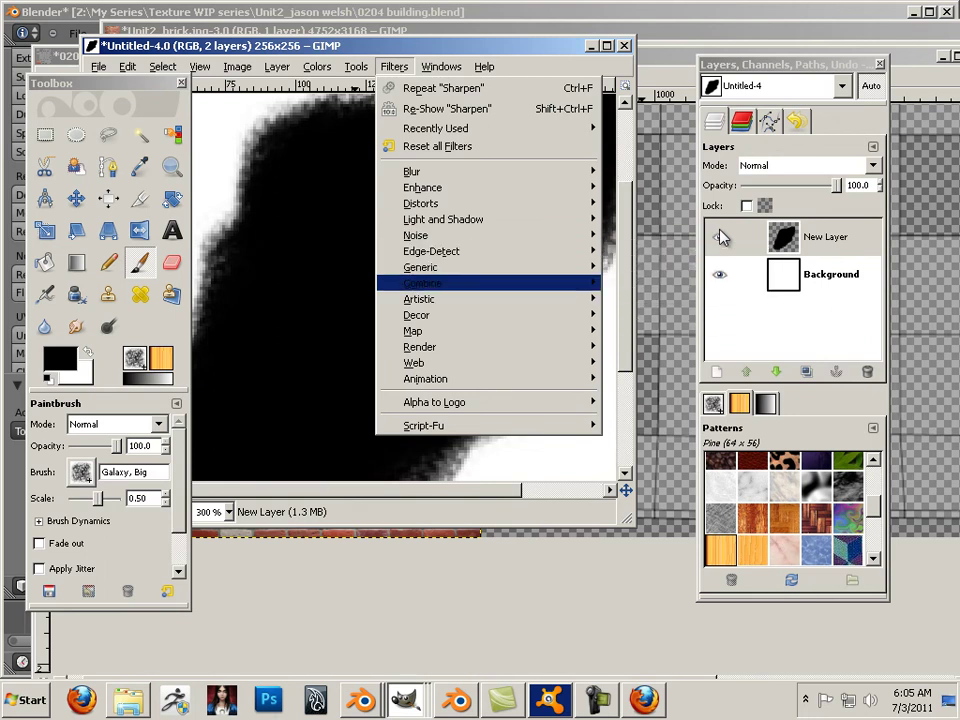
key(Down)
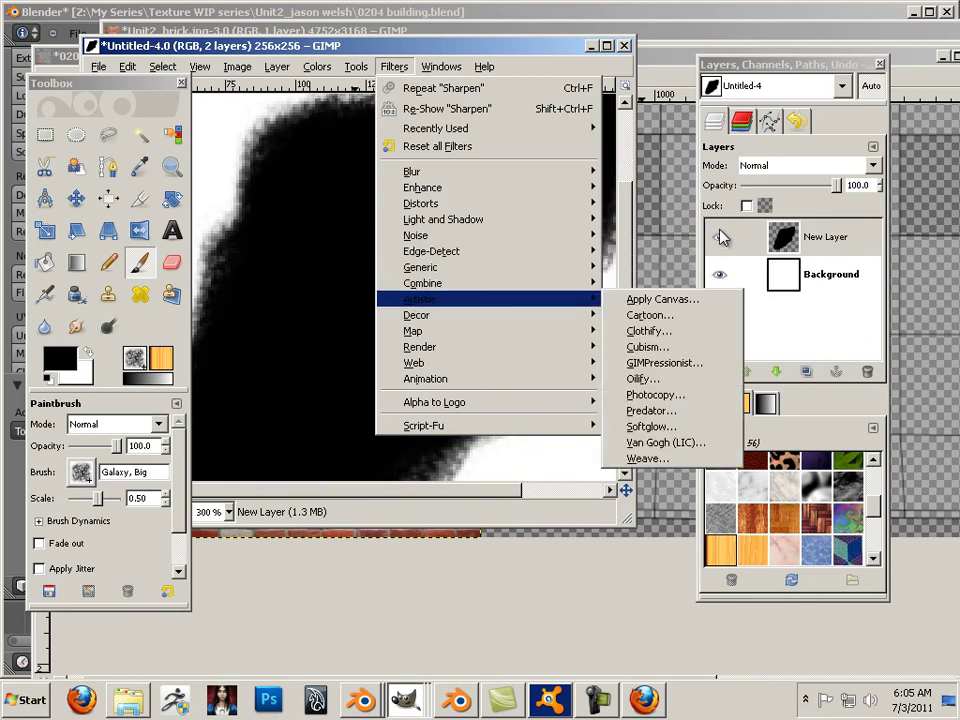
key(Down)
key(Down)
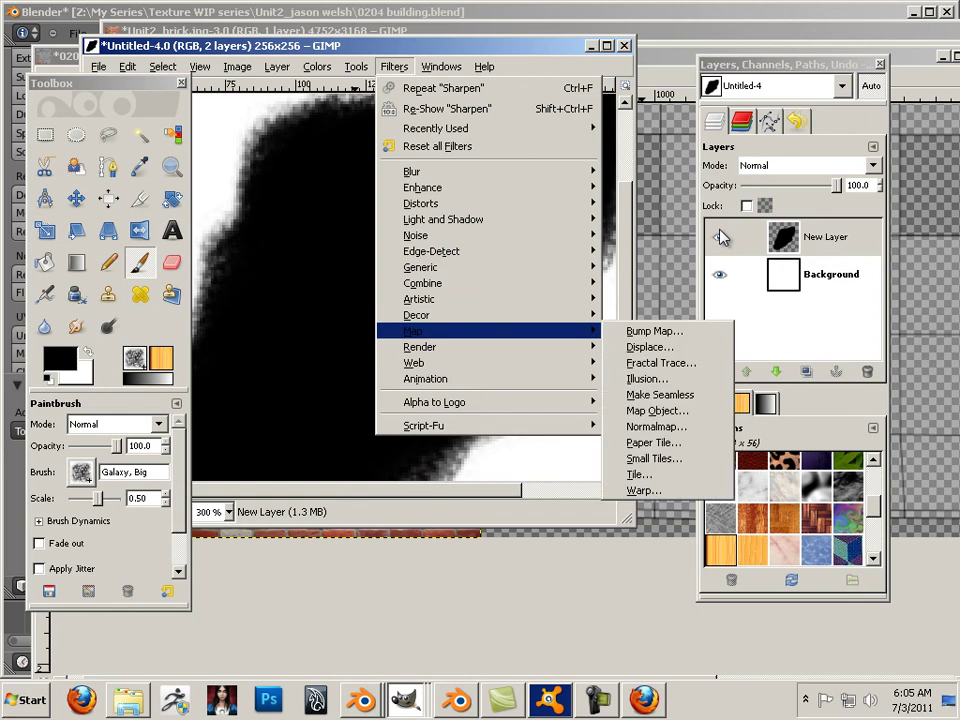
key(Down)
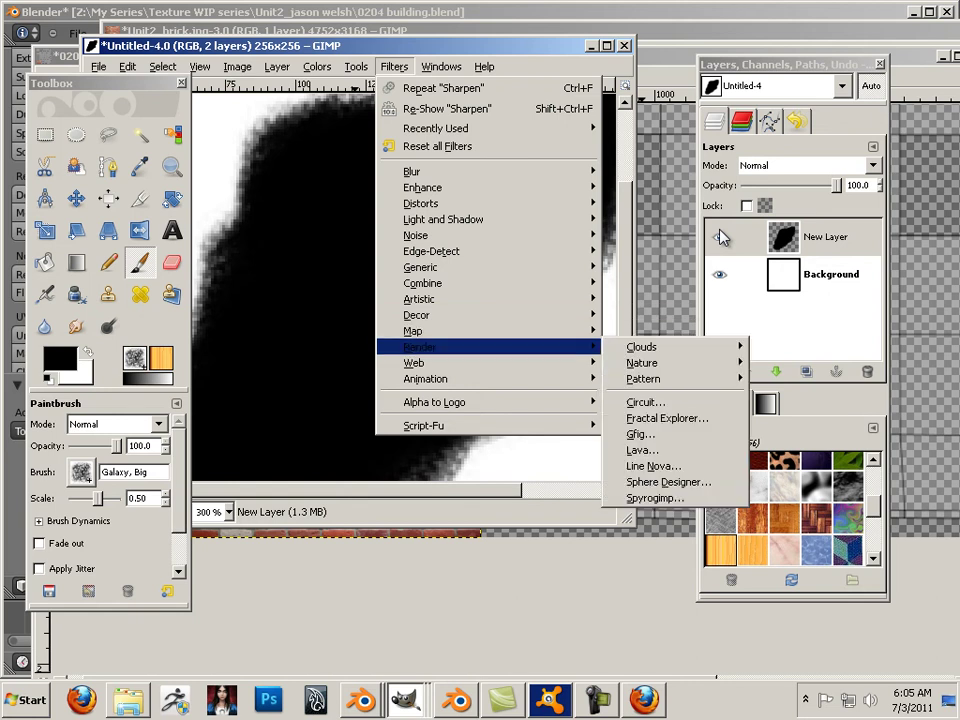
key(Down)
key(Down)
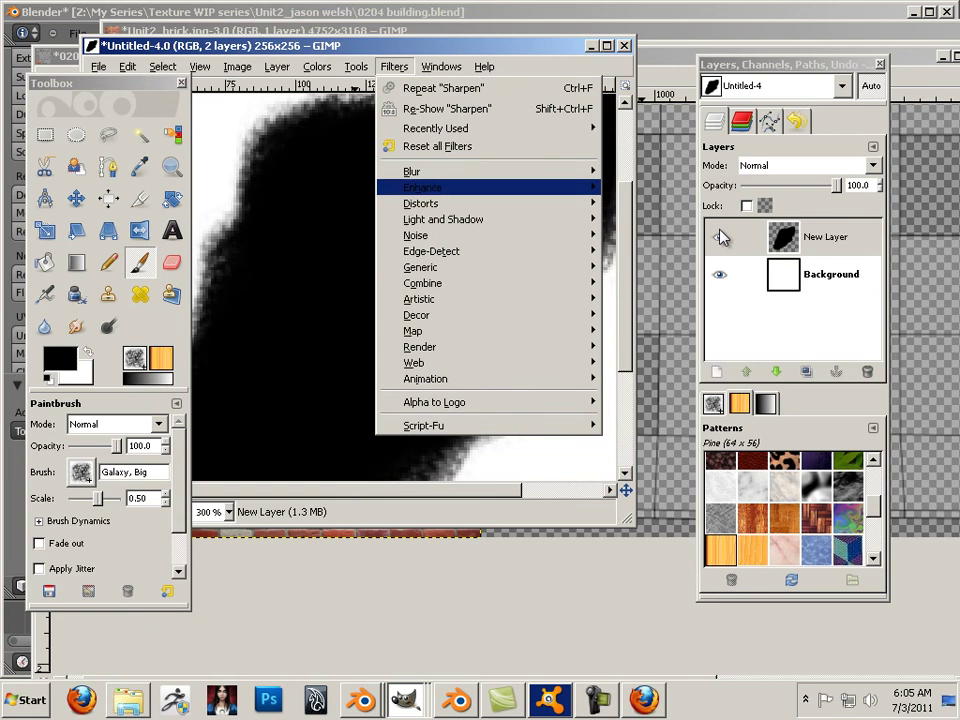
mouse_move(423, 188)
key(Down)
key(Down)
key(Down)
key(Up)
key(Up)
key(Up)
key(Down)
key(Down)
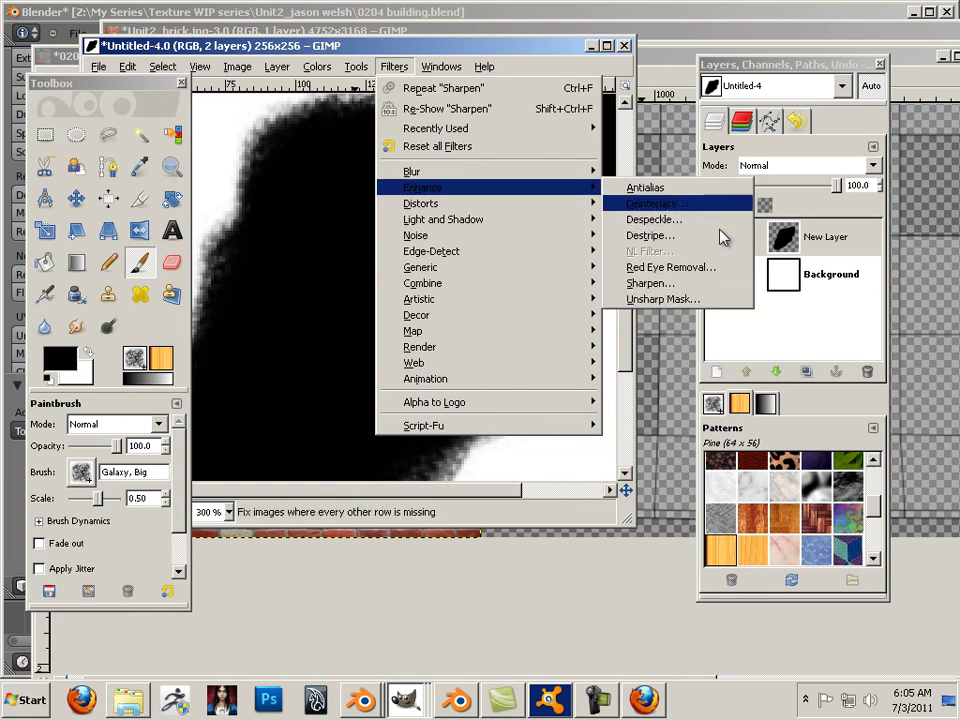
key(Up)
key(Up)
key(Up)
key(Up)
key(Up)
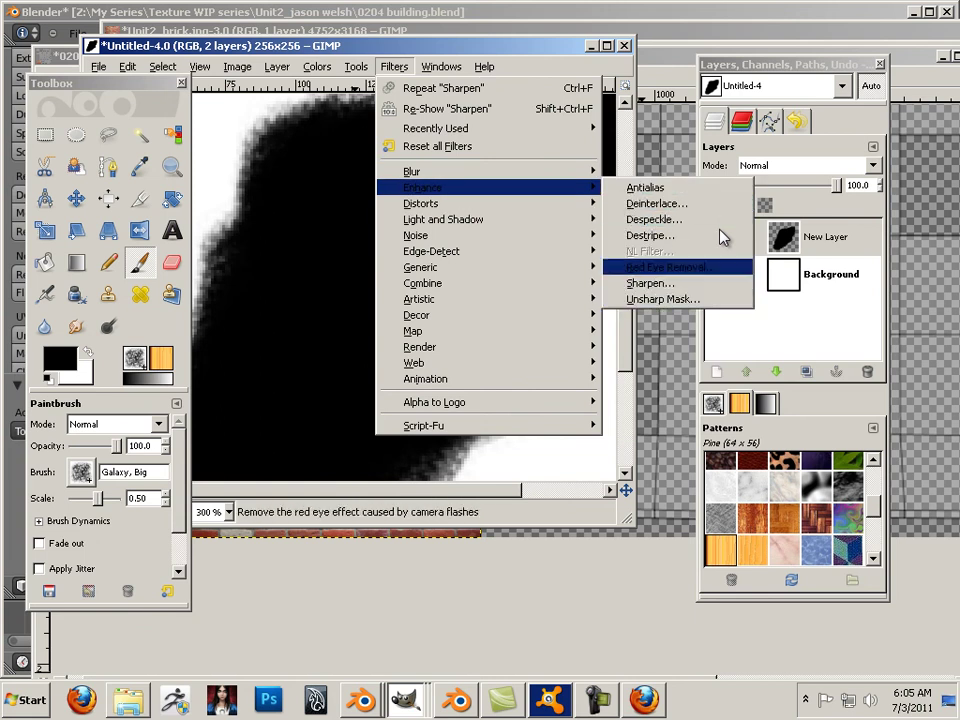
key(Right)
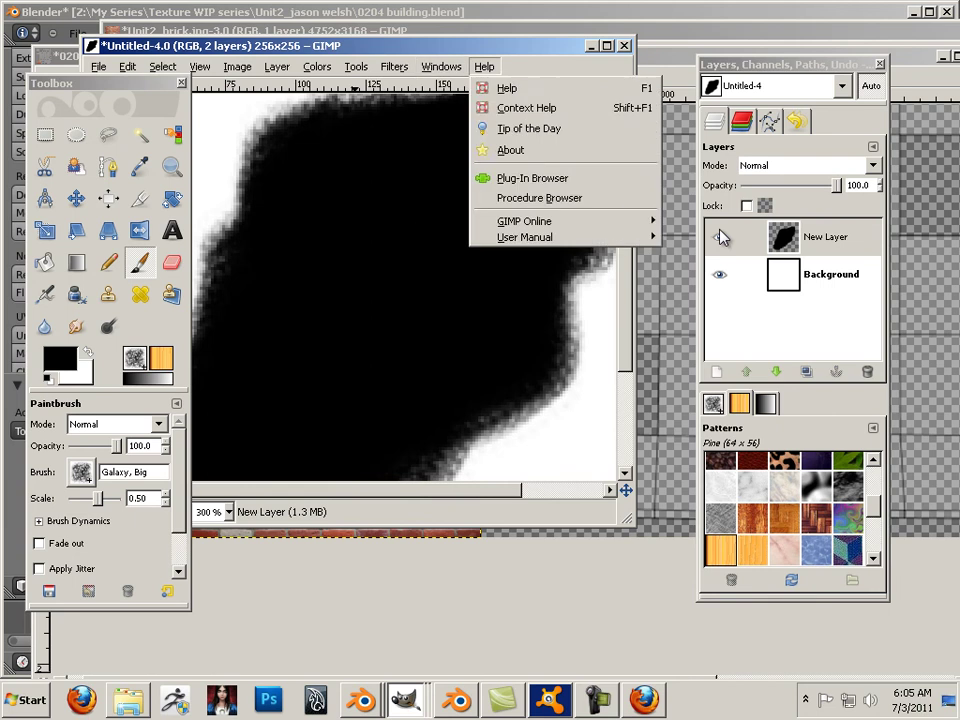
click(484, 66)
Hide the white Background layer so that only the layer with the black patch shows.
drag(480, 46, 549, 77)
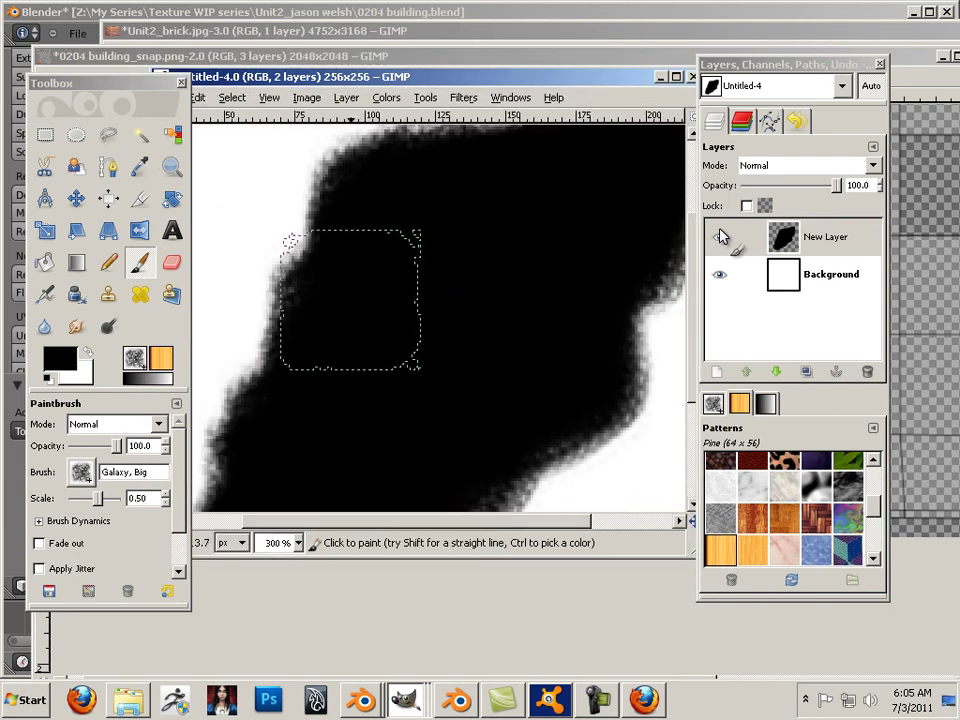
key(ctrl+shift+a)
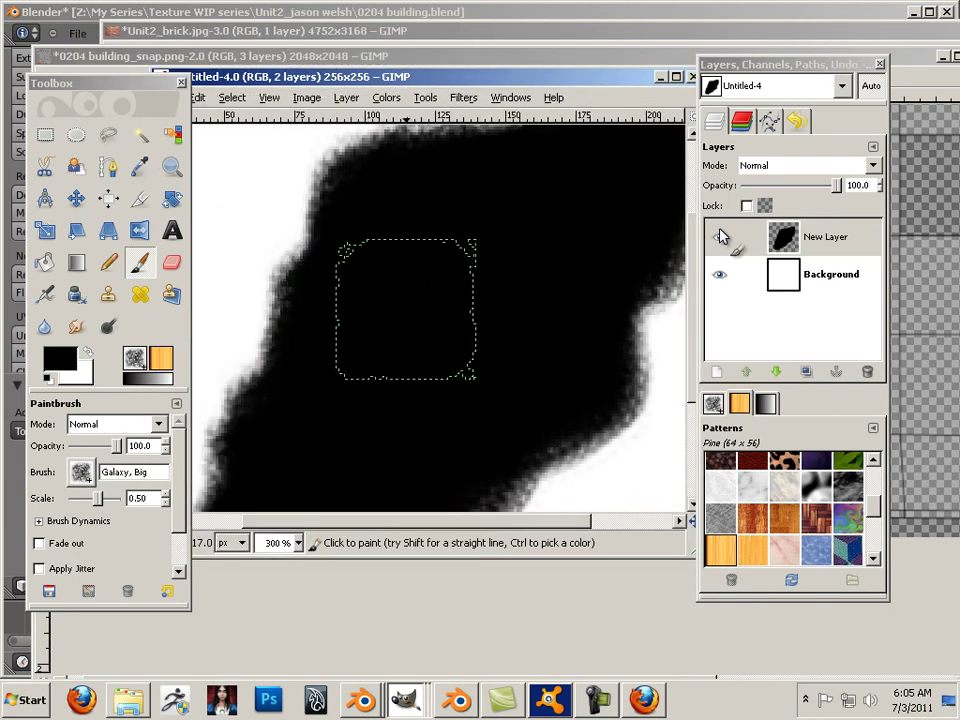
key(1)
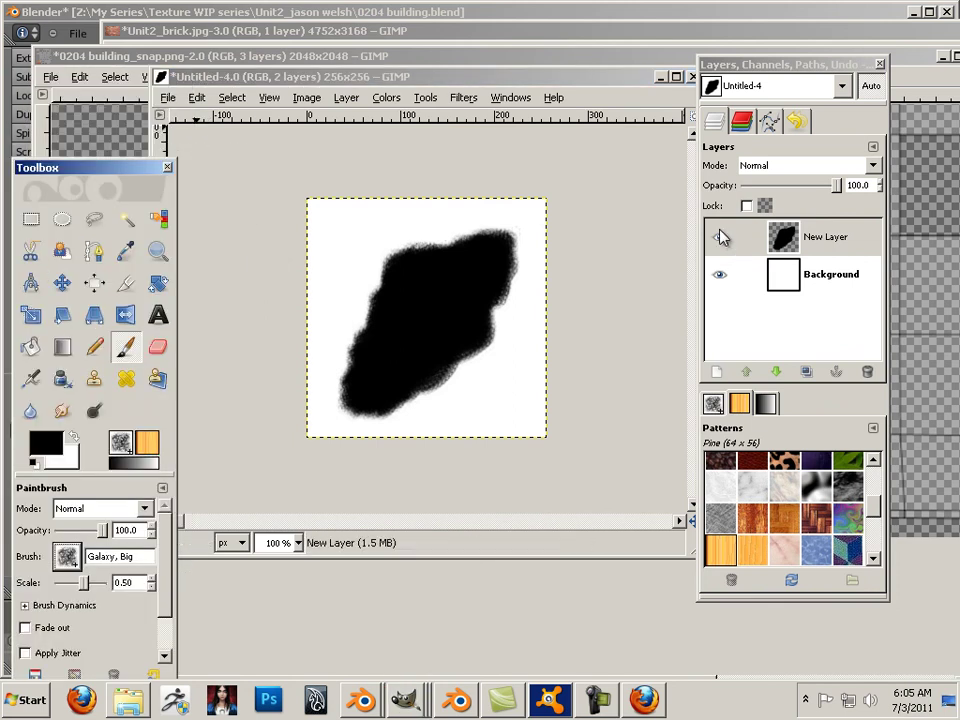
key(alt+e)
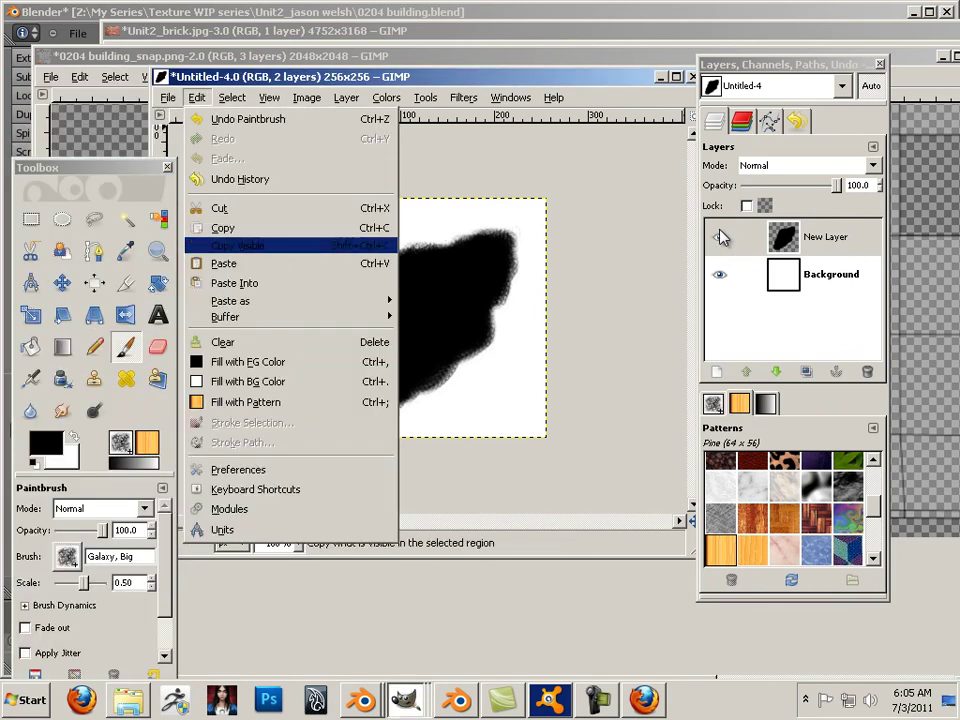
shift+click(721, 236)
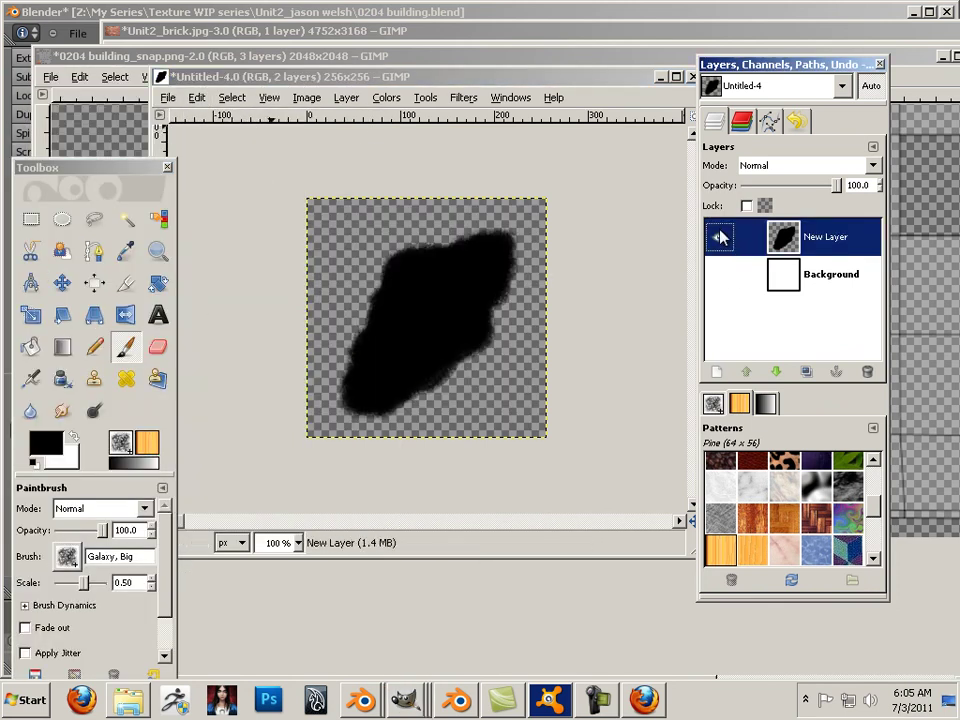
Copy the visible black patch on its transparent background to the clipboard with Copy Visible.
key(alt+e)
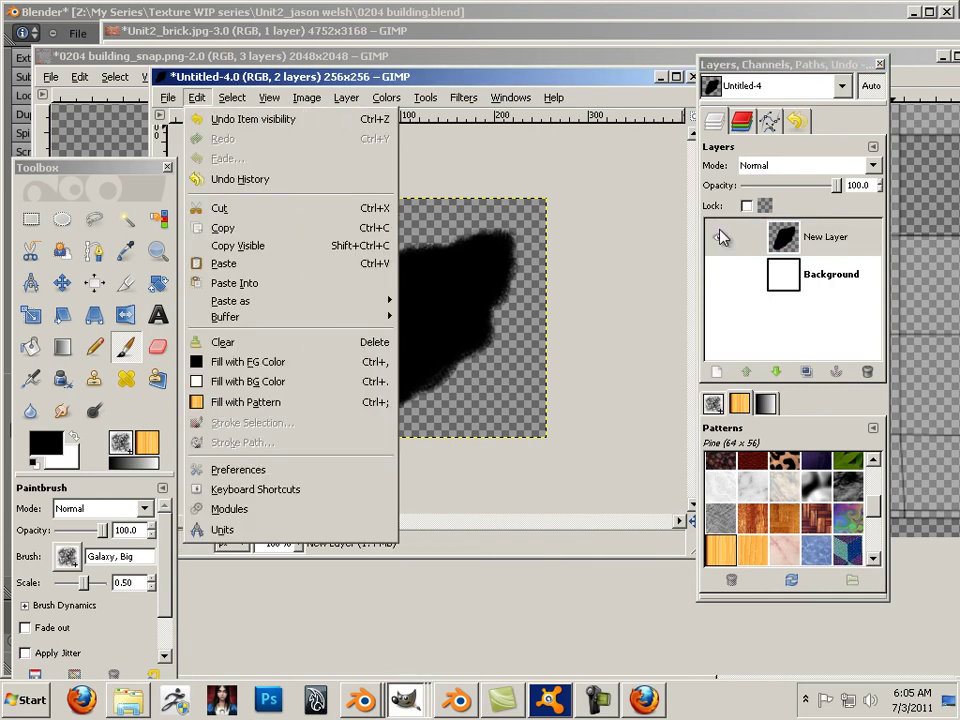
key(Down)
key(Down)
key(Down)
key(Down)
key(Down)
key(Down)
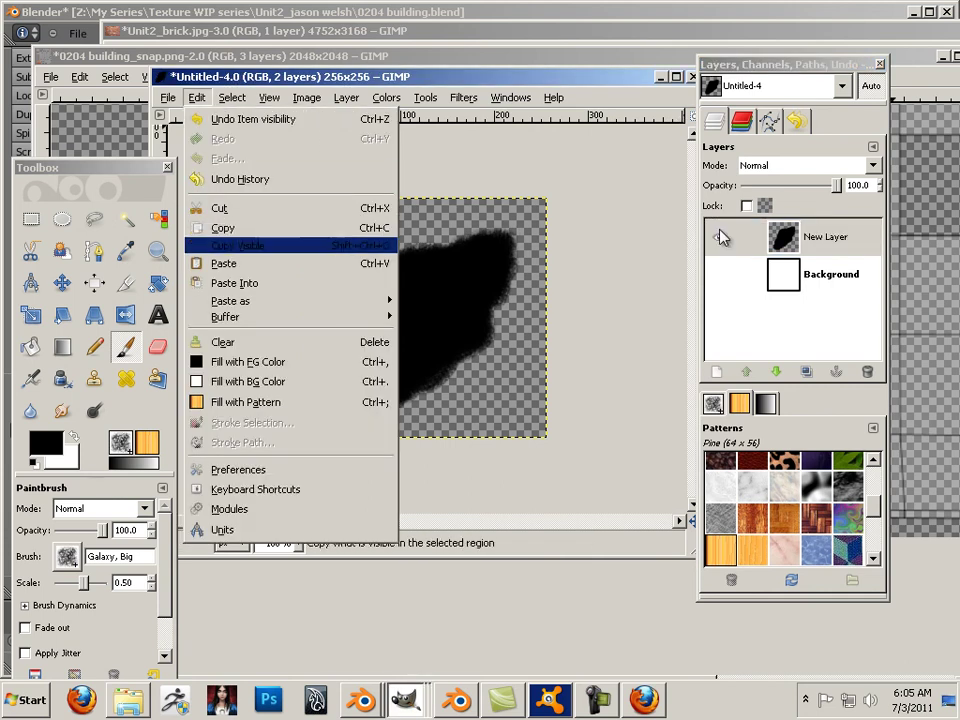
key(Return)
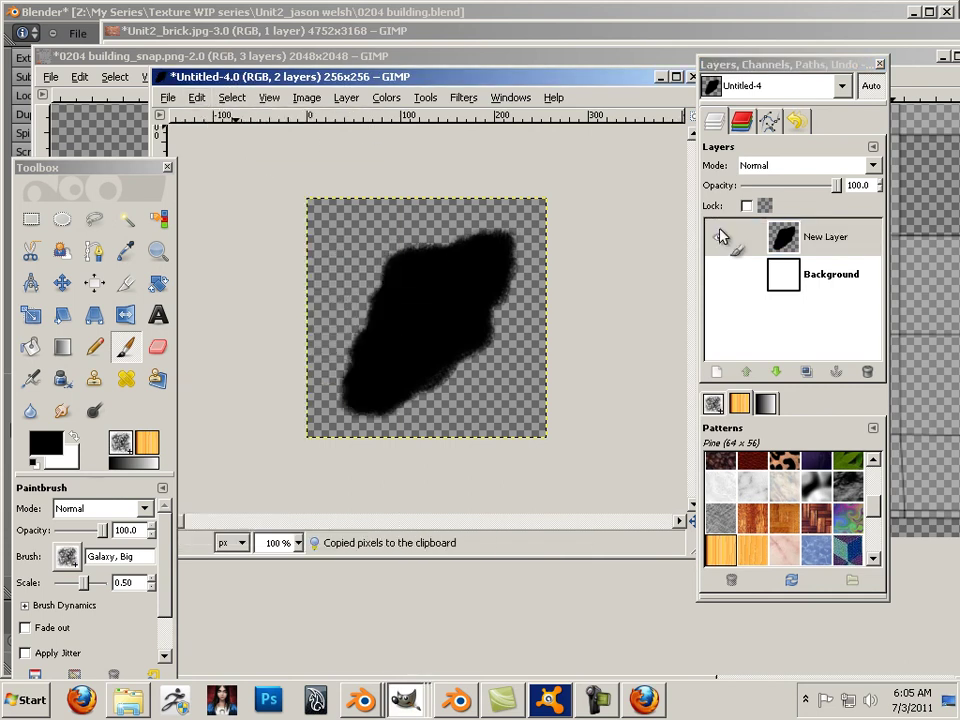
Paste the copied patch as a new brush named chalk, keeping the file name mybrush and spacing 25.0.
key(alt+e)
key(Down)
key(Down)
key(Down)
key(Down)
key(Down)
key(Down)
key(Down)
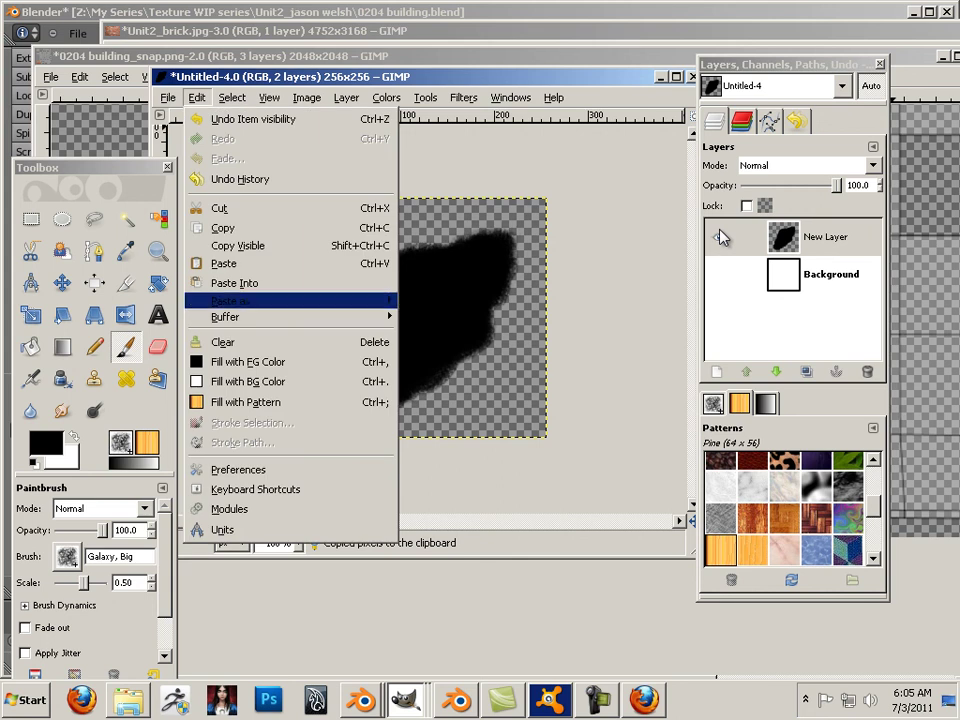
key(Right)
key(Down)
key(Down)
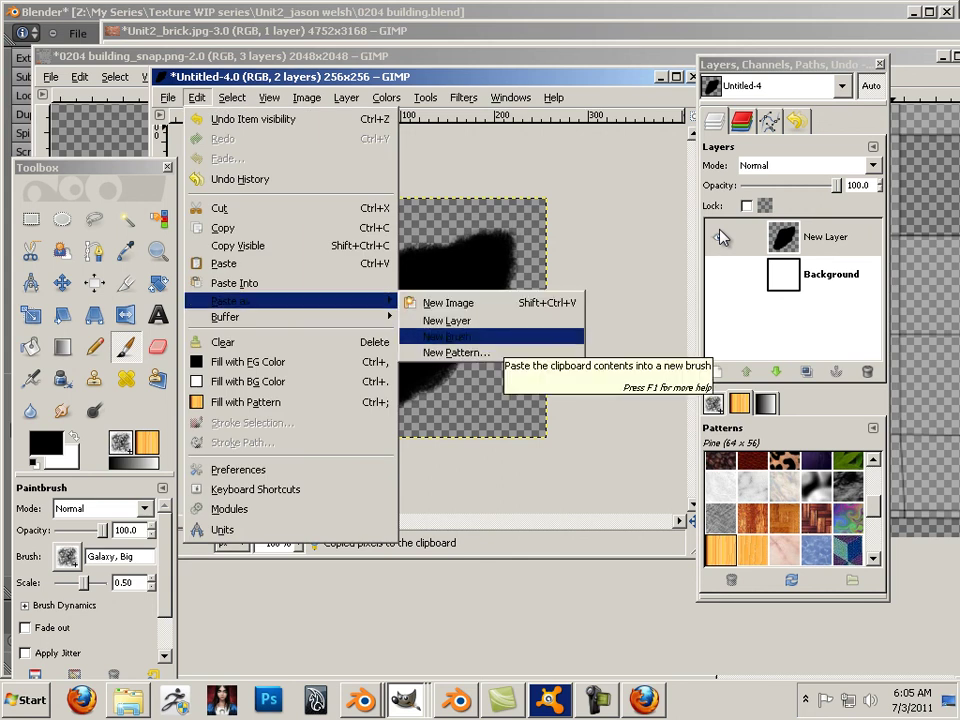
key(Return)
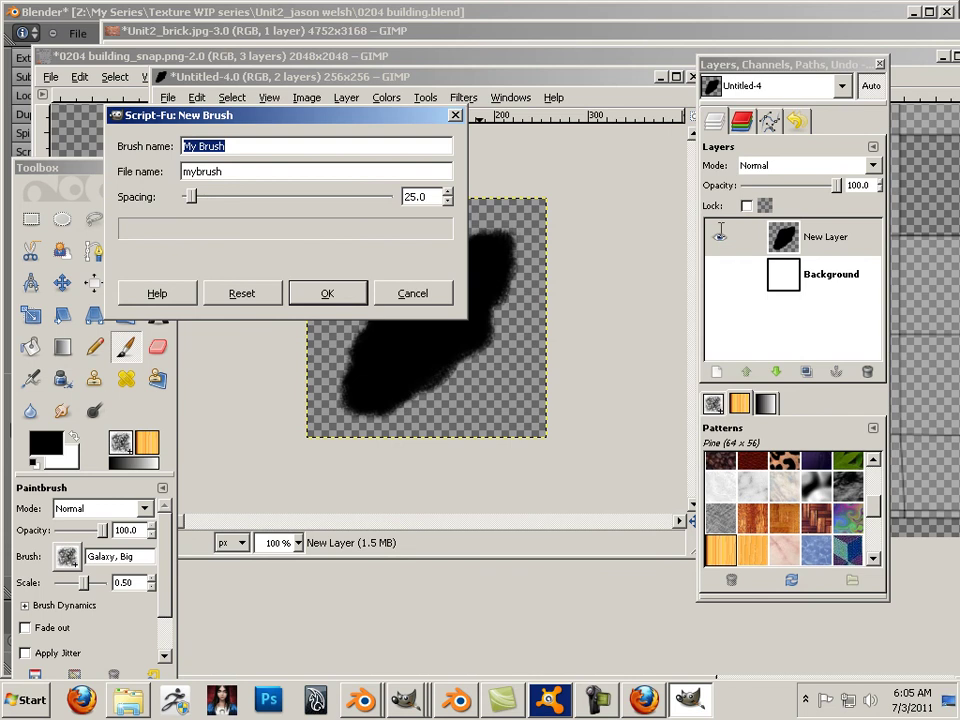
text(chalk)
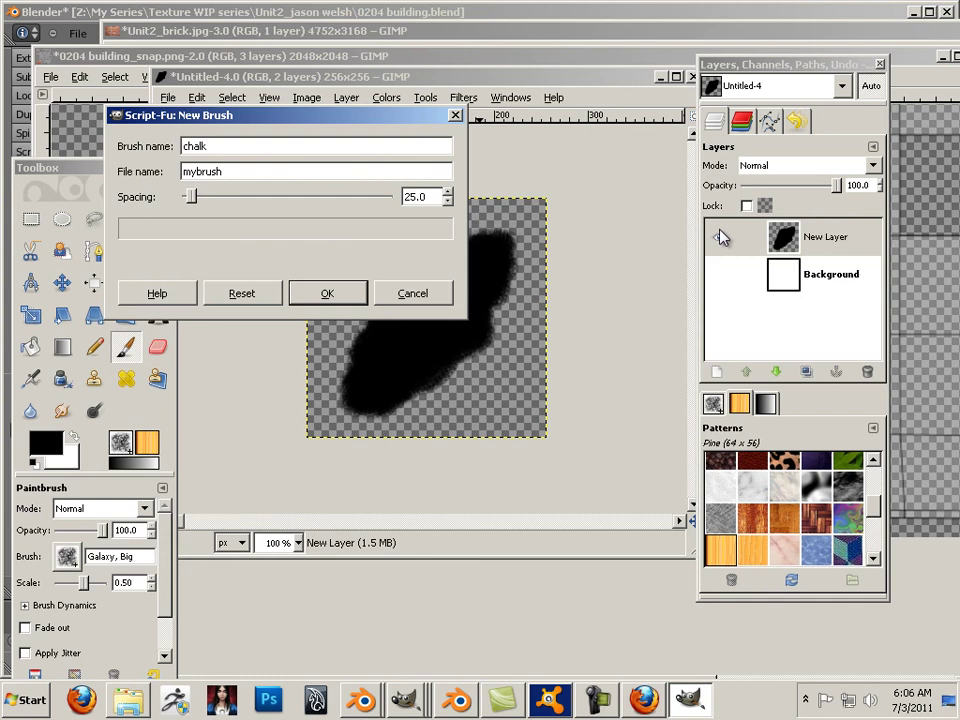
key(Return)
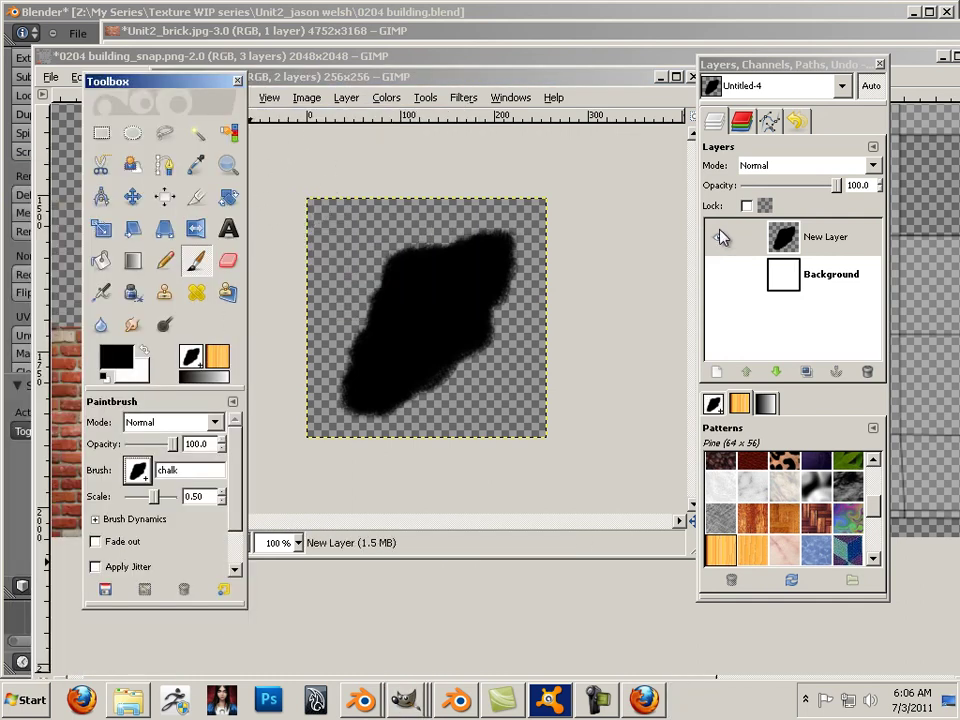
Close the untitled 256x256 brush image without saving its changes.
drag(192, 81, 122, 84)
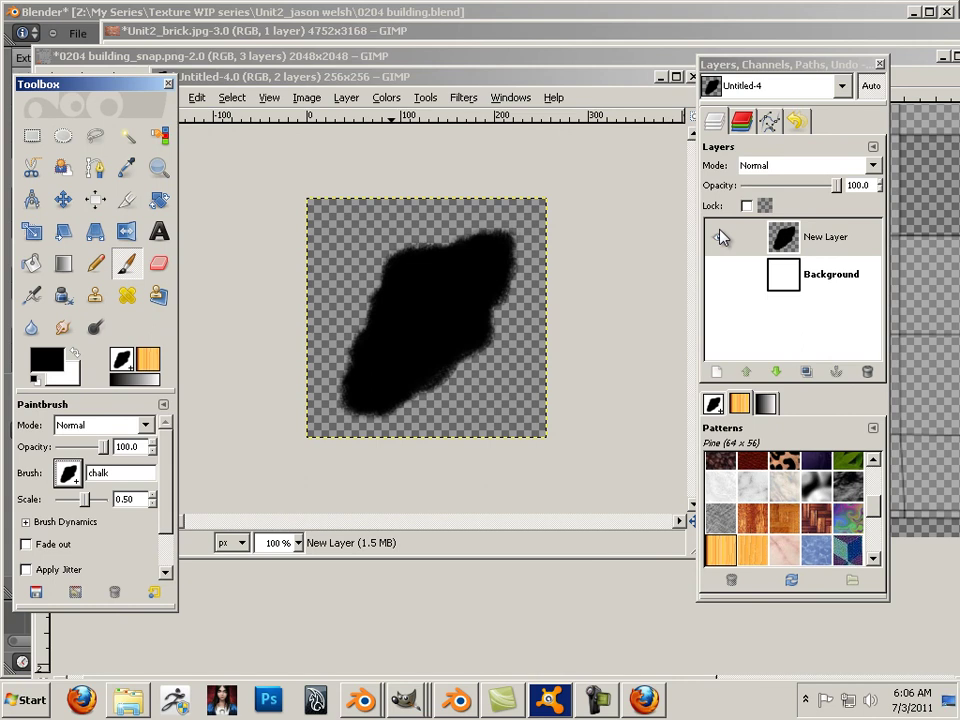
drag(391, 76, 328, 142)
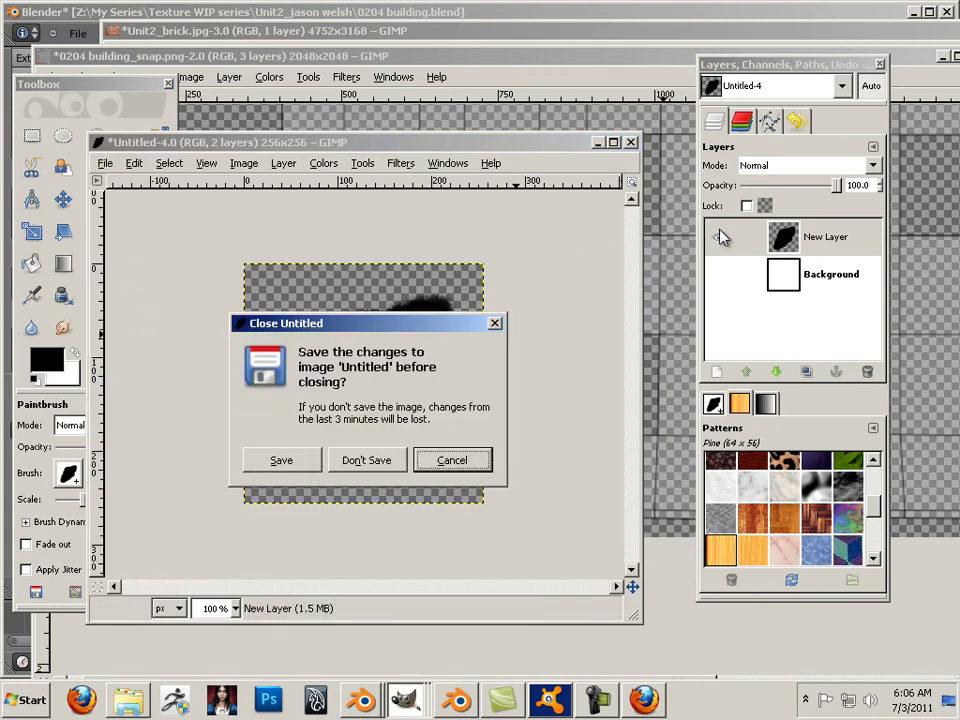
key(Left)
key(Return)
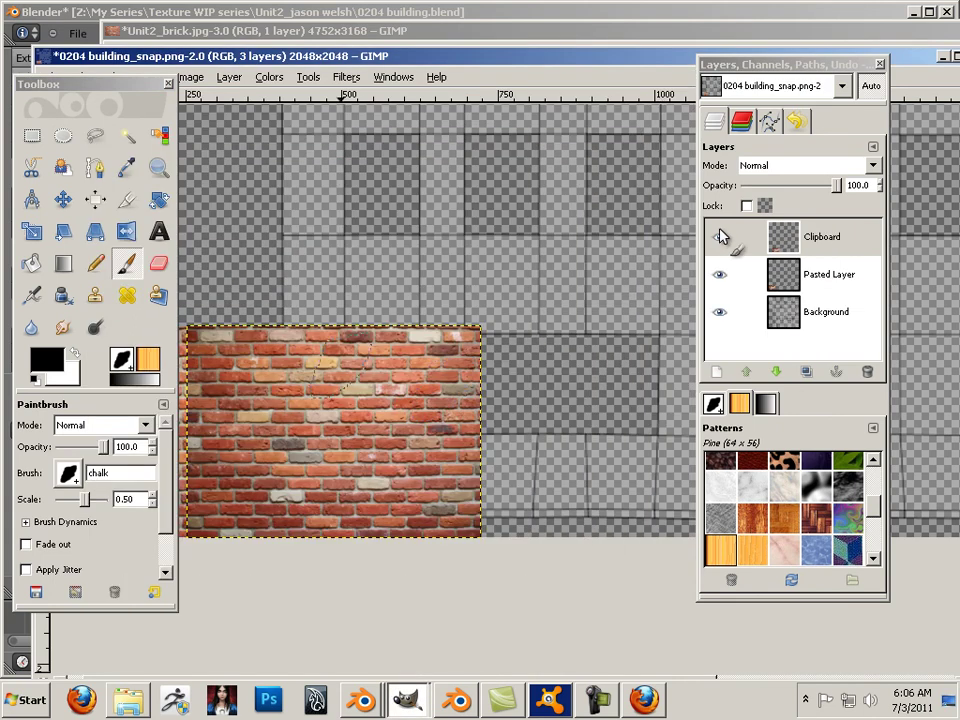
middle_drag(360, 338, 588, 320)
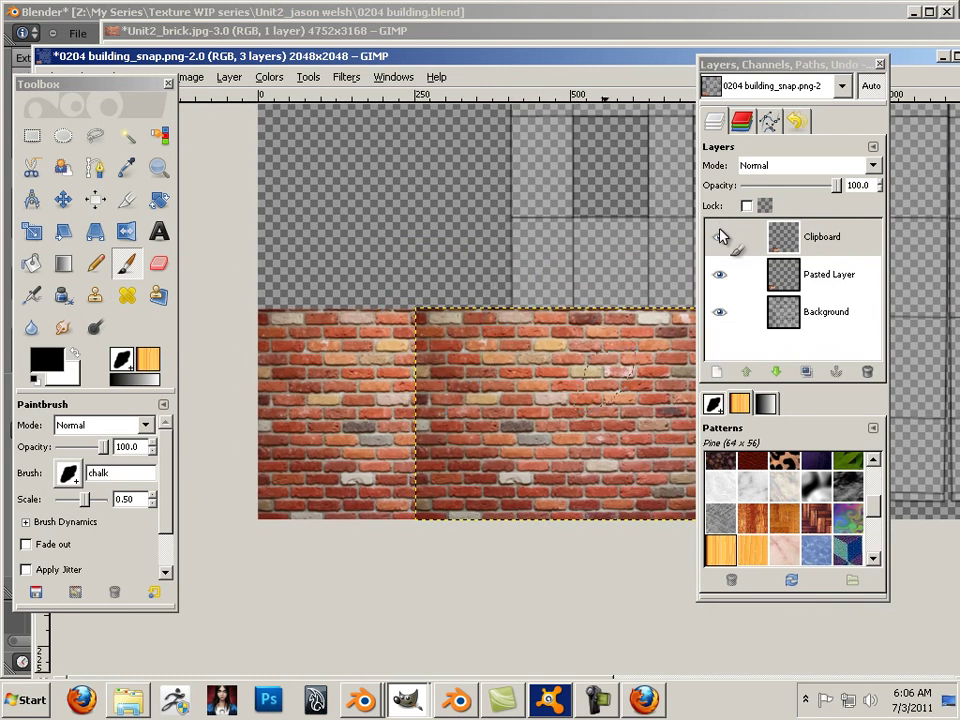
click(722, 236)
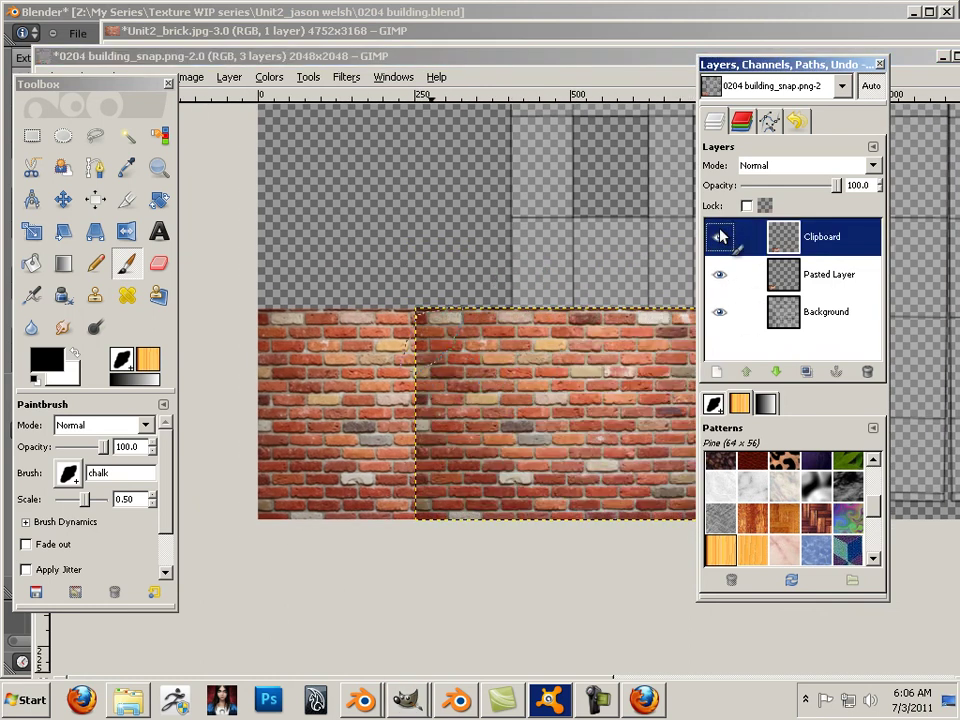
mouse_move(414, 315)
mouse_down()
mouse_move(447, 348)
mouse_move(452, 378)
mouse_up()
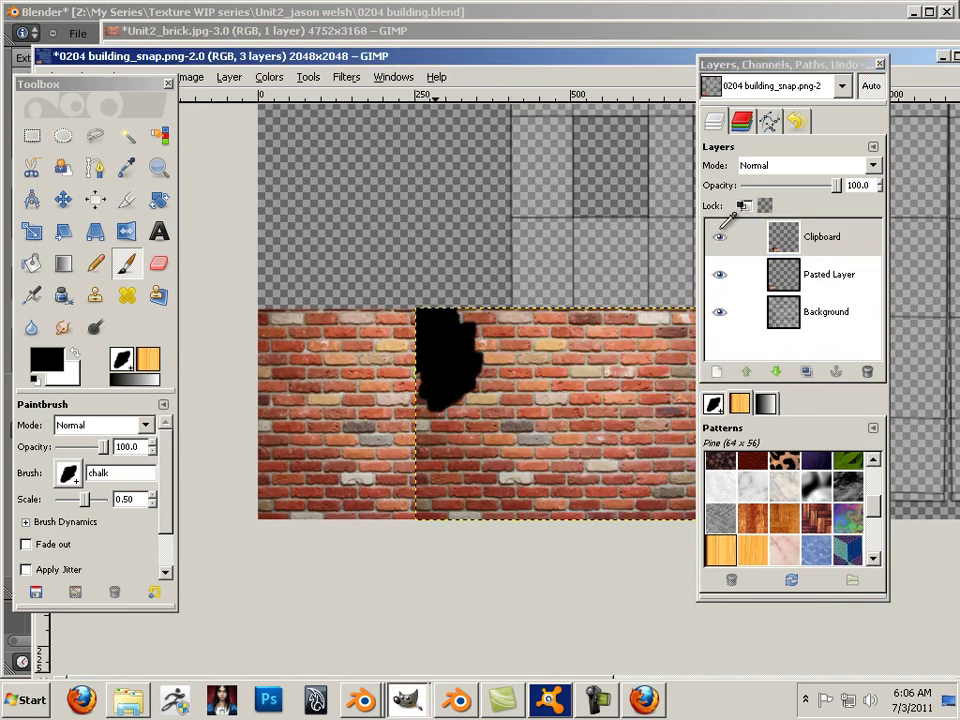
click(720, 236)
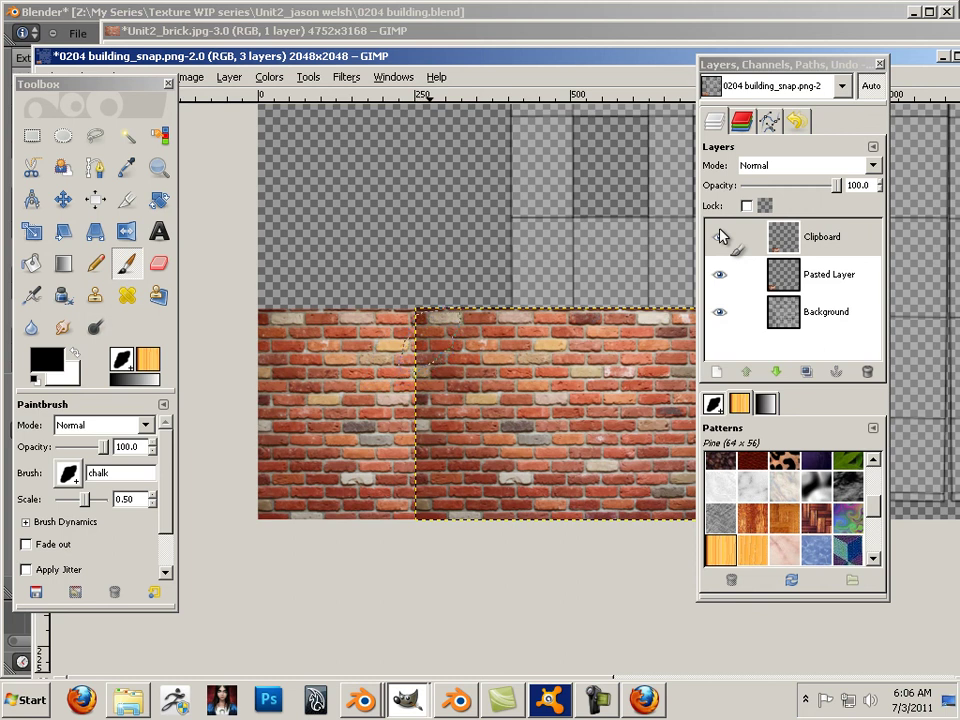
click(720, 236)
click(720, 236)
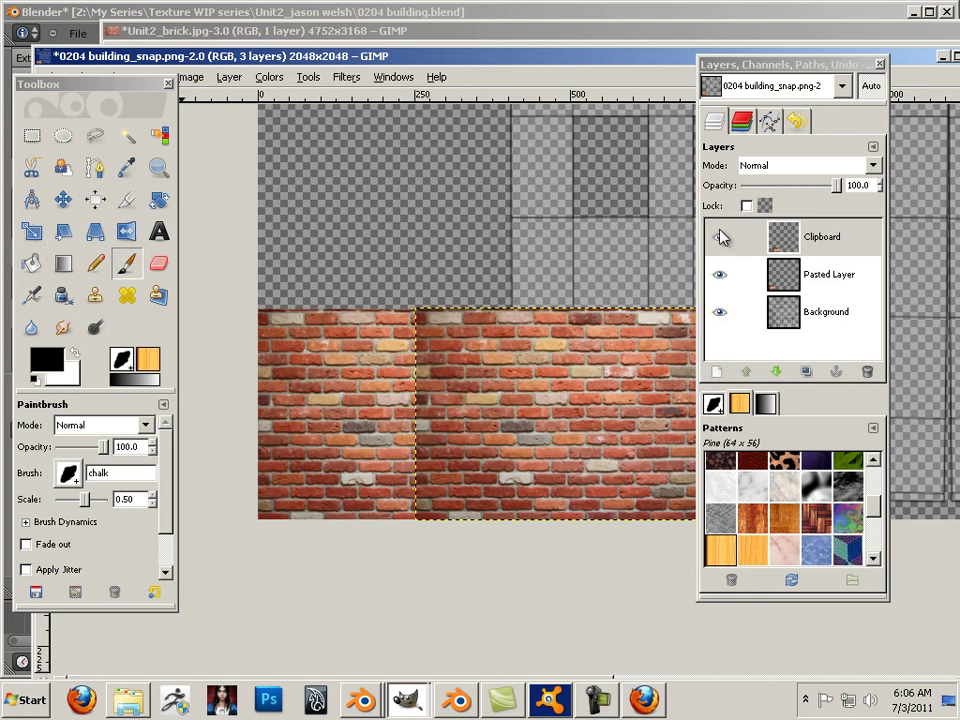
Erase the left edge of the Clipboard brick layer with the chalk brush at scale 1.00 to soften the seam.
key(shift+e)
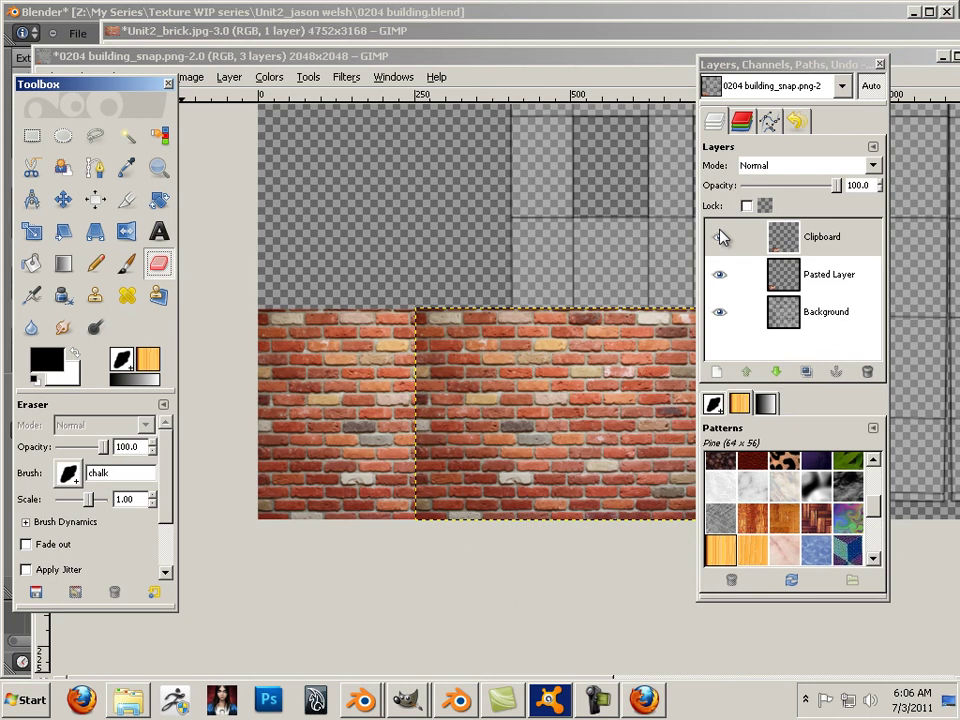
mouse_move(422, 327)
mouse_down()
mouse_move(440, 450)
mouse_move(434, 520)
mouse_up()
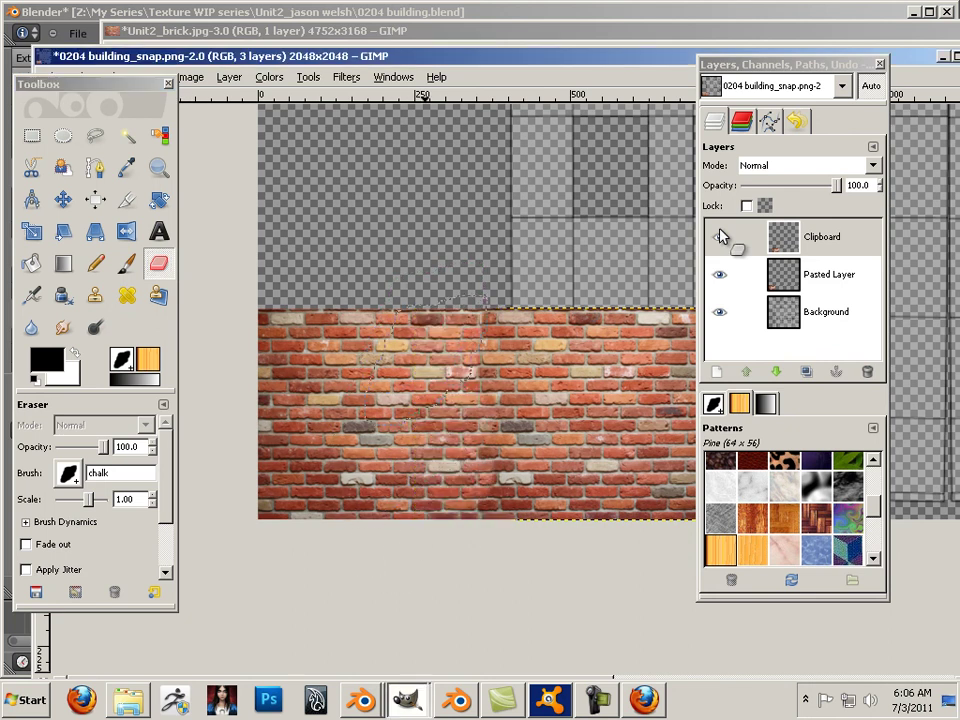
click(720, 236)
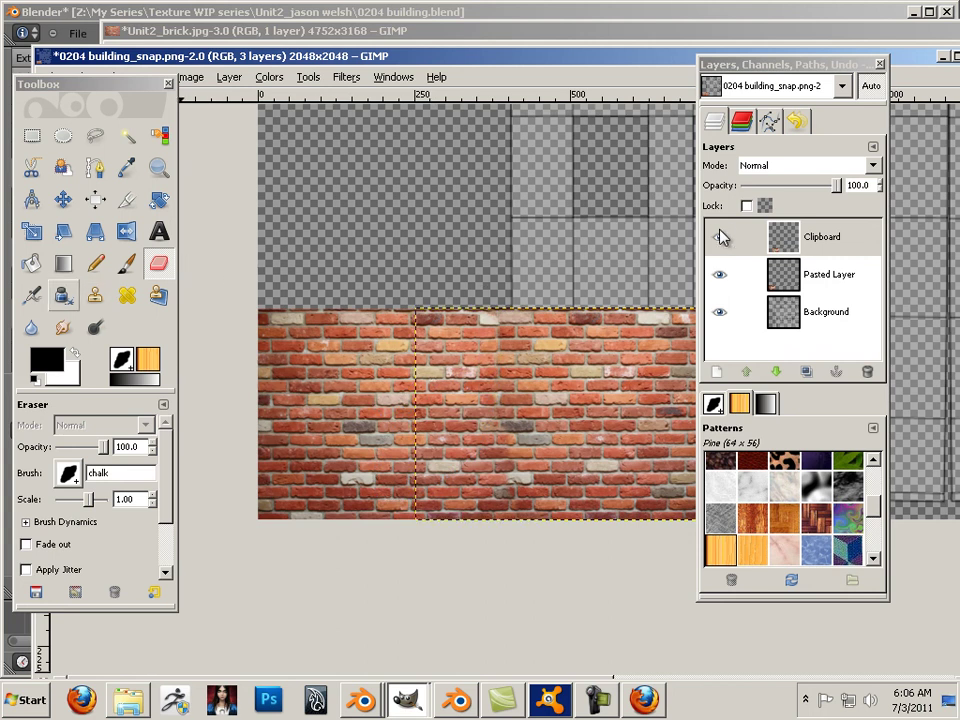
Shift the Clipboard layer slightly left and nudge it until its brick rows line up with the Pasted Layer beneath.
key(m)
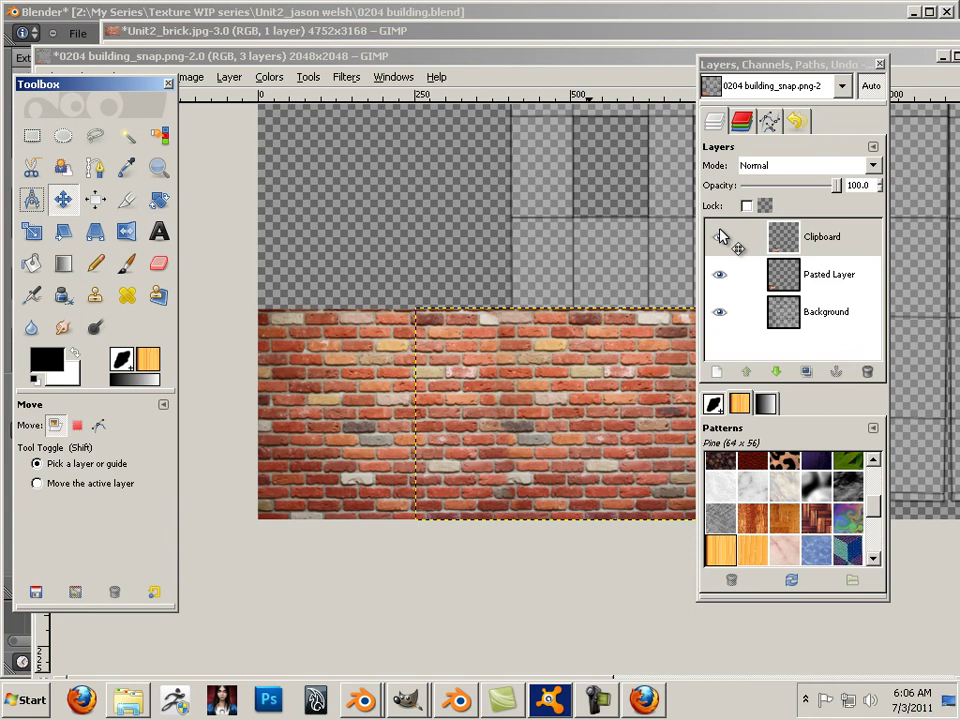
mouse_move(589, 420)
mouse_down()
mouse_move(532, 410)
mouse_move(588, 423)
mouse_move(571, 423)
mouse_up()
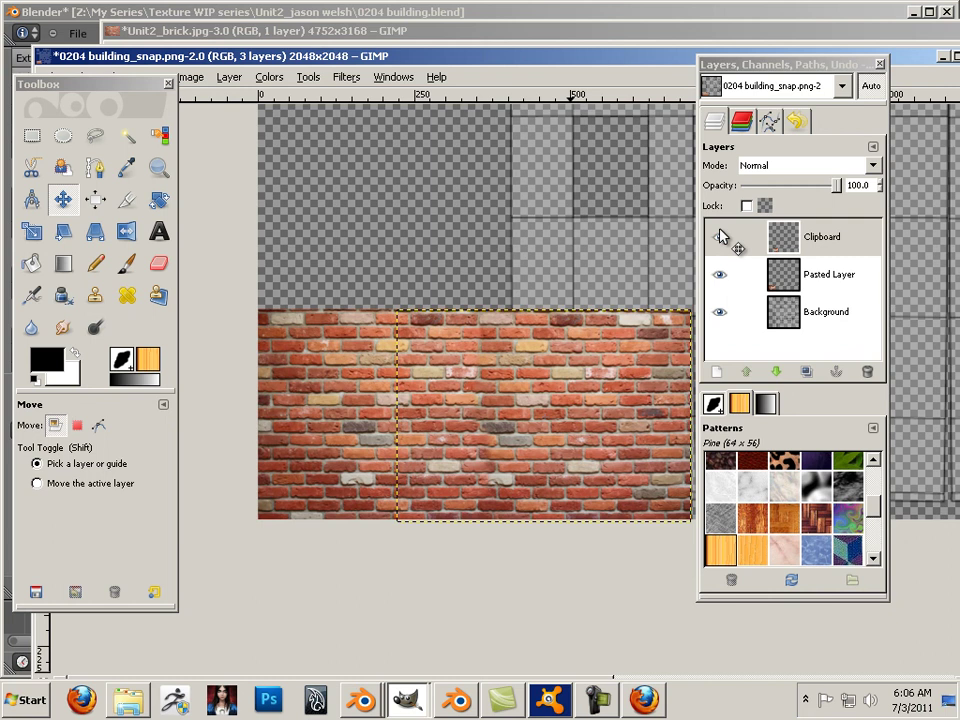
drag(534, 423, 536, 421)
key(Down)
key(Down)
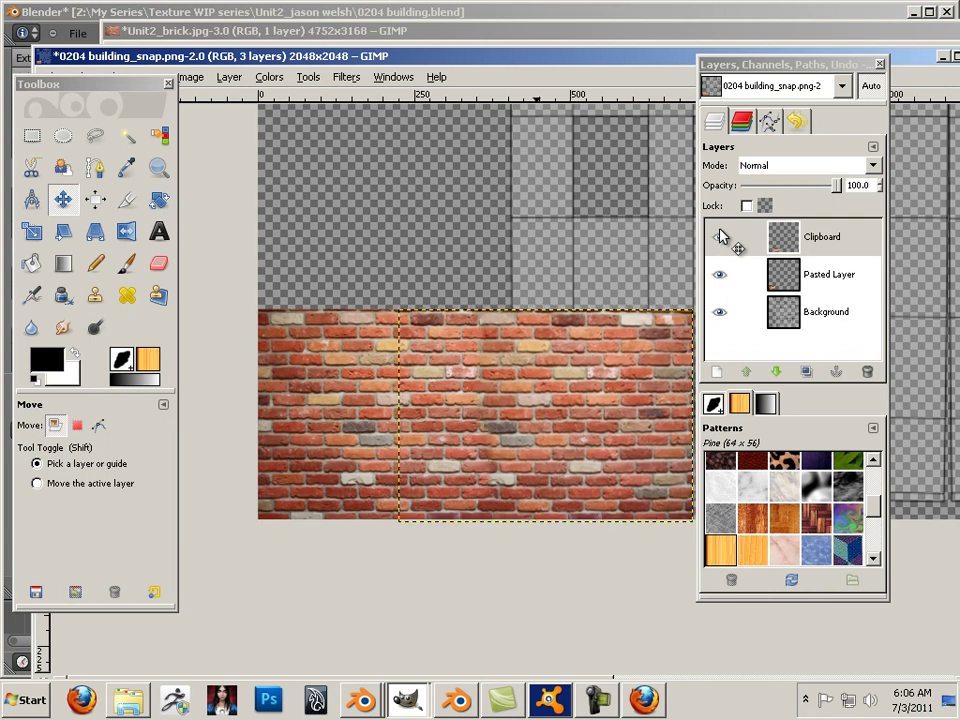
key(Up)
key(Up)
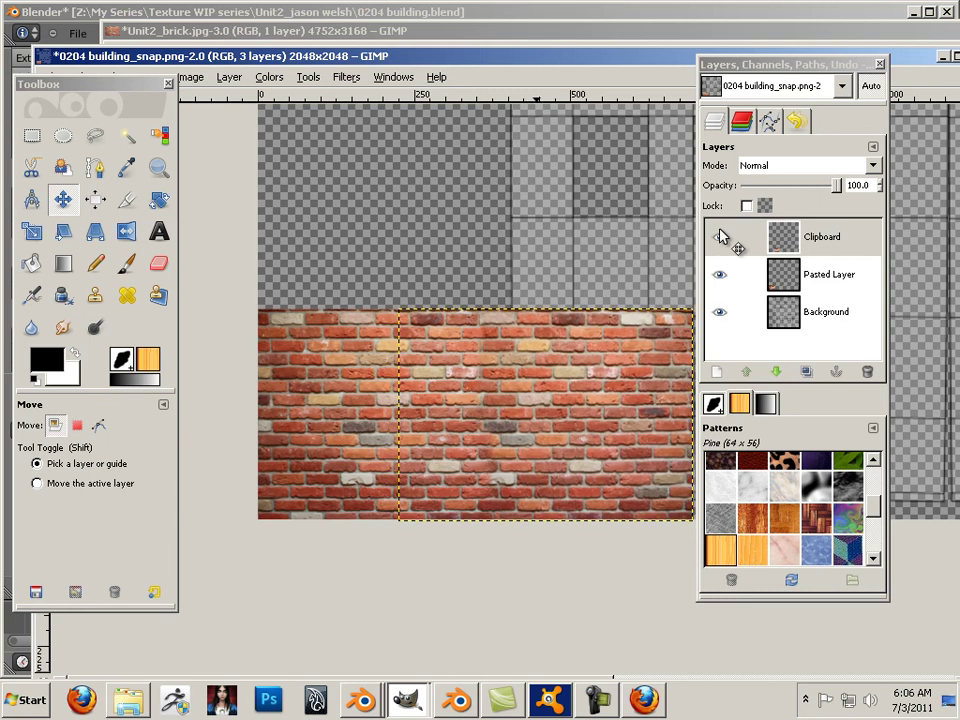
key(Left)
key(Left)
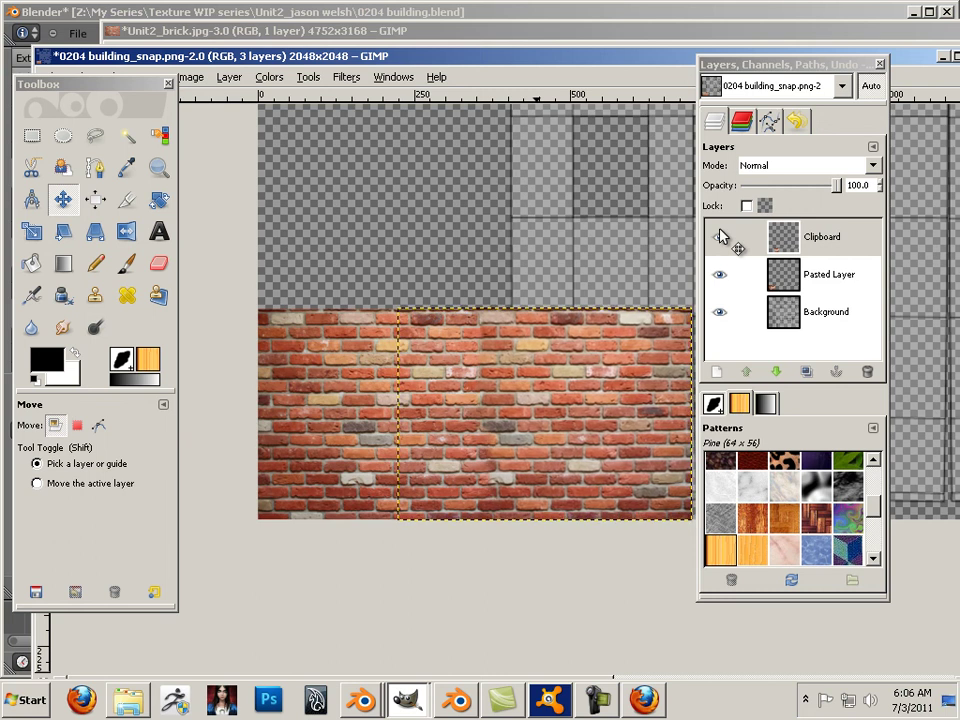
Copy the ragged-edged Clipboard brick layer to the clipboard, with the Toolbox moved off the canvas.
key(minus)
key(minus)
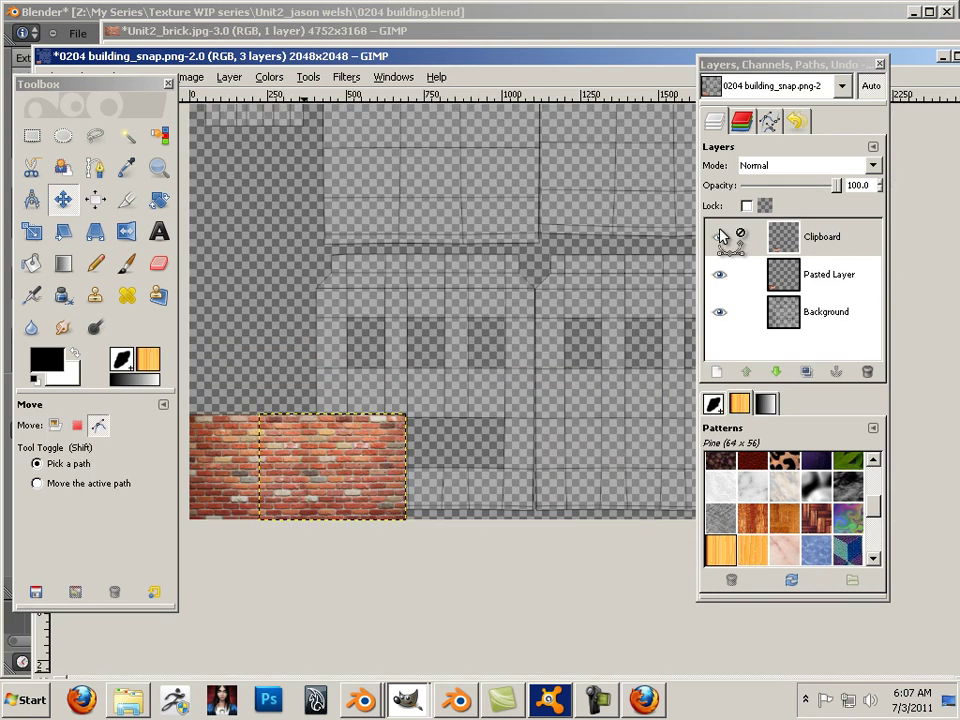
key(m)
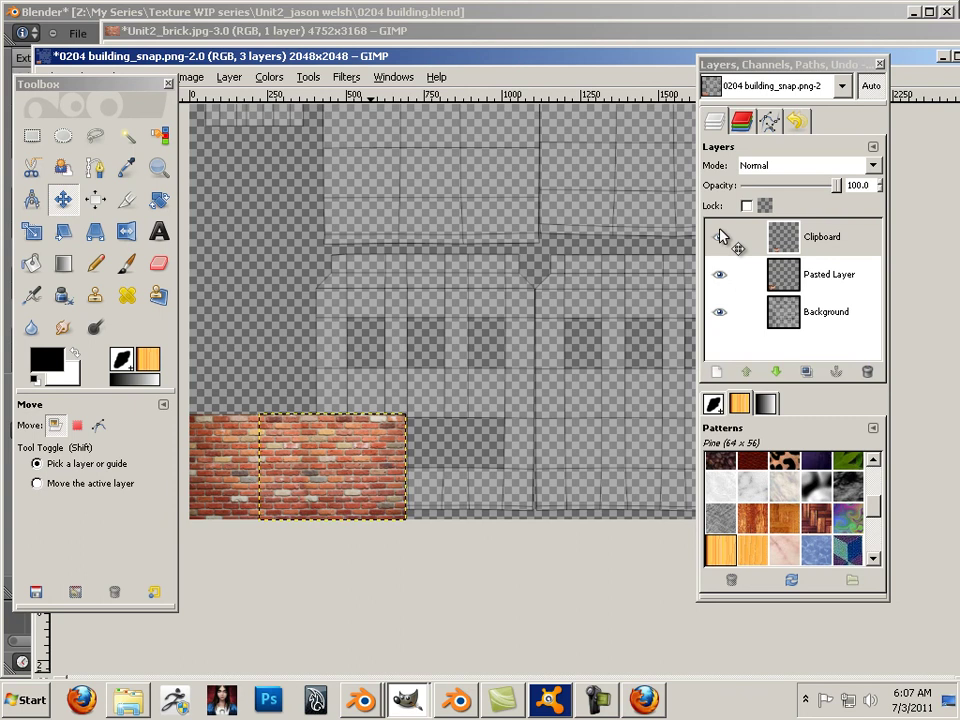
drag(92, 84, 40, 170)
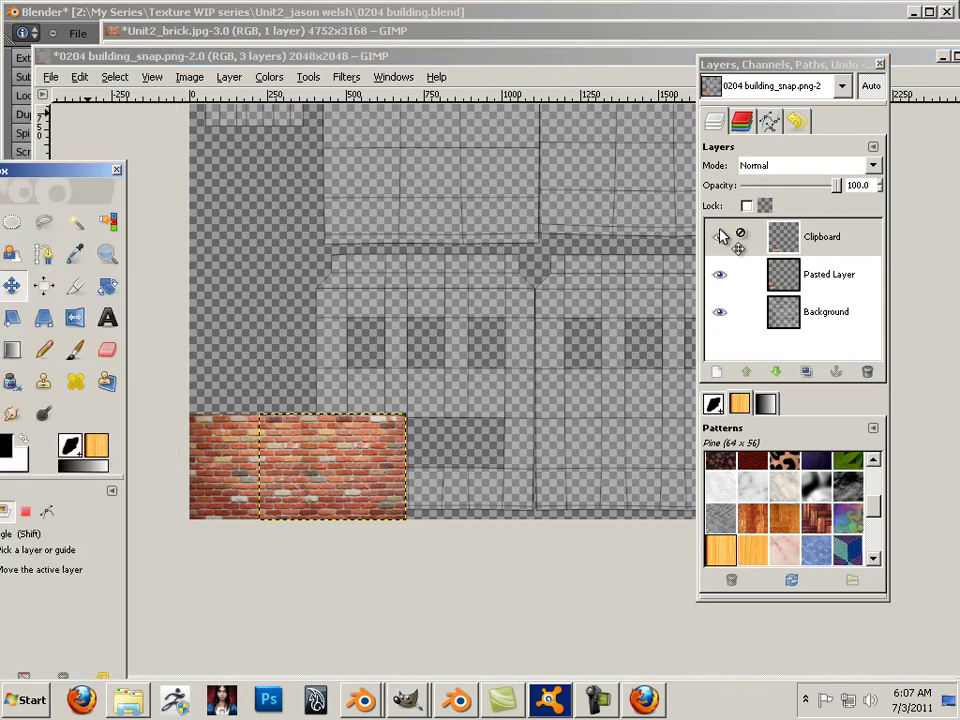
click(80, 77)
key(Up)
key(Up)
key(Up)
key(Up)
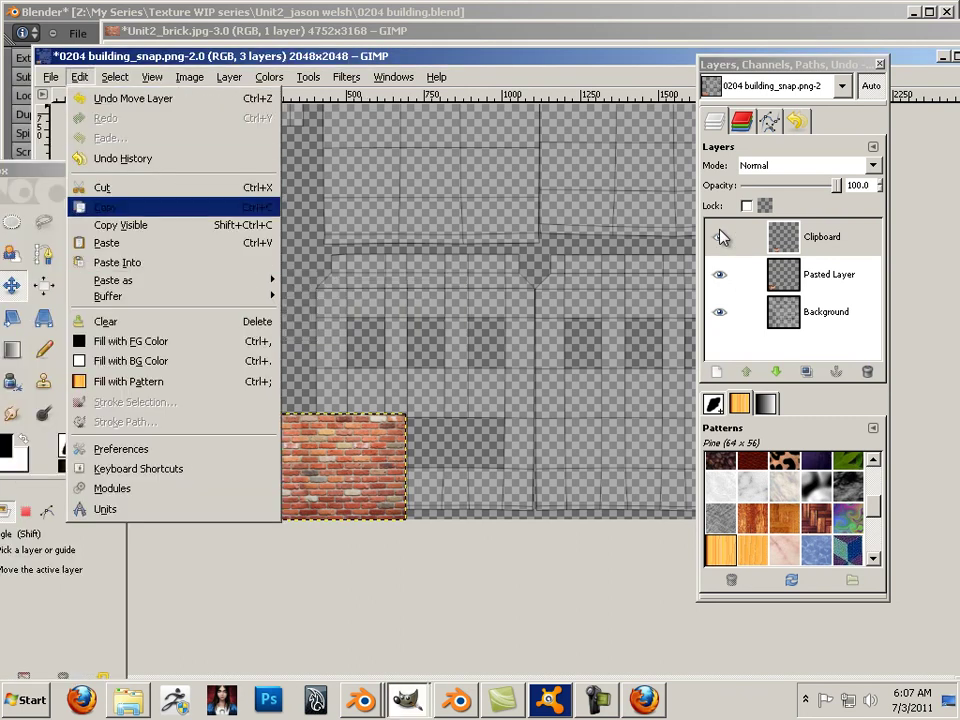
key(Return)
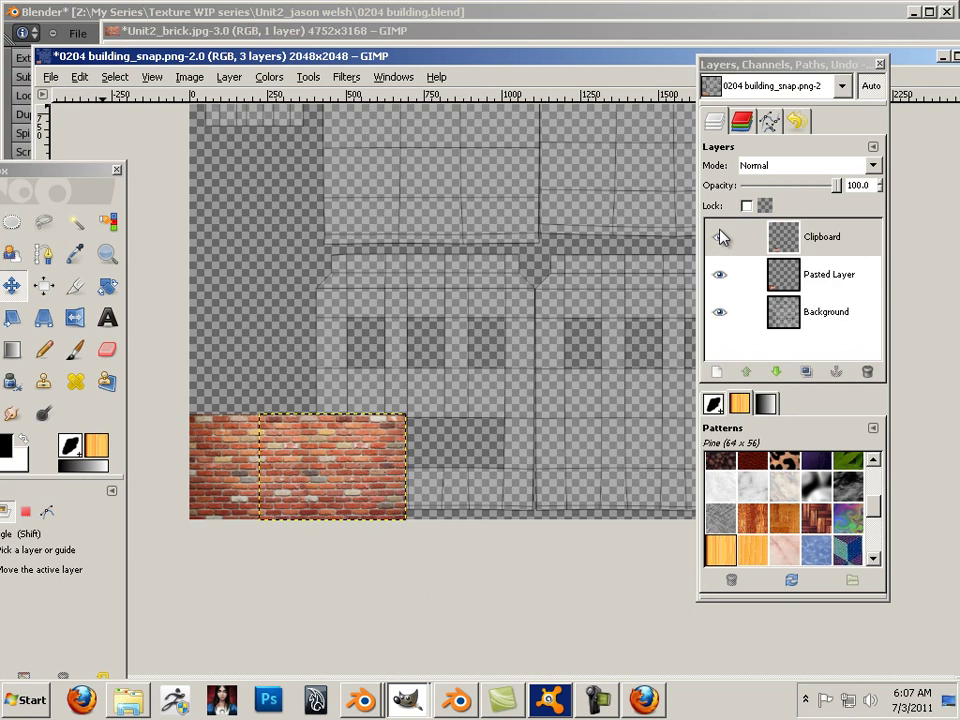
Paste the copied brick piece as a new layer.
key(alt+e)
key(Down)
key(Down)
key(Down)
key(Down)
key(Down)
key(Down)
key(Down)
key(Down)
key(Right)
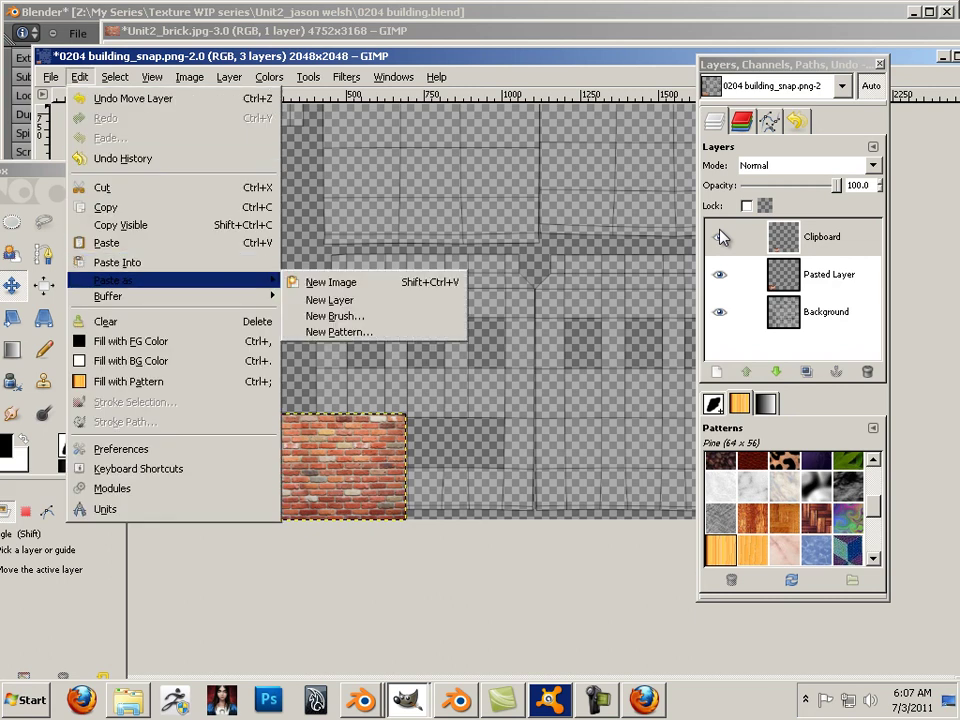
key(Down)
key(Return)
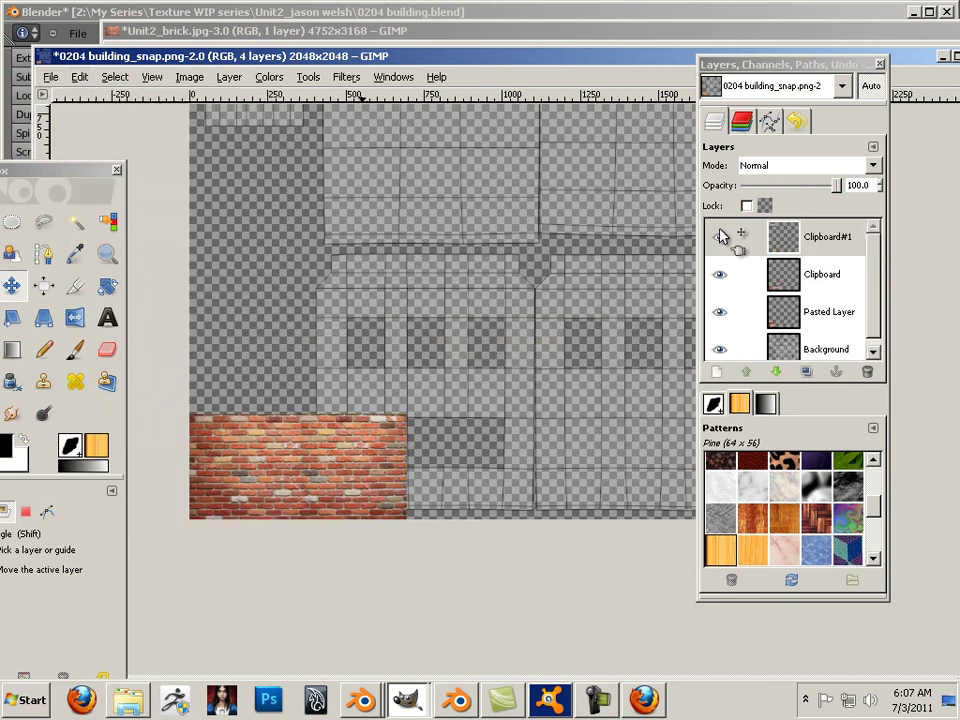
Move the new brick layer down to the right end of the bottom brick strip and align its rows with the strip.
ctrl+scroll(337, 188, down, 3)
ctrl+scroll(337, 188, up, 2)
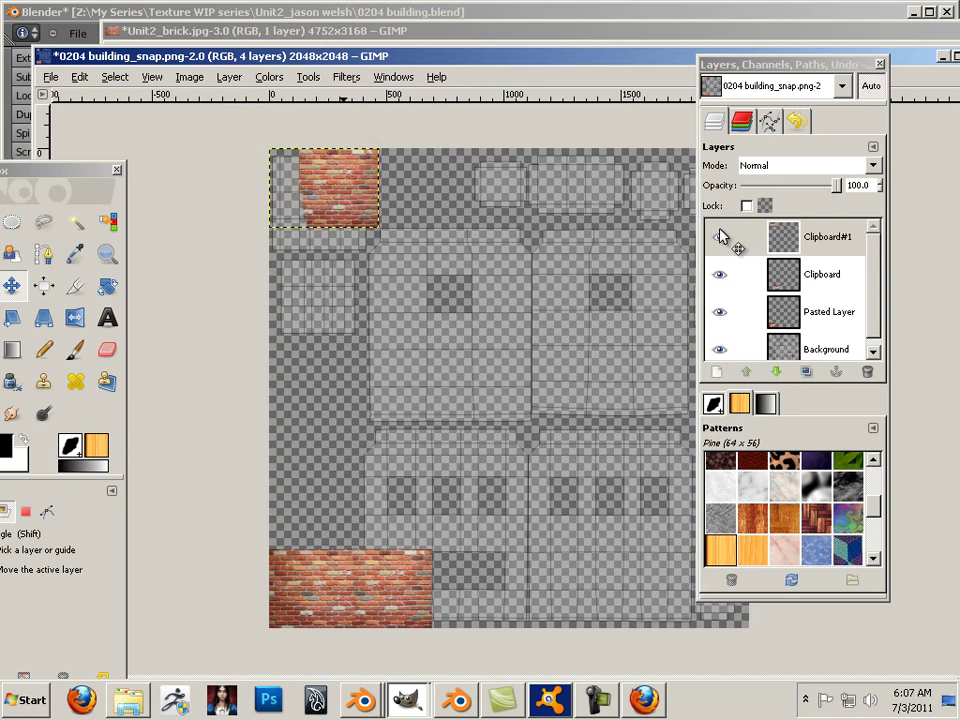
mouse_move(337, 188)
mouse_down()
mouse_move(460, 238)
mouse_move(485, 567)
mouse_move(460, 589)
mouse_move(436, 589)
mouse_up()
key(shift+Right)
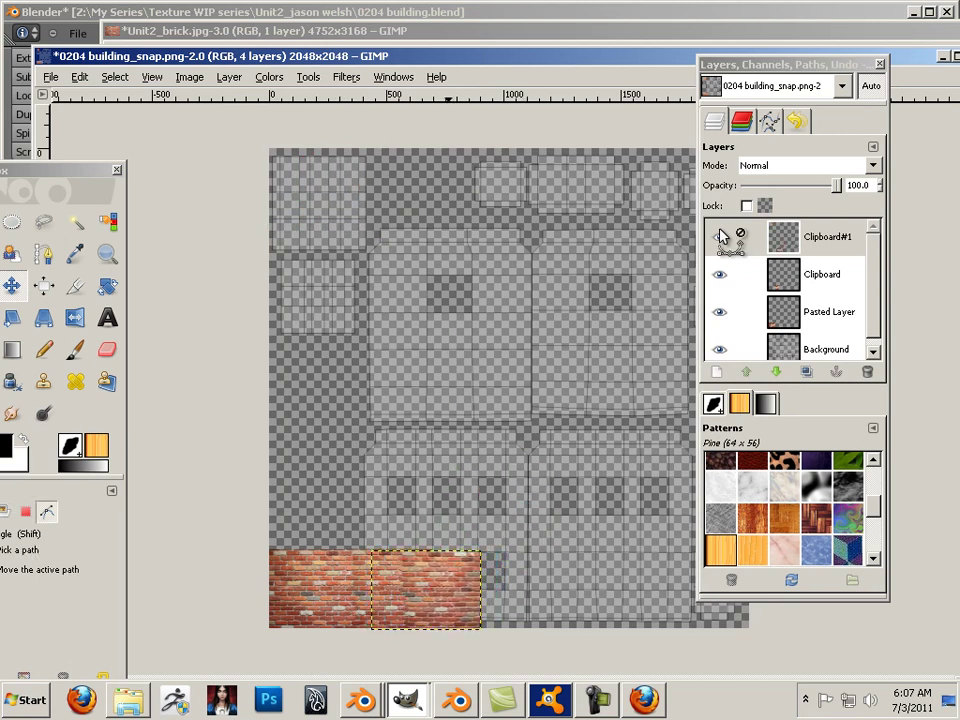
ctrl+scroll(449, 586, up, 3)
drag(399, 586, 420, 590)
key(shift+Left)
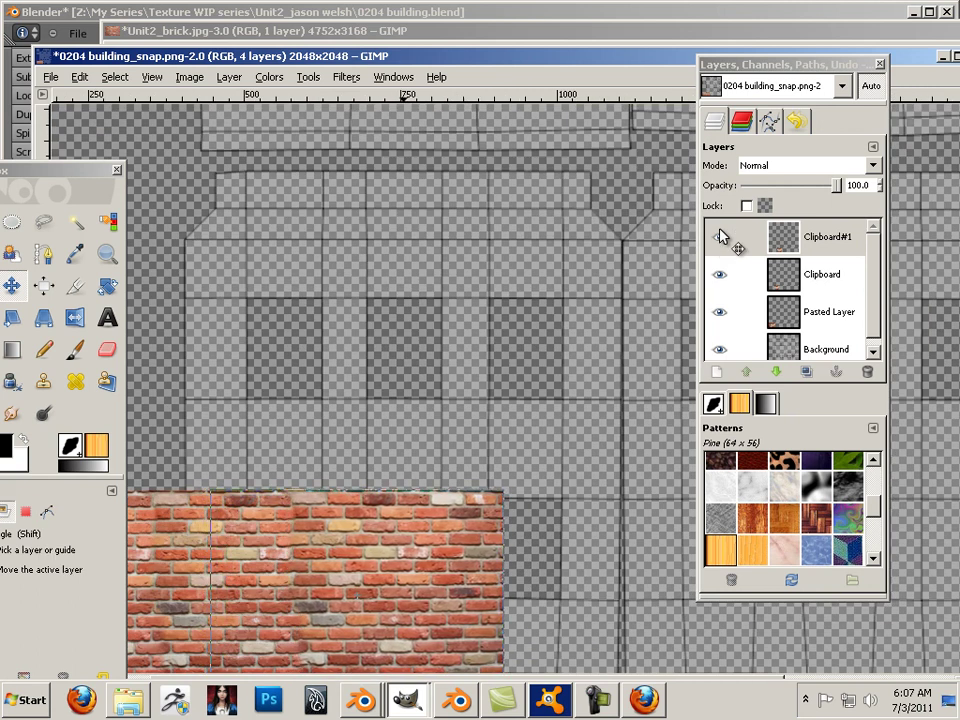
Paste the same brick piece as another new layer to continue the strip.
key(minus)
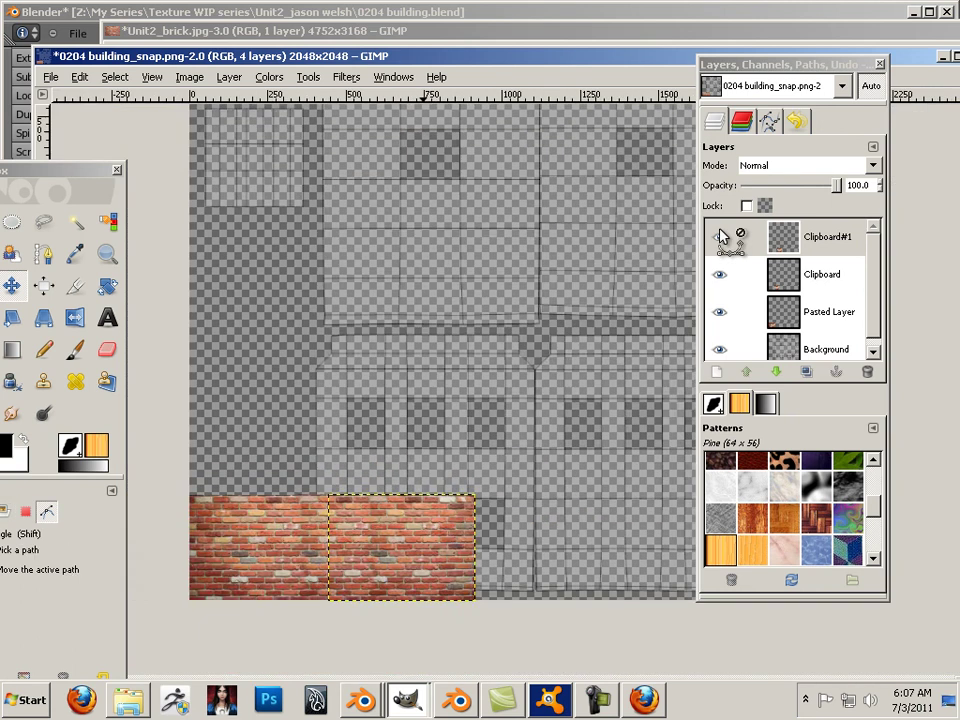
key(minus)
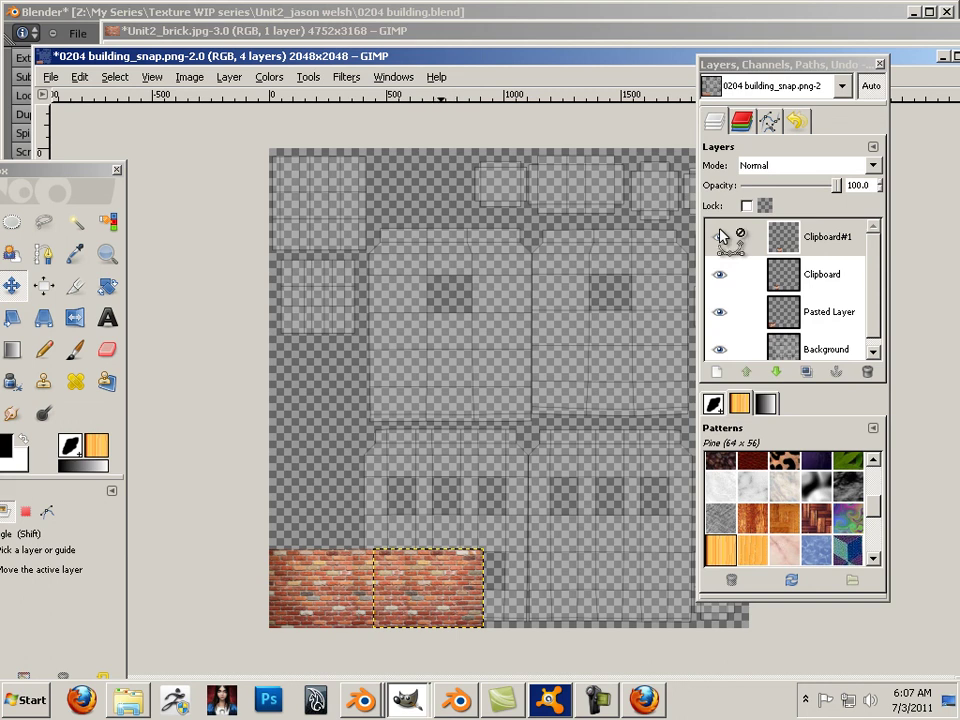
key(ctrl)
click(80, 77)
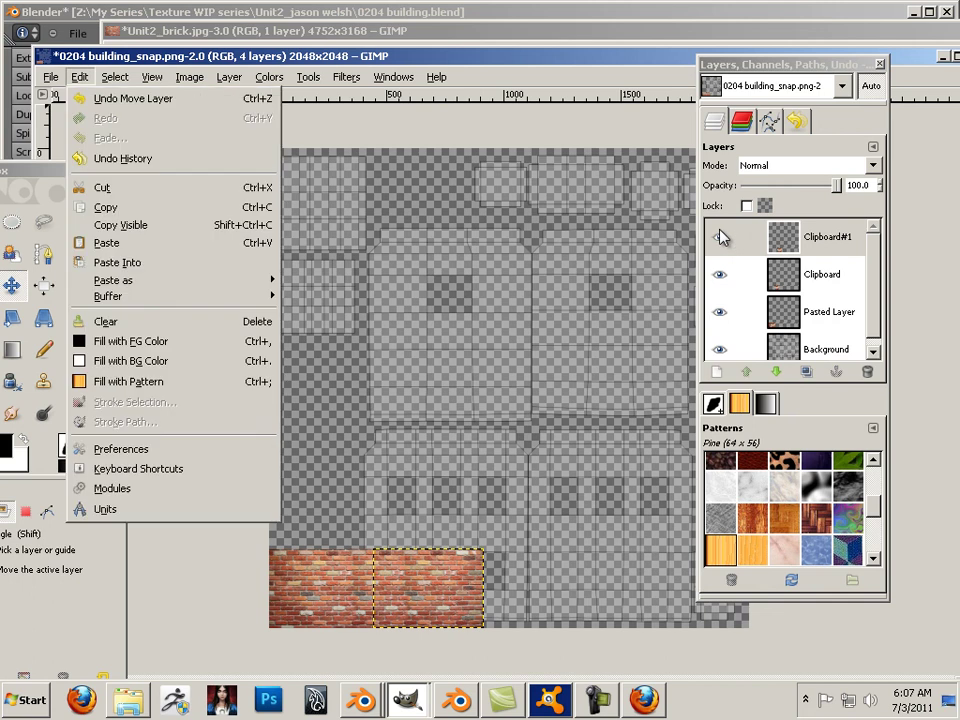
key(Down)
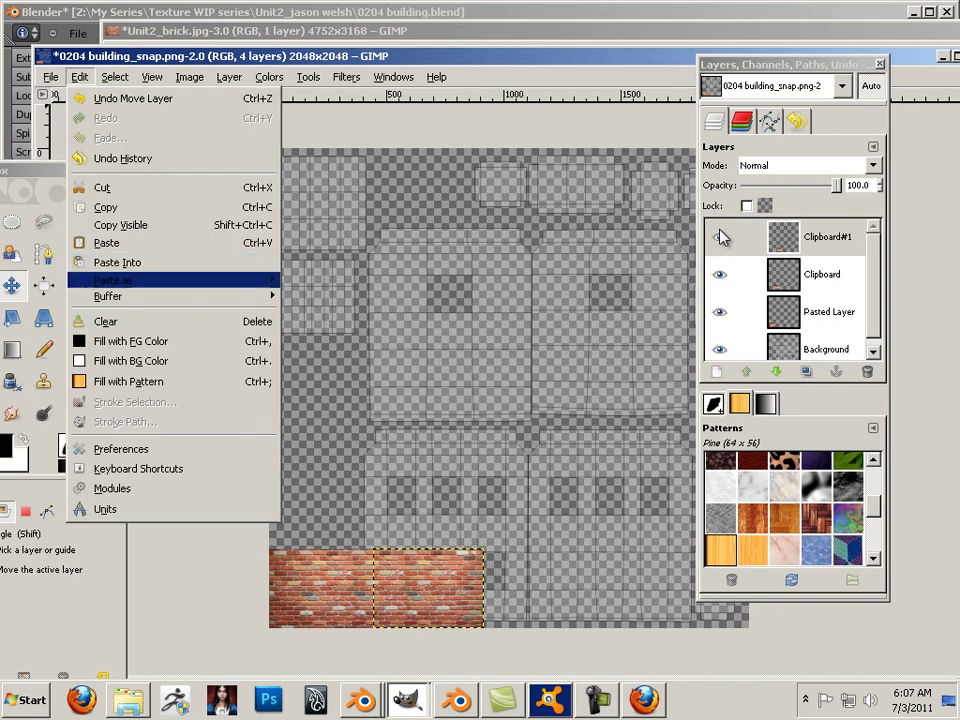
key(Right)
key(Down)
key(Return)
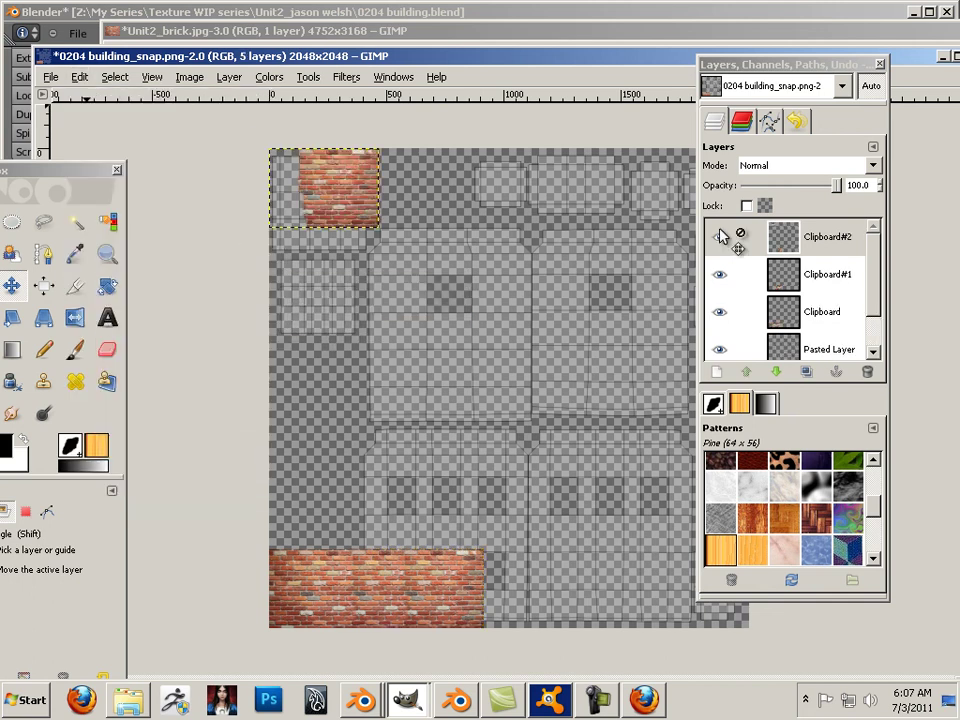
Move the Clipboard#2 layer to the strip's right end, overlapping the previous piece, and nudge it up so the brick rows match.
mouse_move(337, 190)
mouse_down()
mouse_move(518, 447)
mouse_move(510, 588)
mouse_up()
key(plus)
key(plus)
key(plus)
key(plus)
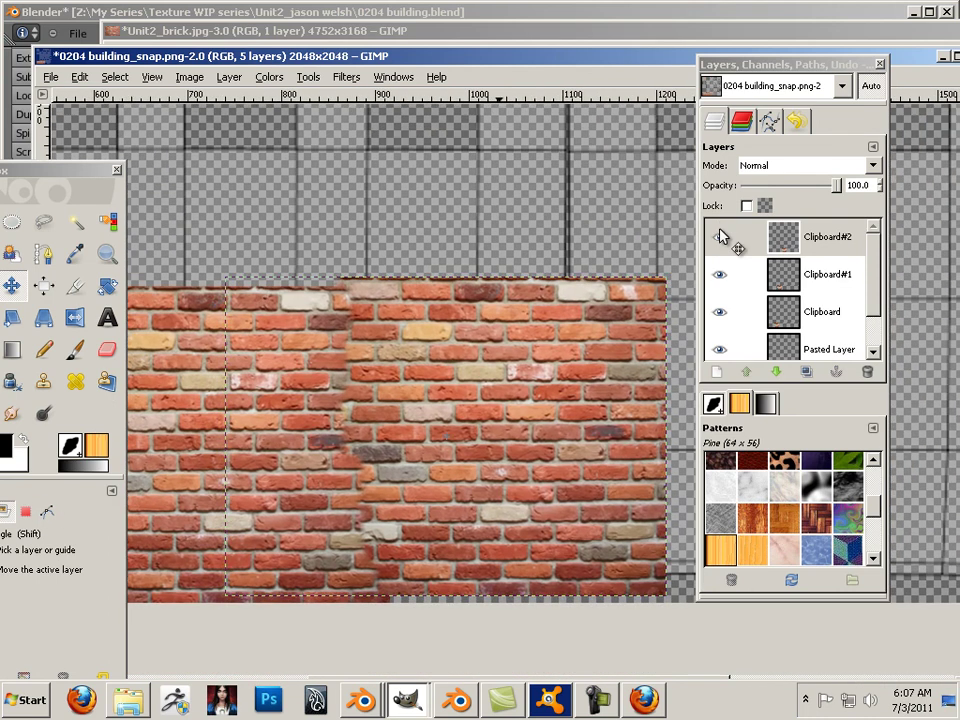
drag(498, 430, 489, 439)
key(Up)
key(Up)
key(Up)
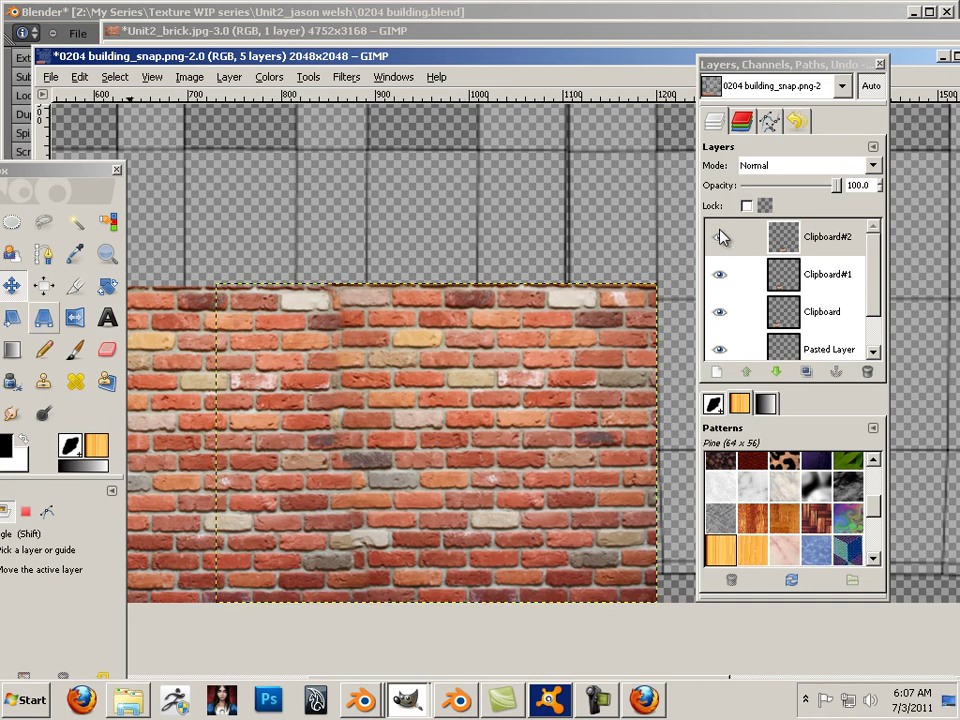
Erase along the Clipboard#2 layer's seam with the chalk eraser at scale 0.30 to blend it into the previous bricks.
key(shift+e)
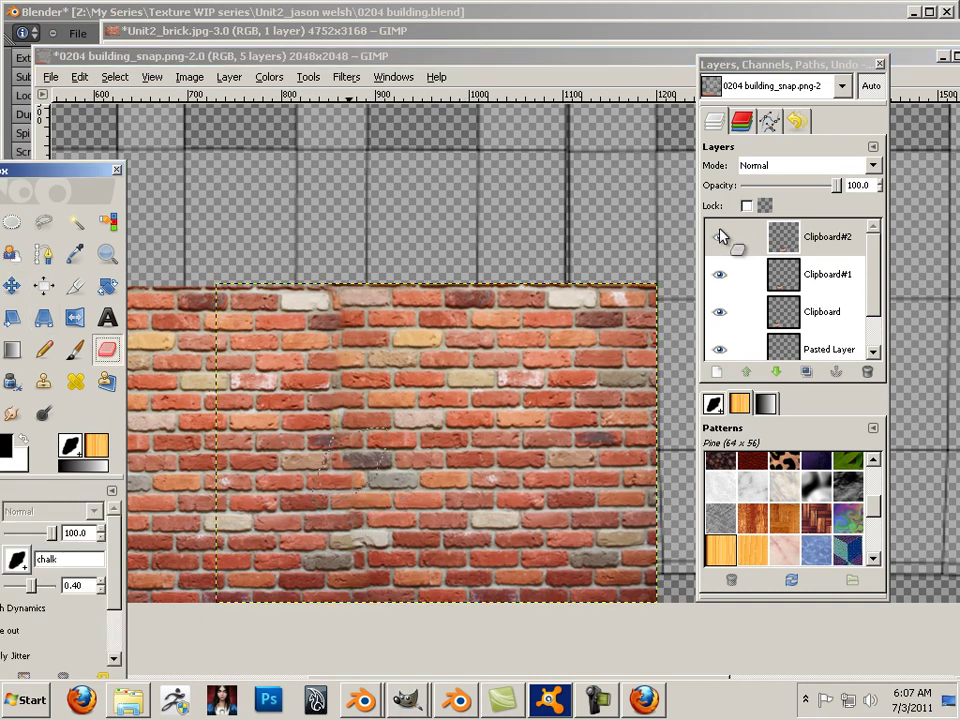
key(bracketleft)
drag(360, 462, 377, 468)
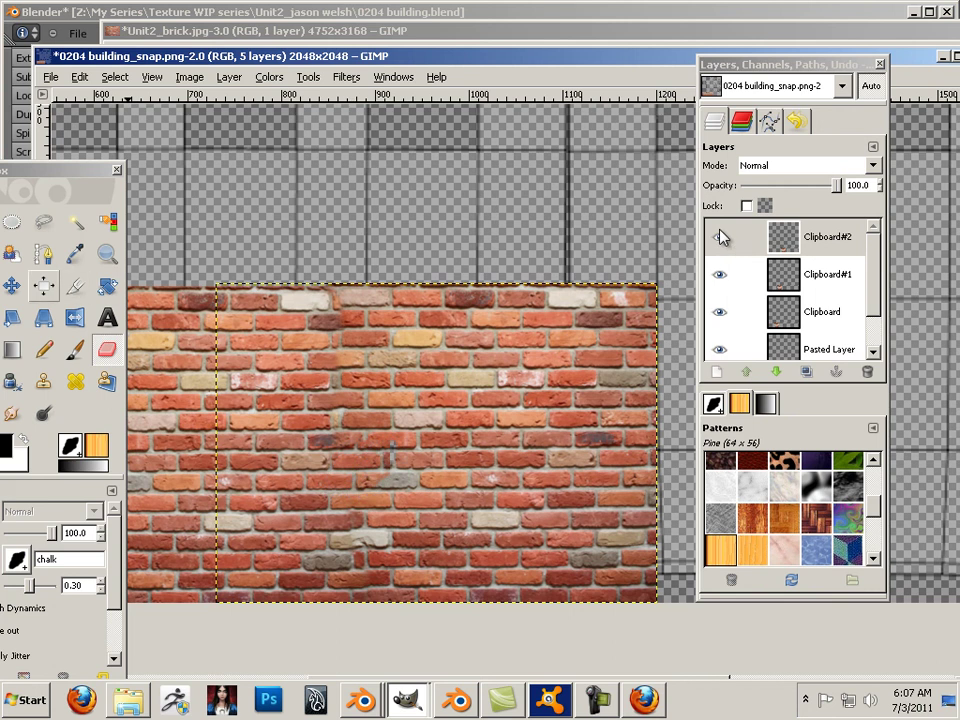
Nudge the Clipboard#2 layer left and slightly up so its bricks line up with the neighbouring piece.
key(m)
key(Left)
key(Left)
key(Left)
key(Left)
key(Left)
key(Left)
key(Left)
key(Left)
key(Left)
key(Left)
key(Left)
key(Left)
key(Left)
key(Left)
key(Left)
key(Left)
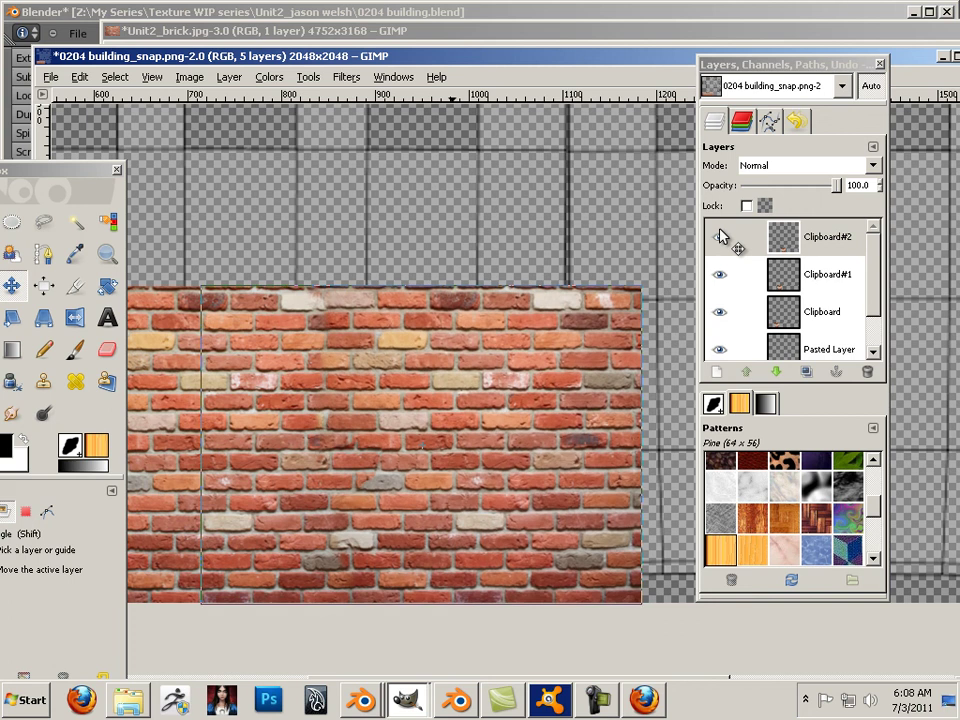
key(Up)
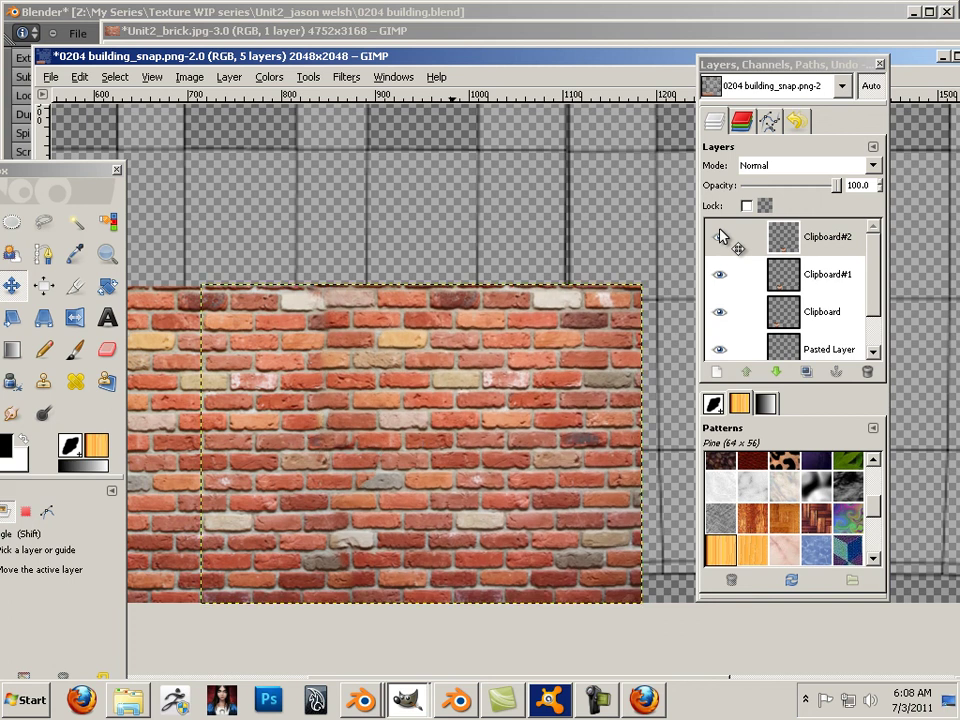
key(Left)
key(Left)
ctrl+scroll(721, 237, down, 2)
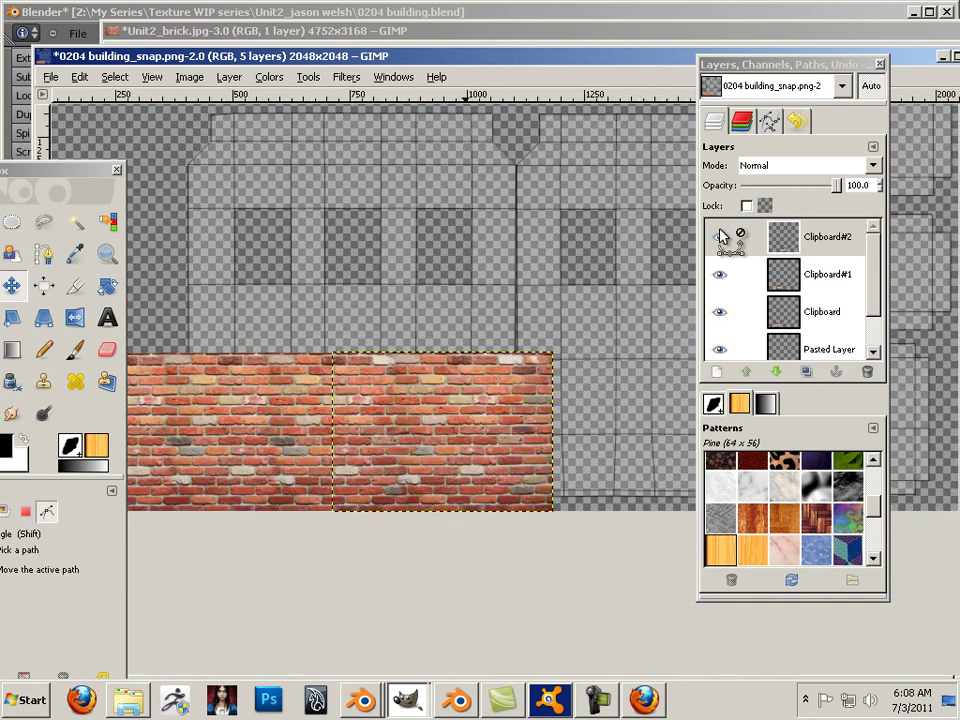
key(minus)
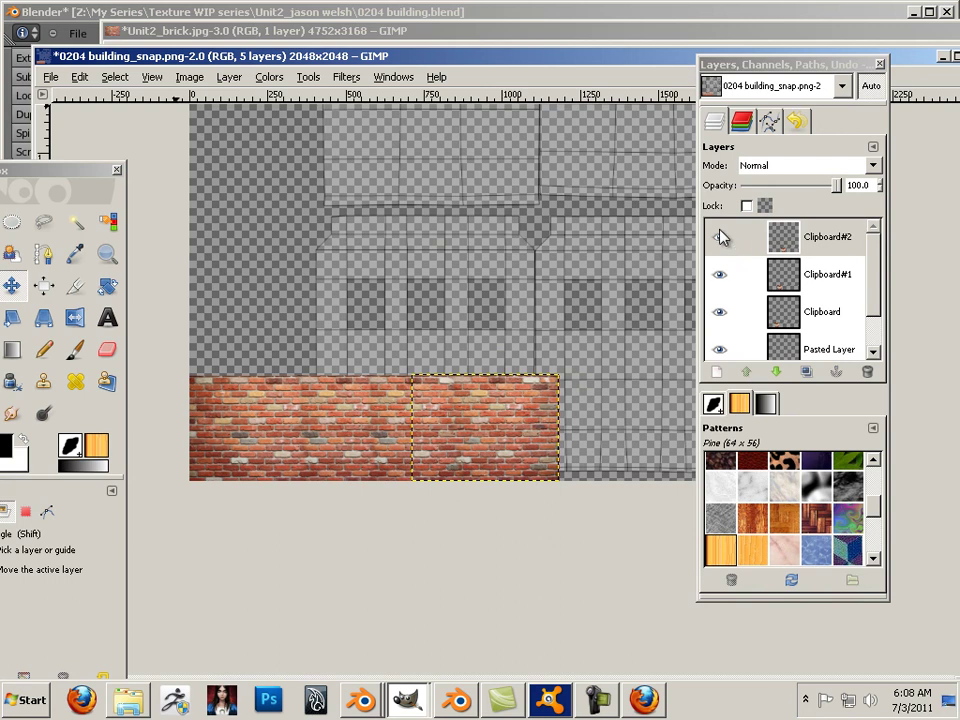
click(80, 77)
click(103, 208)
key(alt+e)
key(Down)
key(Down)
key(Down)
key(Down)
key(Down)
key(Down)
key(Down)
key(Return)
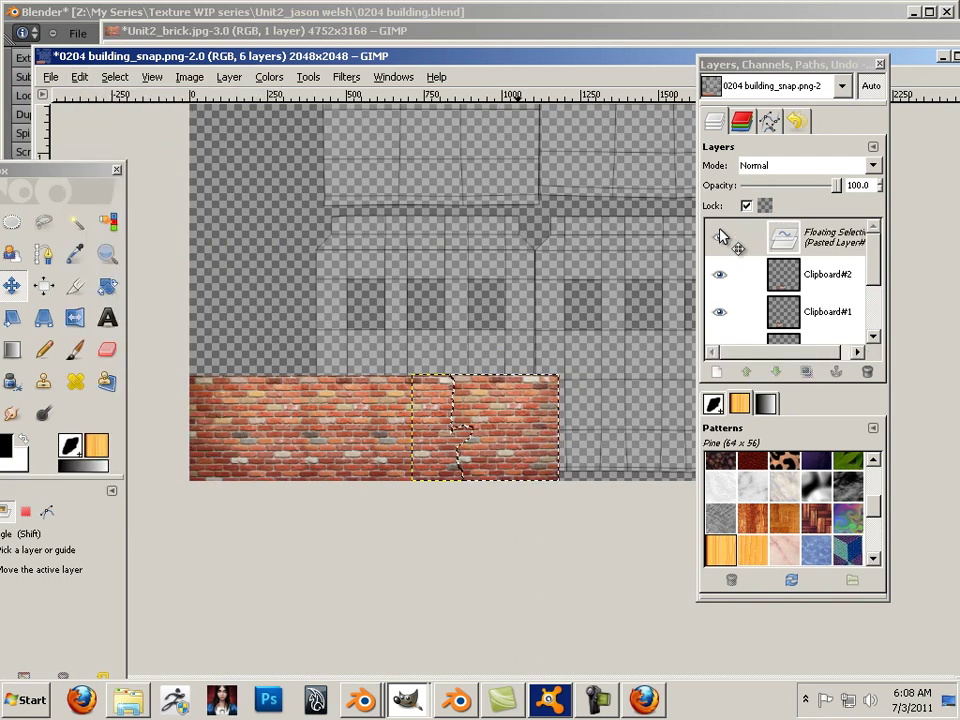
drag(518, 428, 617, 428)
key(ctrl+z)
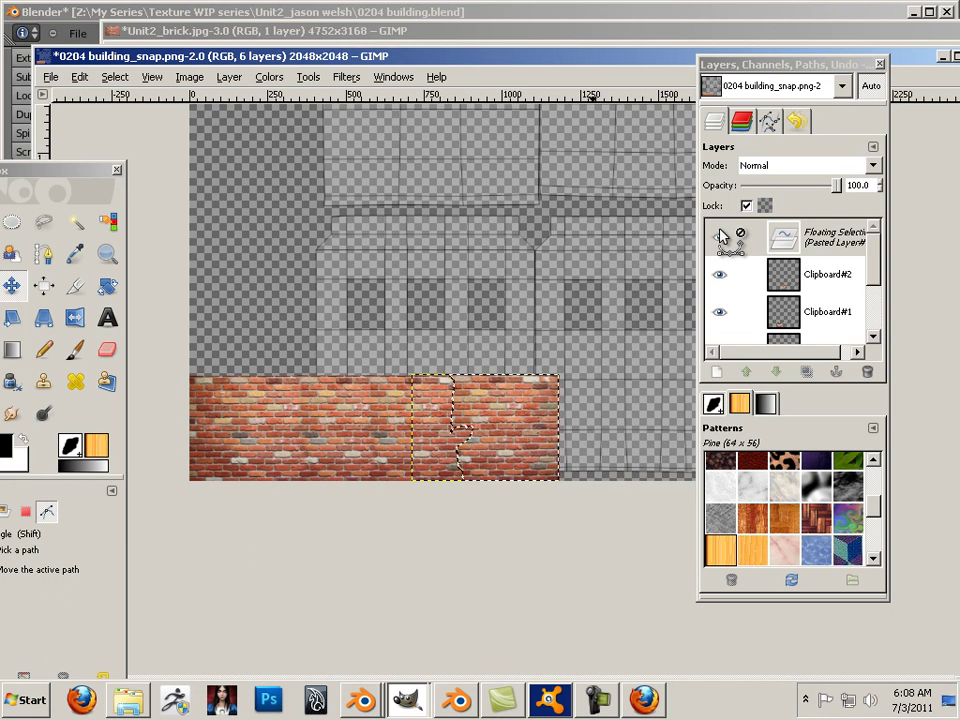
key(ctrl+h)
key(m)
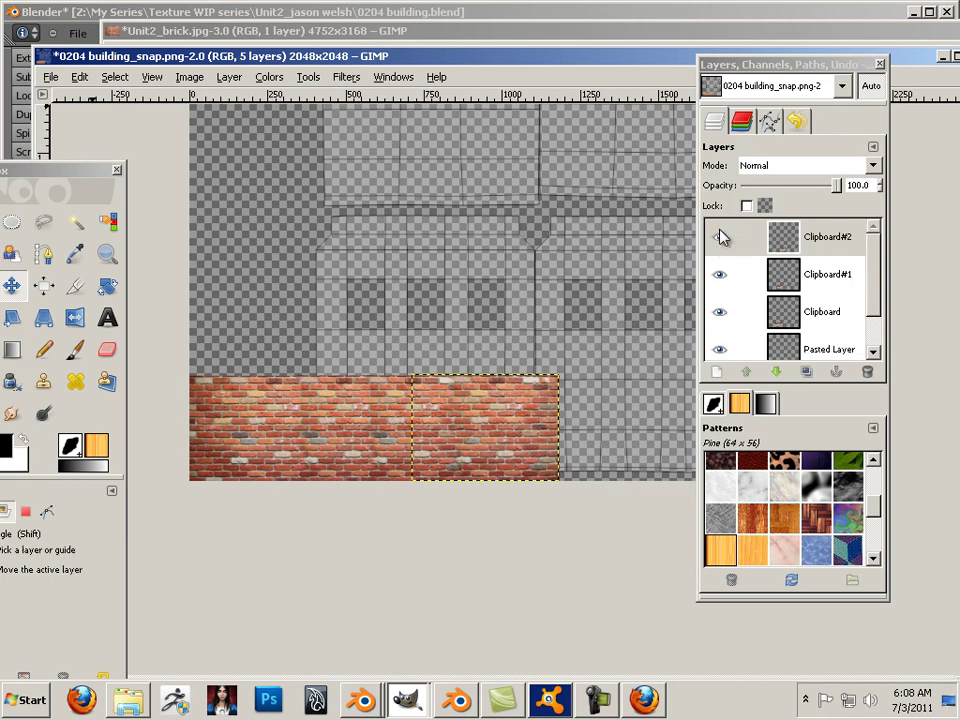
Paste the copied brick piece as a new layer and move it to the right end of the bottom strip, overlapping Clipboard#2.
click(80, 77)
mouse_move(113, 280)
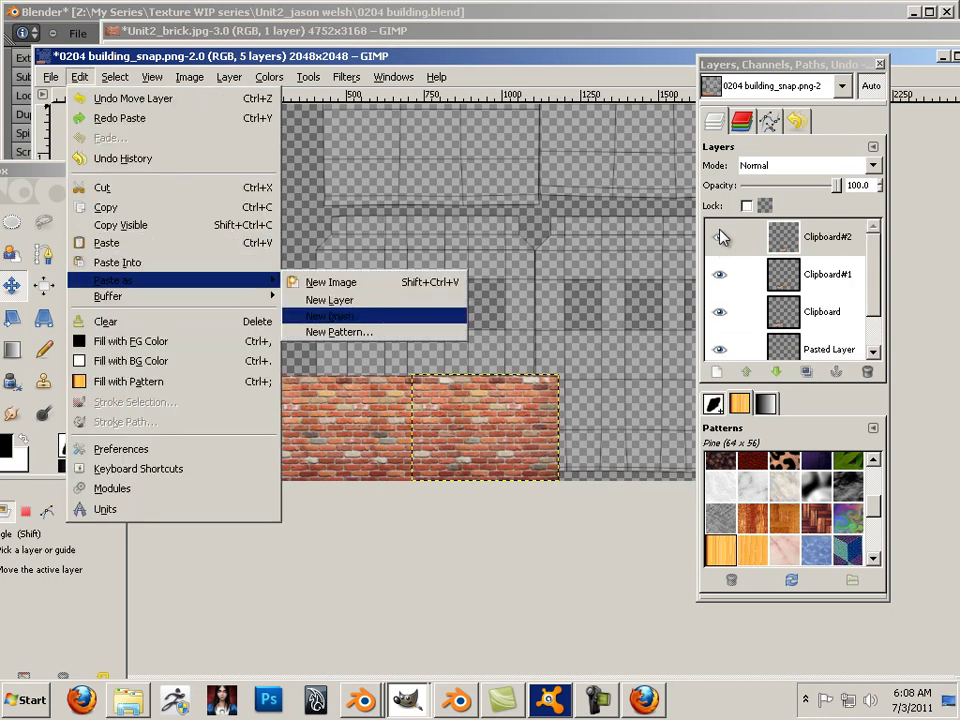
key(Up)
key(Return)
key(minus)
key(minus)
key(minus)
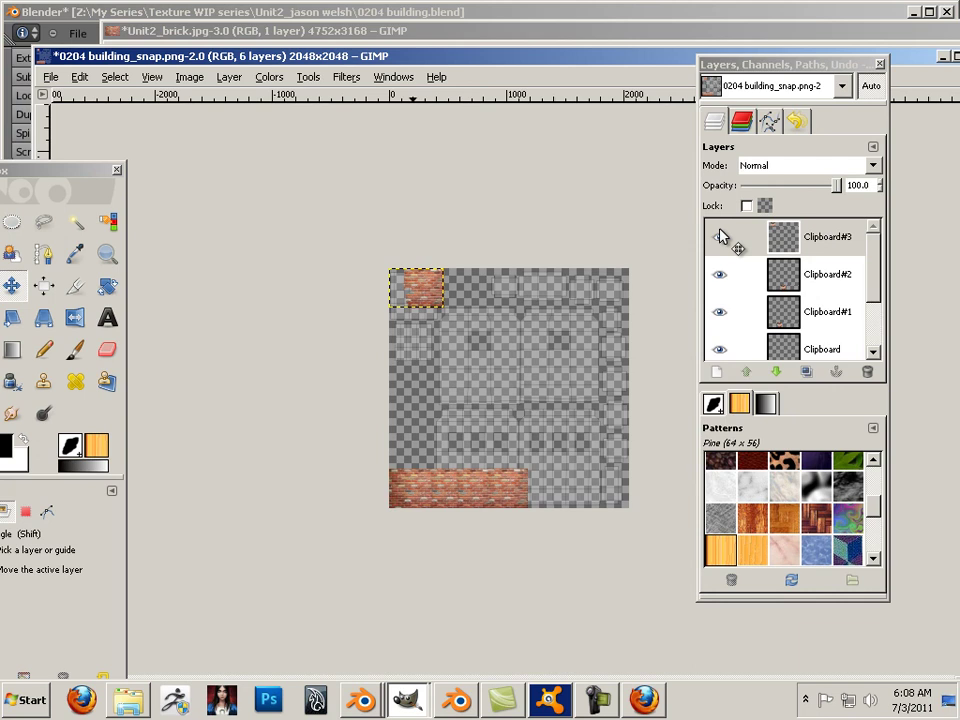
mouse_move(427, 288)
mouse_down()
mouse_move(478, 335)
mouse_move(541, 489)
mouse_up()
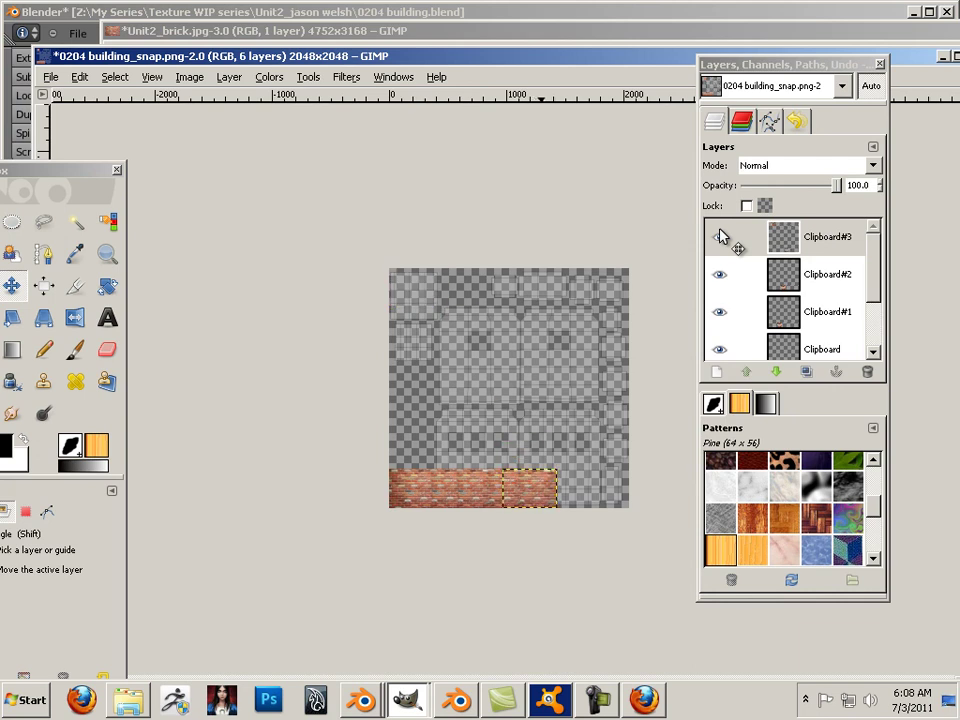
key(plus)
key(plus)
key(plus)
key(plus)
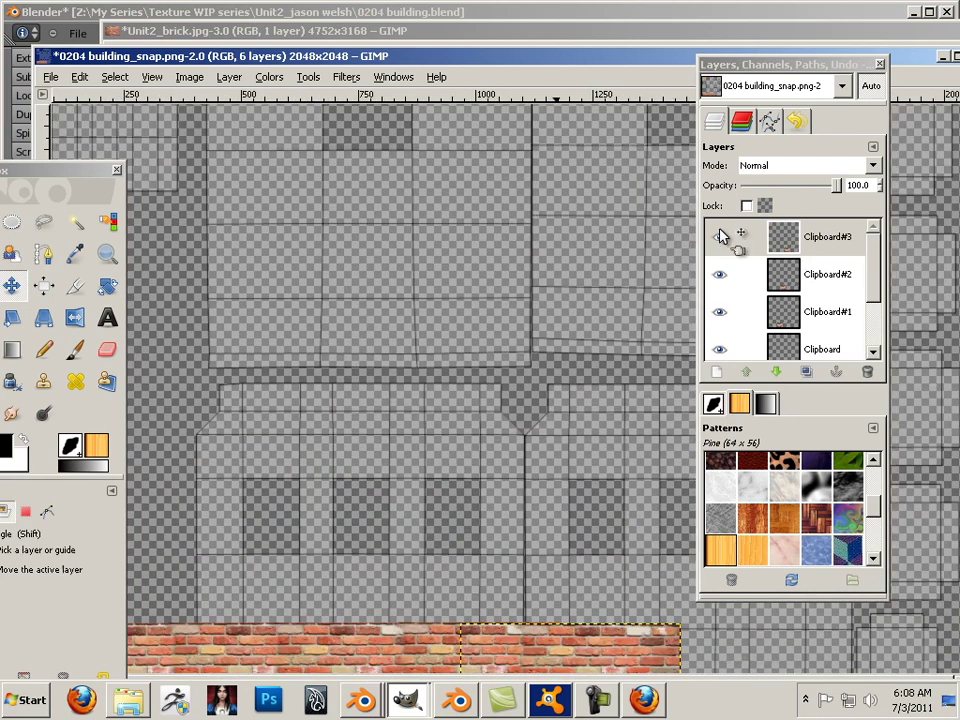
Paste another brick layer and fit it onto the strip's right end, overlapping Clipboard#3 with the brick rows aligned.
key(minus)
key(minus)
key(minus)
key(minus)
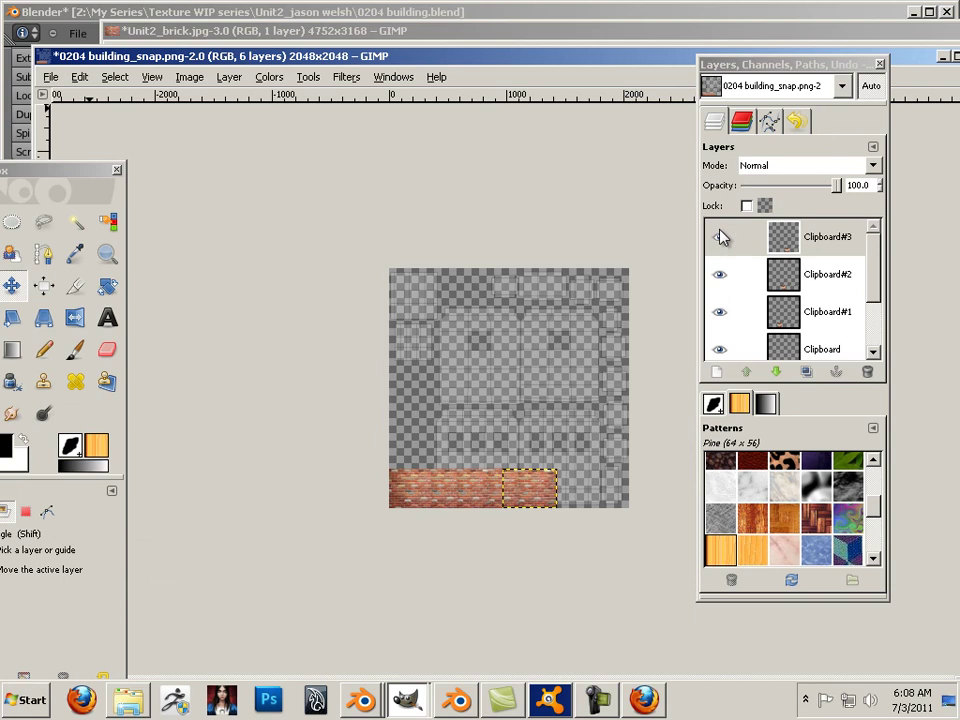
click(80, 77)
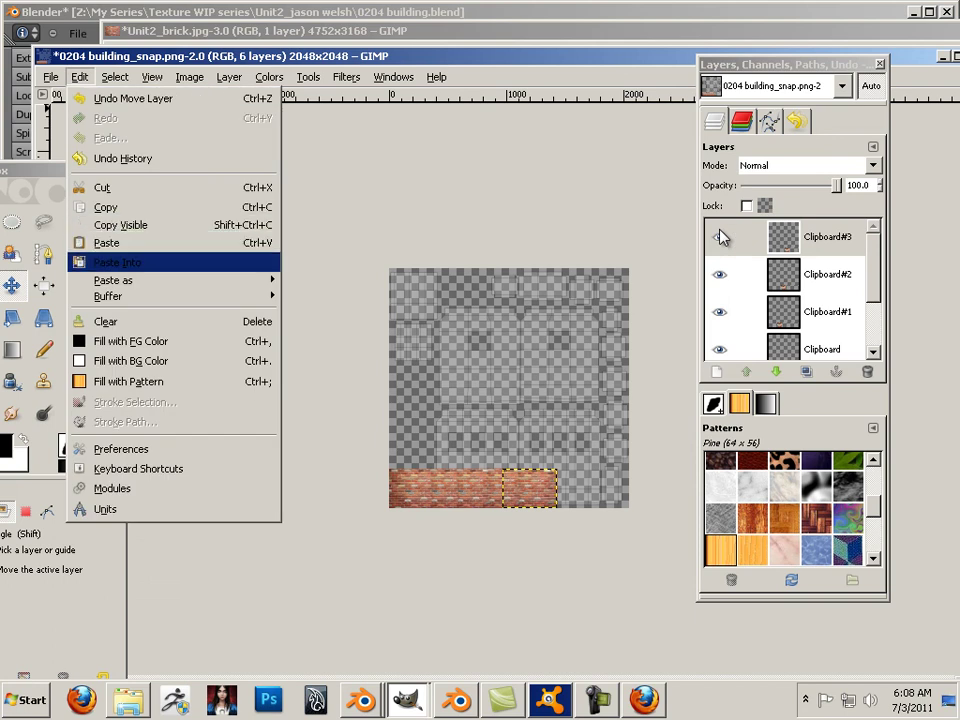
mouse_move(114, 280)
key(Up)
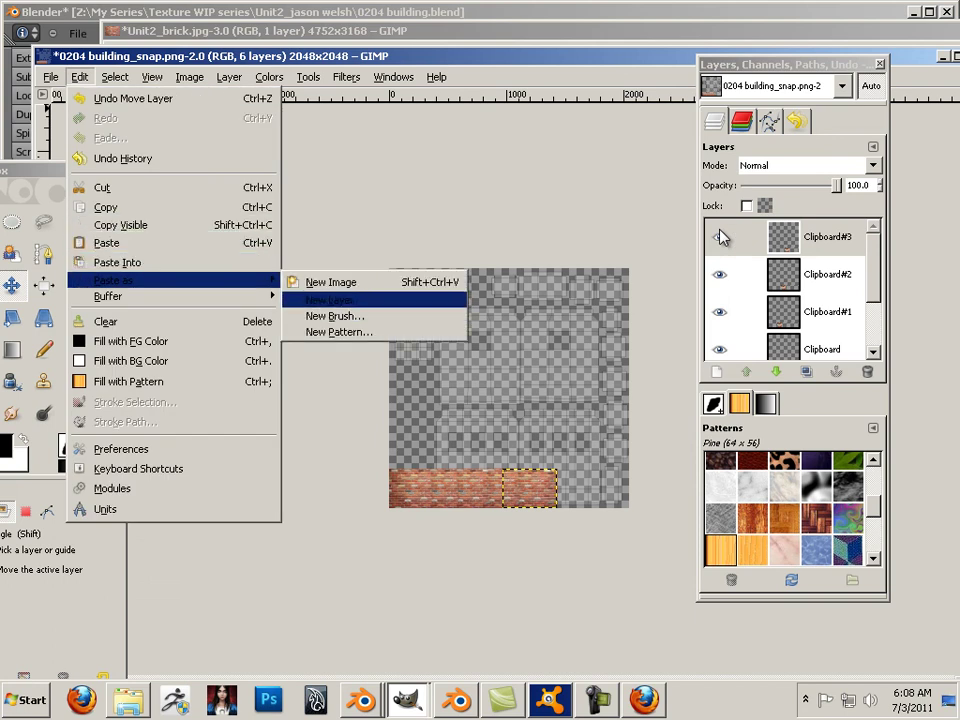
key(Return)
mouse_move(422, 288)
mouse_down()
mouse_move(568, 455)
mouse_move(565, 490)
mouse_up()
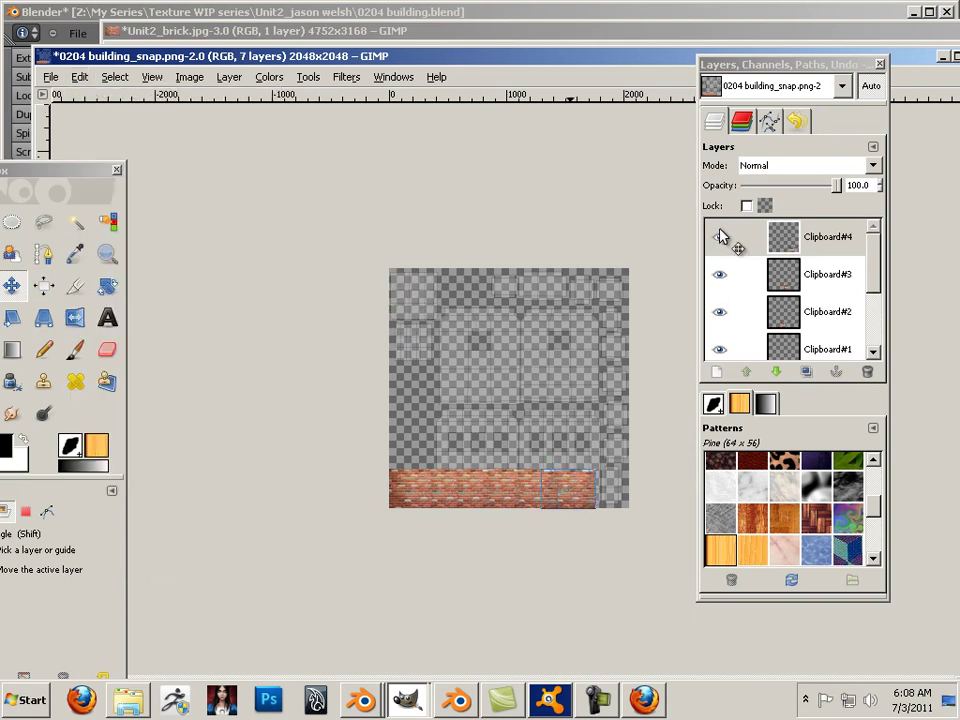
ctrl+scroll(617, 478, up, 3)
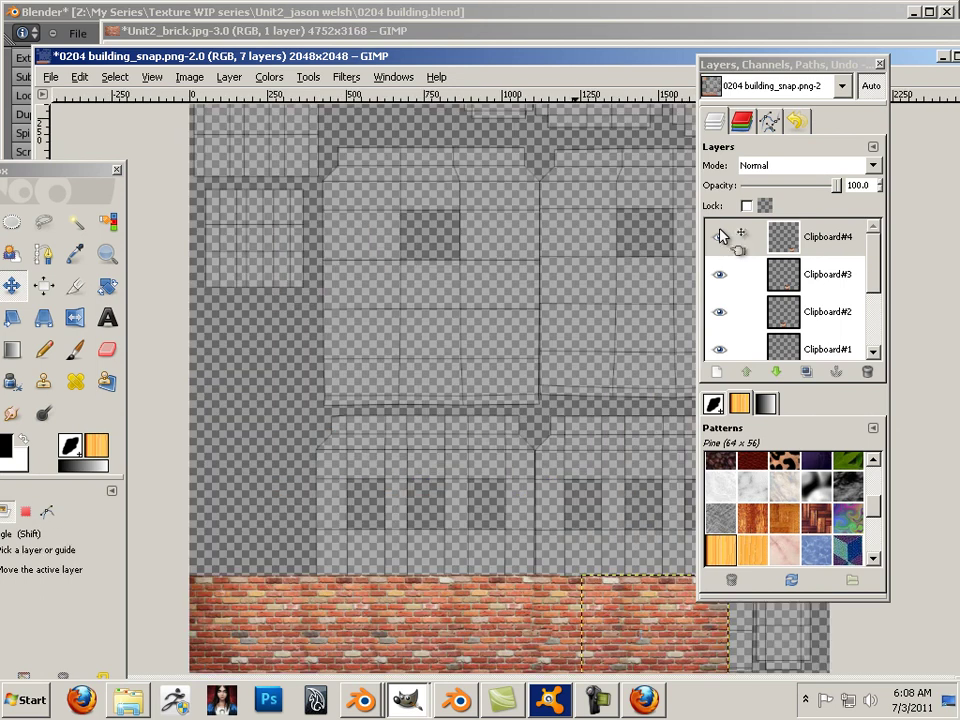
mouse_move(619, 479)
middle_down()
mouse_move(529, 312)
mouse_move(461, 260)
middle_up()
drag(487, 405, 484, 406)
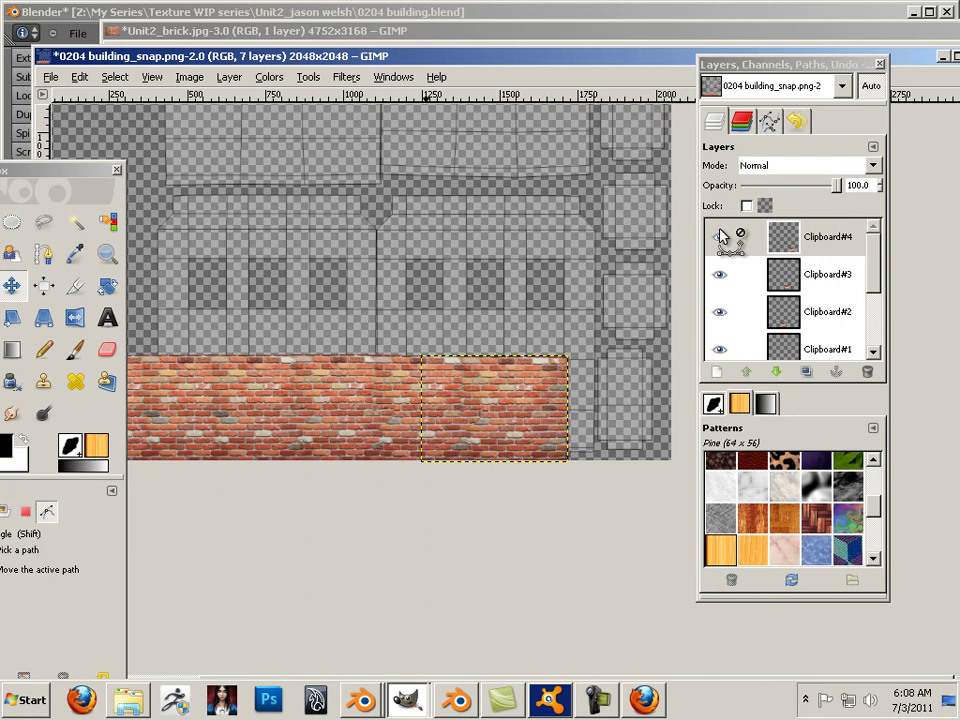
Paste the brick piece once more as a new layer above Clipboard#4.
key(minus)
key(alt+e)
key(Down)
key(Down)
key(Down)
key(Down)
key(Down)
key(Down)
key(Down)
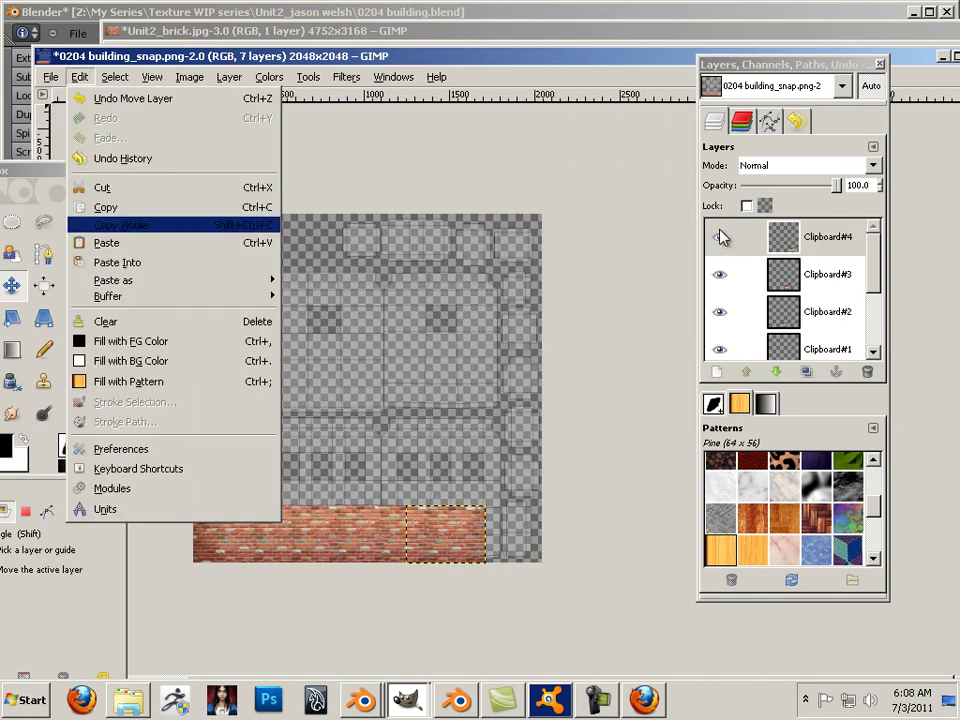
key(Right)
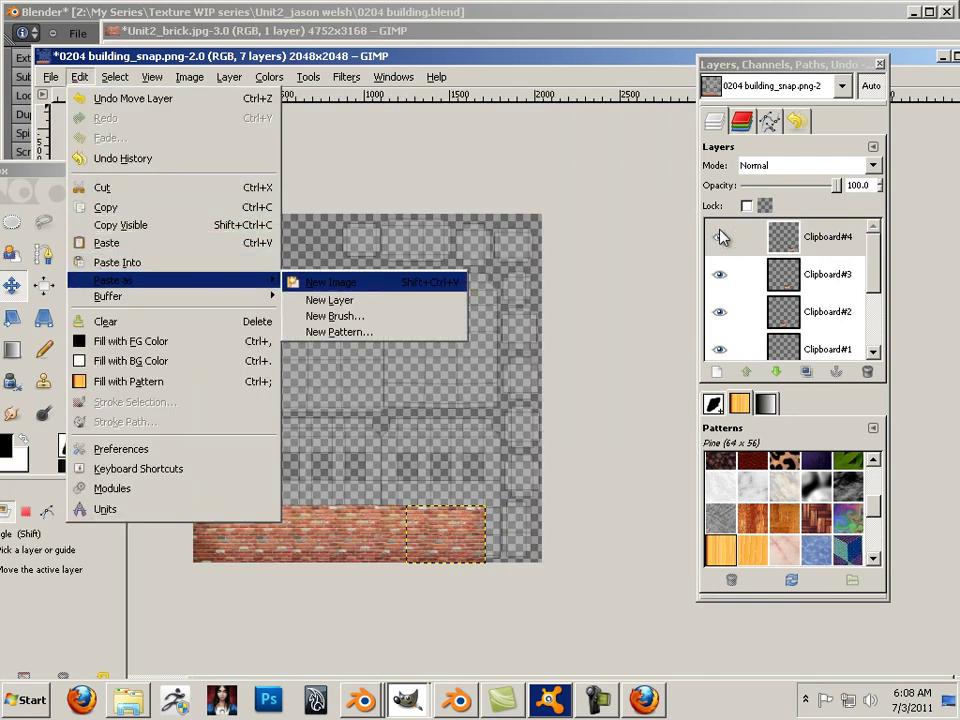
key(Down)
key(Return)
Move the Clipboard#5 layer to the strip's right end and align its brick rows over the edge of Clipboard#4.
mouse_move(247, 244)
mouse_down()
mouse_move(445, 500)
mouse_move(505, 537)
mouse_up()
ctrl+scroll(505, 537, up, 5)
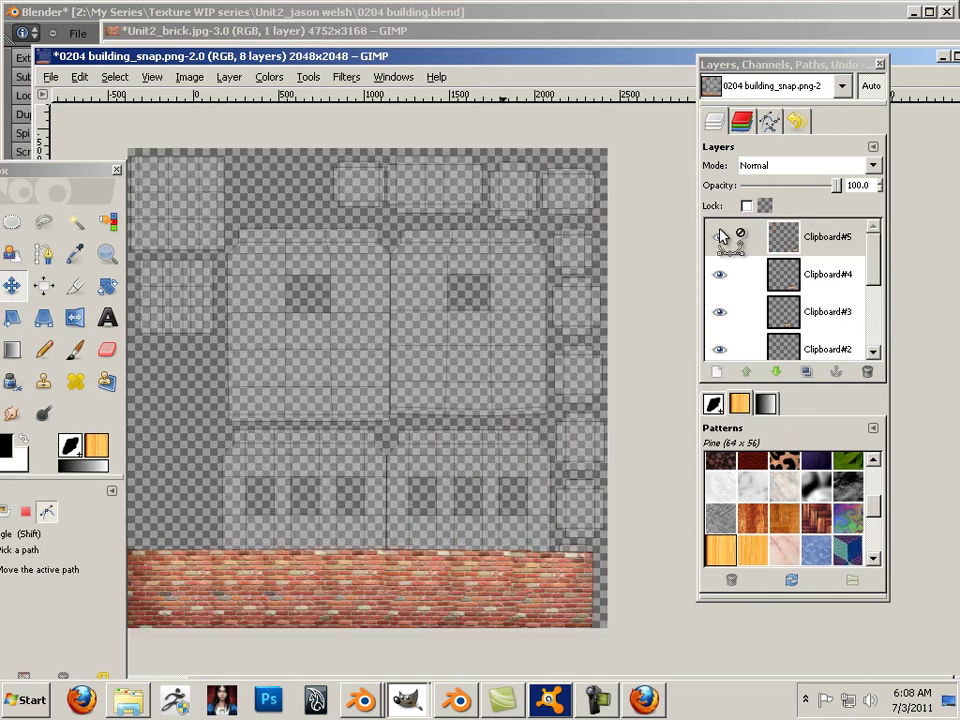
mouse_move(541, 537)
middle_down()
mouse_move(470, 445)
mouse_move(150, 300)
middle_up()
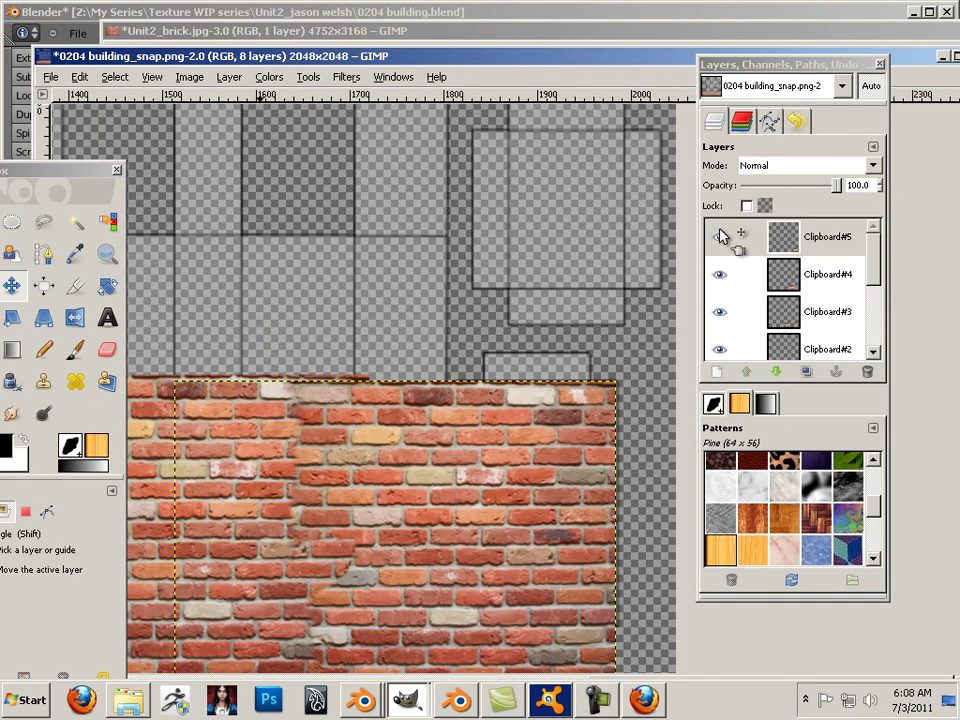
mouse_move(261, 470)
middle_down()
mouse_move(267, 380)
mouse_move(314, 454)
middle_up()
mouse_move(458, 460)
mouse_down()
mouse_move(501, 455)
mouse_move(412, 456)
mouse_up()
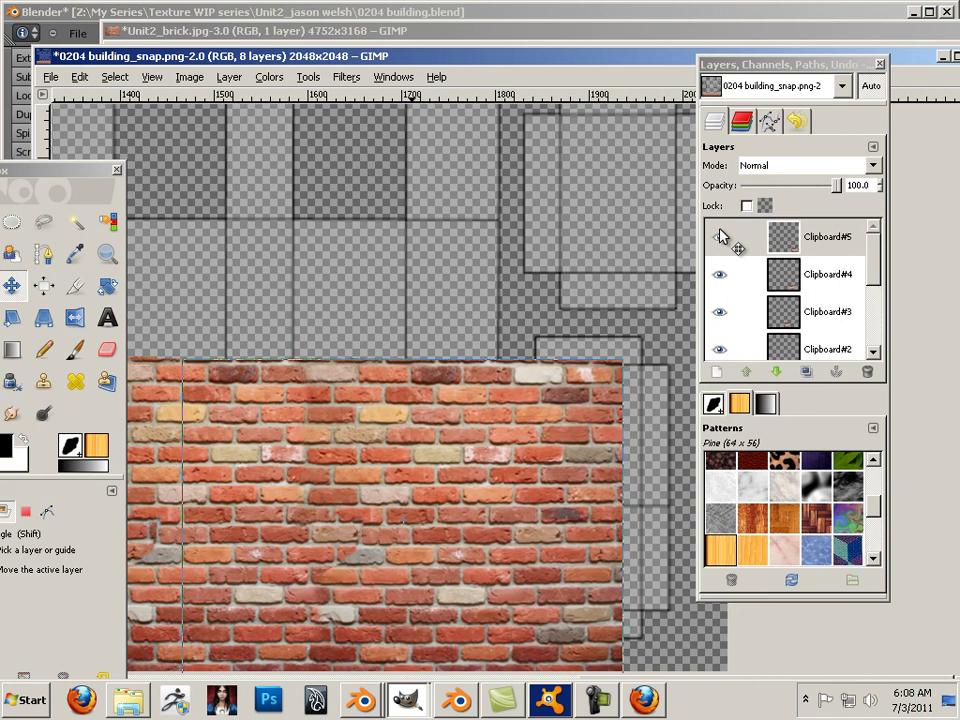
Paste a final copy of the brick piece as a new layer above Clipboard#5.
ctrl+scroll(410, 458, down, 3)
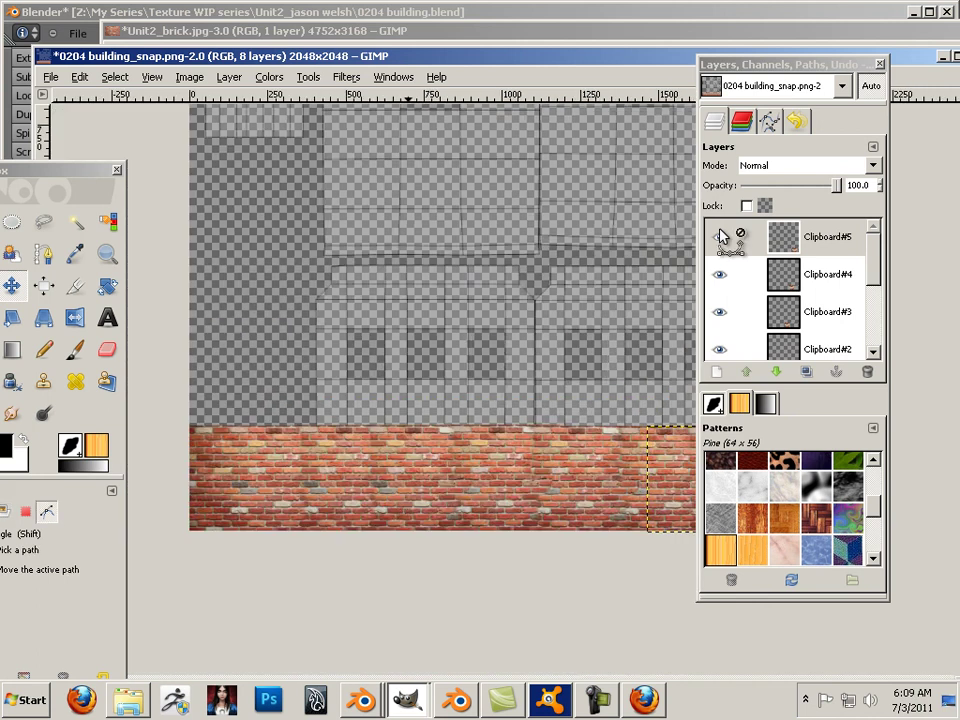
ctrl+scroll(406, 458, down, 3)
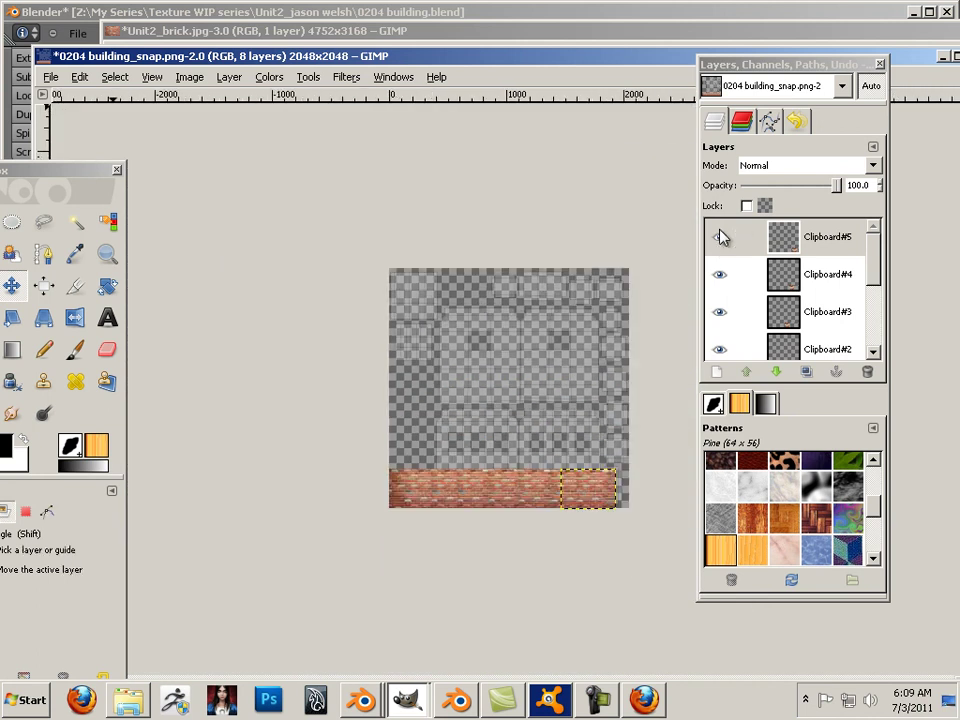
click(80, 77)
key(Down)
key(Down)
key(Down)
key(Right)
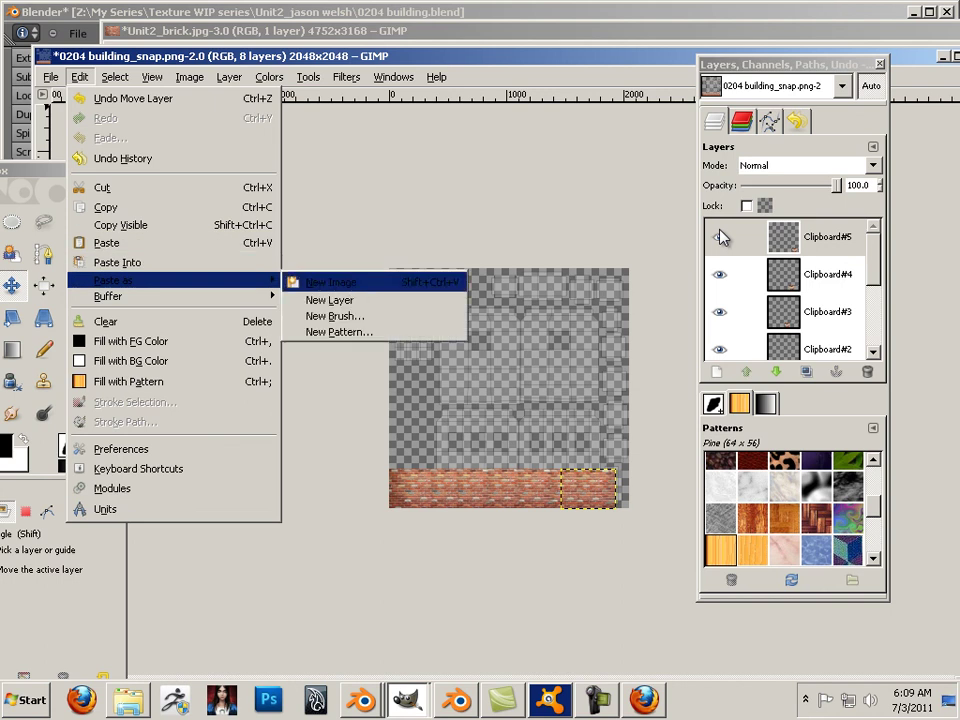
key(Down)
key(Return)
Move the Clipboard#6 layer to the strip's right end so the bricks extend past the canvas edge with rows aligned.
mouse_move(431, 290)
mouse_down()
mouse_move(477, 320)
mouse_move(644, 490)
mouse_move(628, 490)
mouse_up()
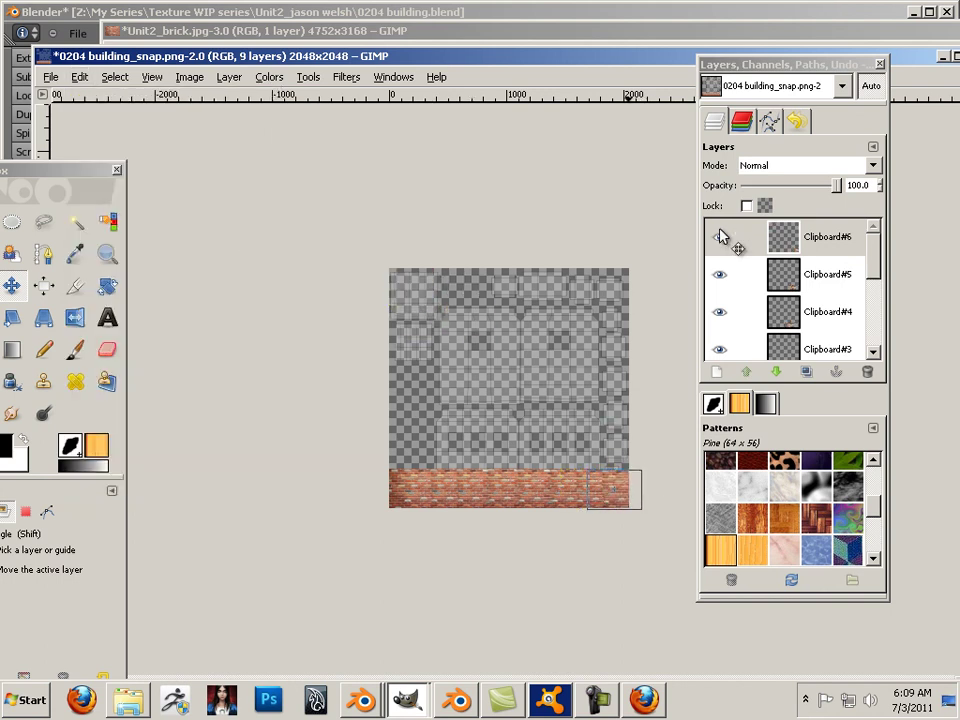
ctrl+scroll(629, 490, up, 4)
mouse_move(629, 490)
middle_down()
mouse_move(458, 308)
mouse_move(345, 262)
middle_up()
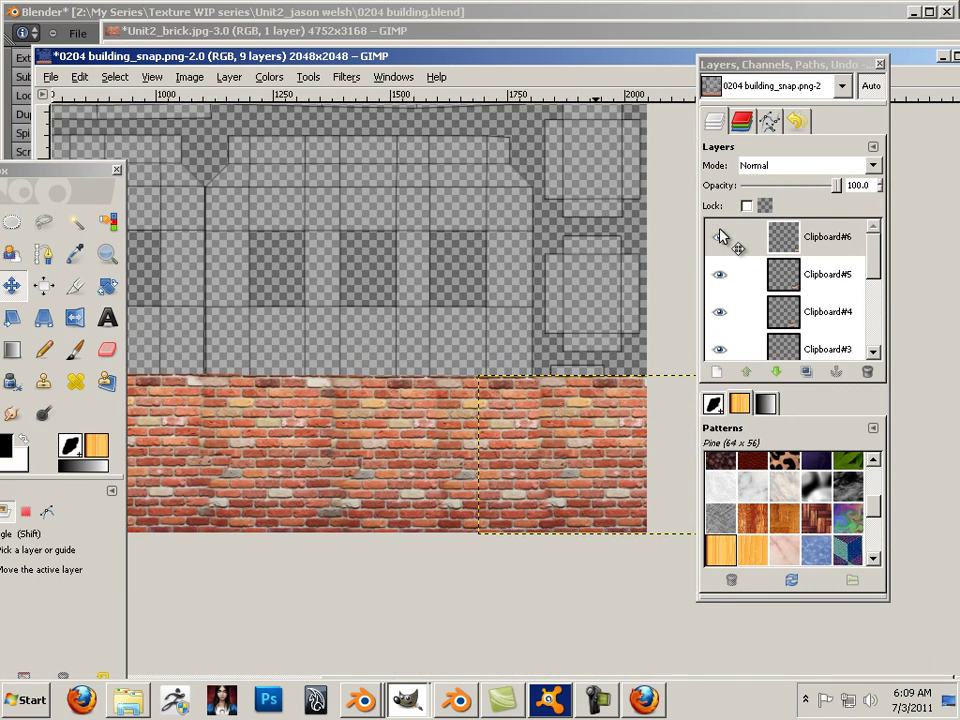
key(minus)
key(minus)
key(minus)
key(minus)
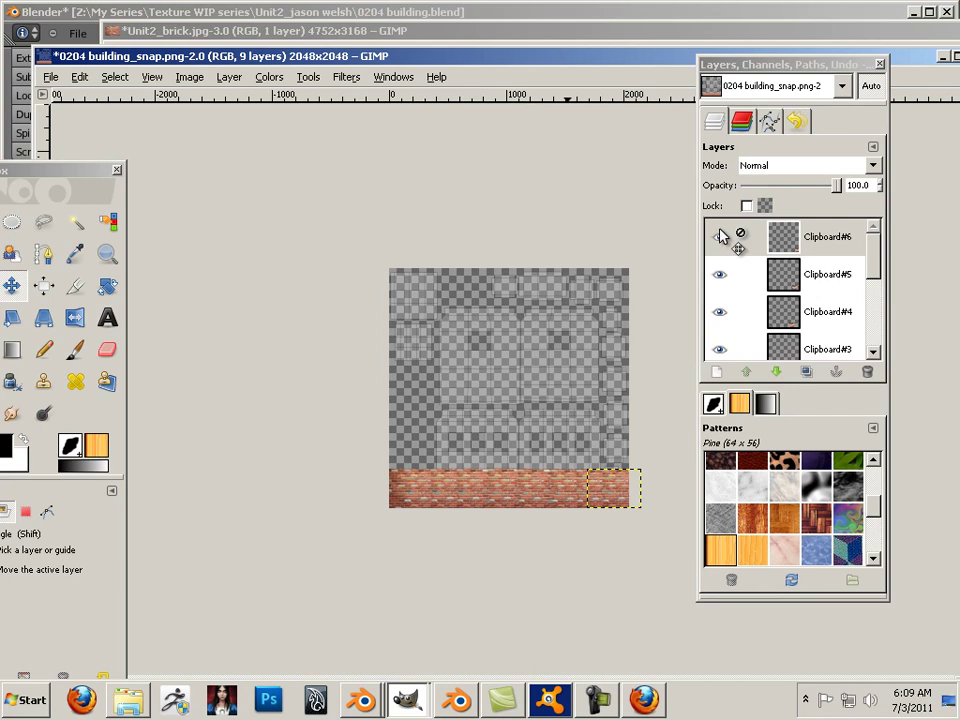
Merge the Clipboard#6 and Clipboard#5 layers down into Clipboard#4.
click(721, 236)
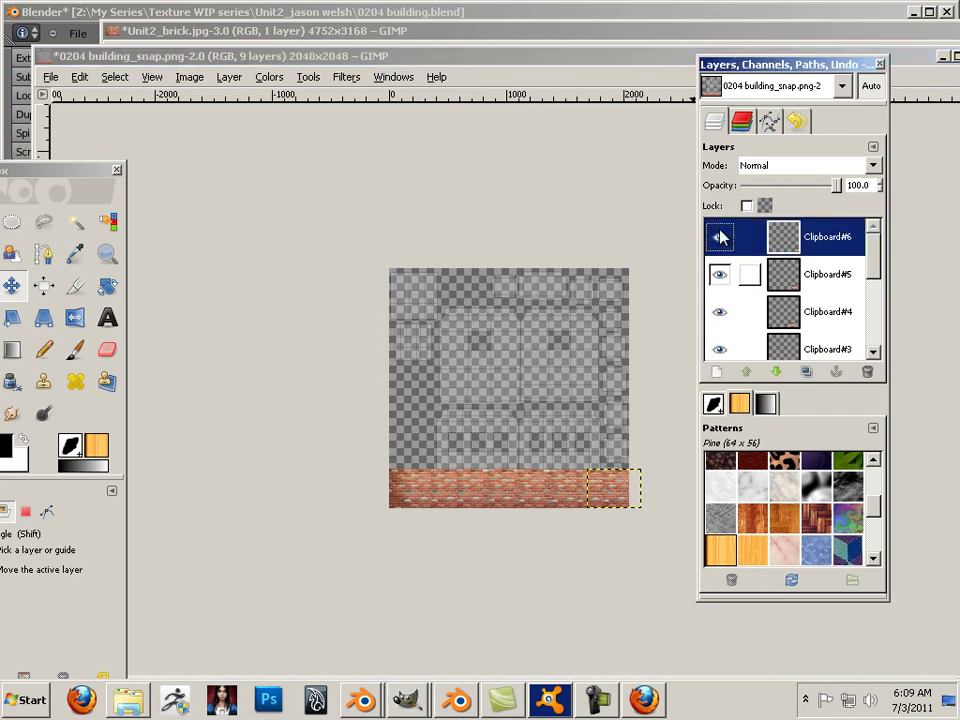
click(189, 77)
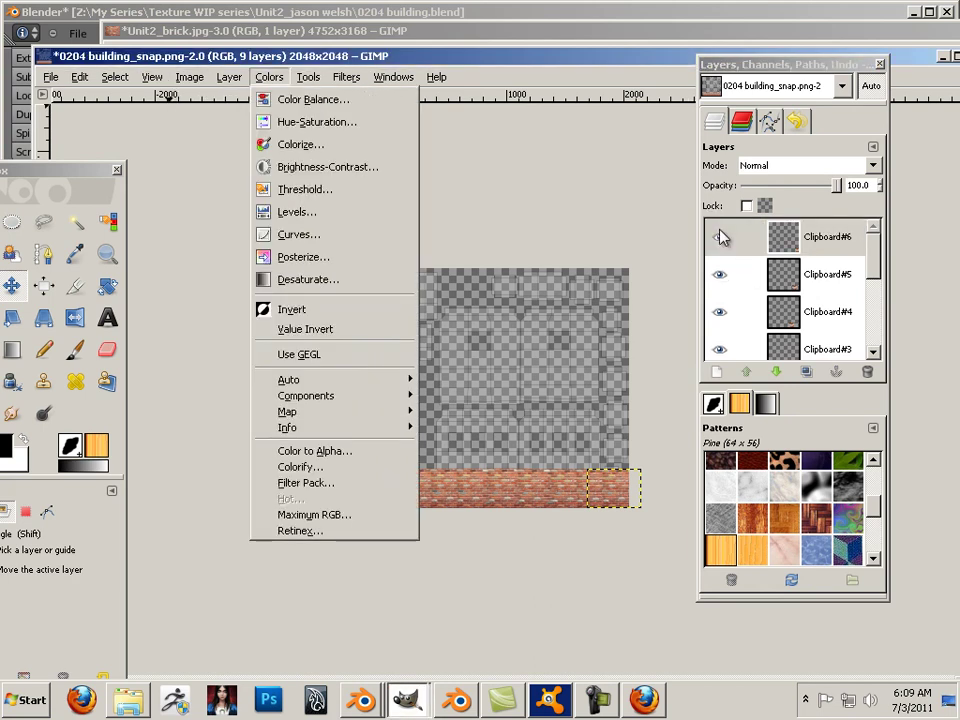
mouse_move(229, 77)
key(Down)
key(Down)
key(Down)
key(Down)
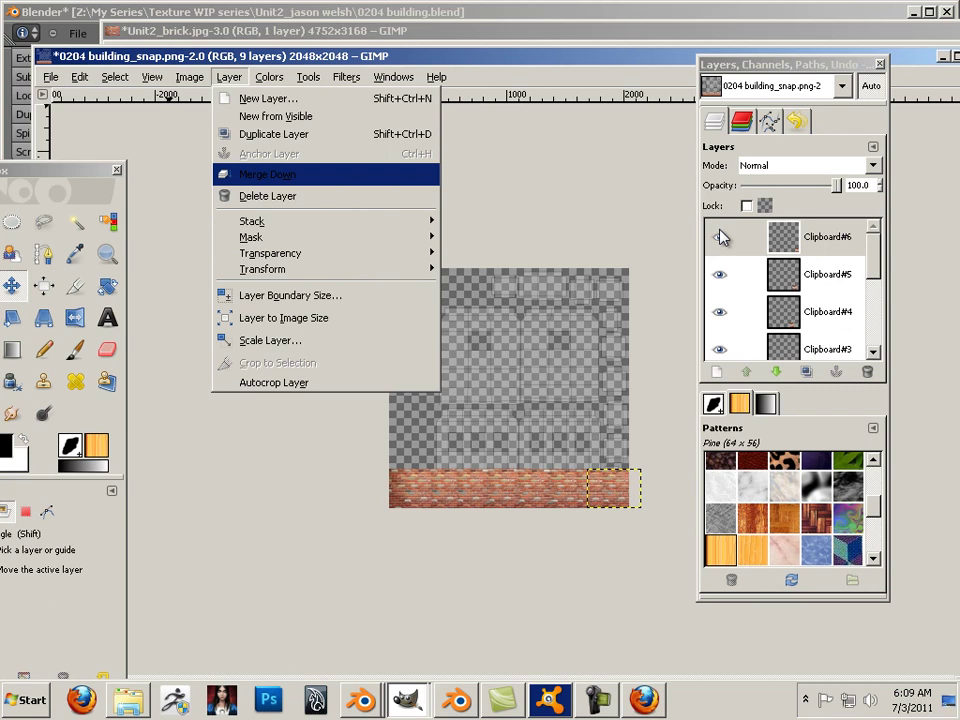
key(Return)
key(alt+i)
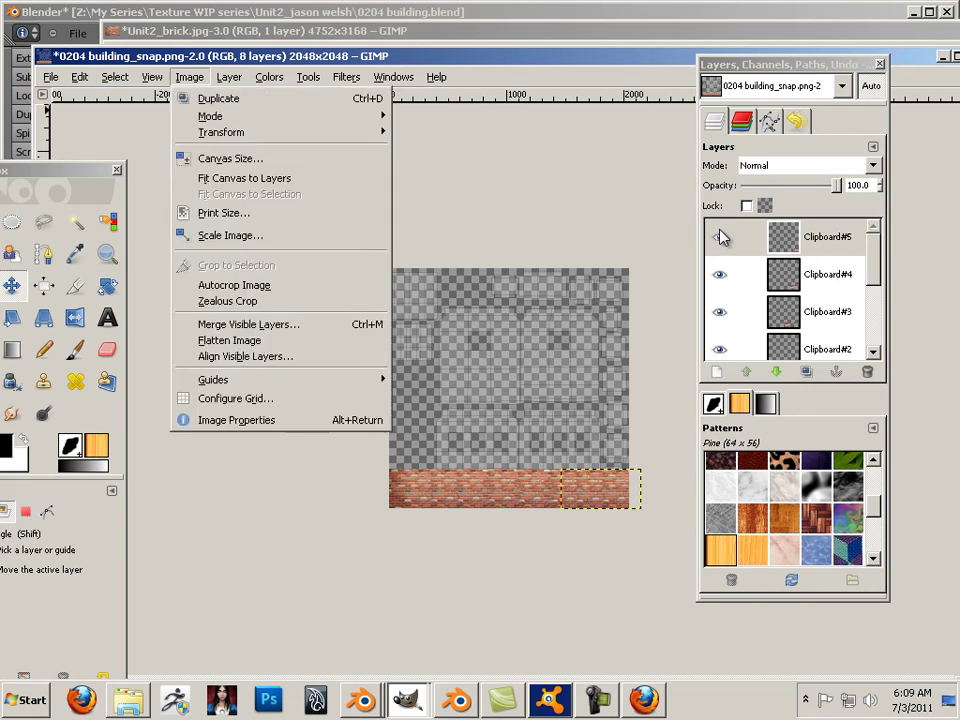
key(Right)
key(Down)
key(Down)
key(Down)
key(Down)
key(Return)
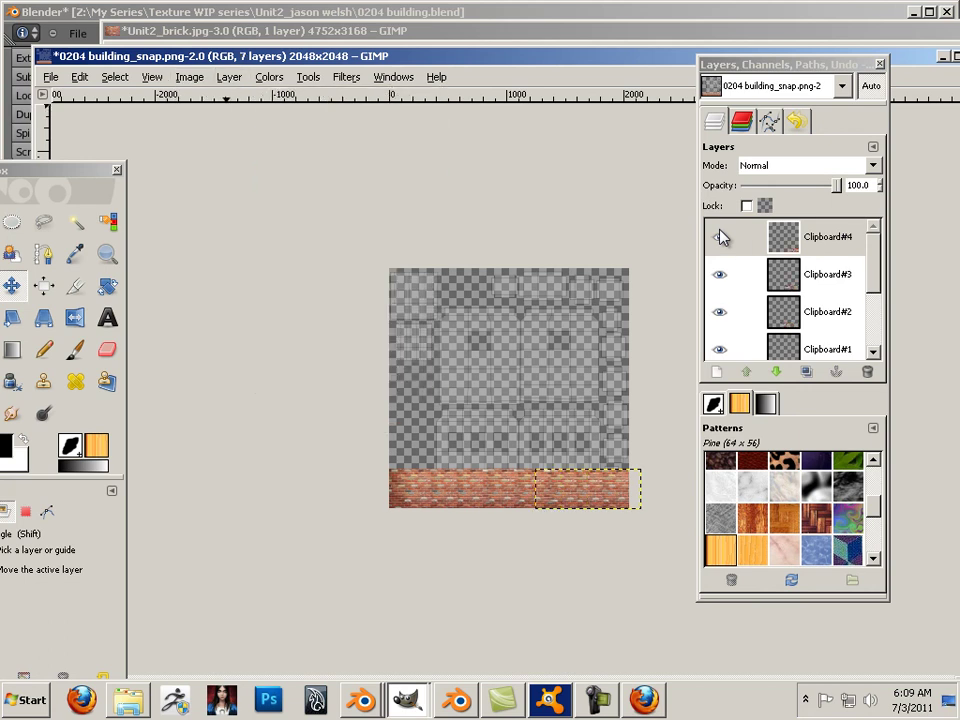
Merge the Clipboard#4 layer down through Clipboard#3 into Clipboard#2.
key(alt+l)
key(Down)
key(Down)
key(Down)
key(Down)
key(Return)
key(alt+l)
key(Down)
key(Down)
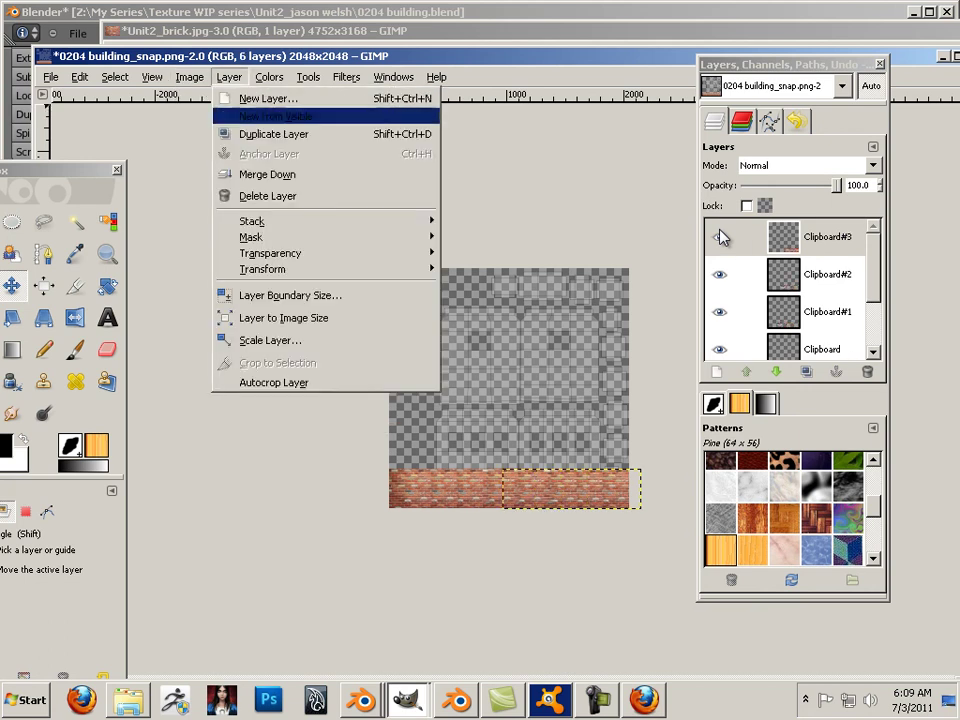
key(Down)
key(Down)
key(Return)
Merge the remaining Clipboard layers down into Pasted Layer, leaving one brick strip layer above Background.
key(alt+l)
key(Down)
key(Down)
key(Down)
key(Down)
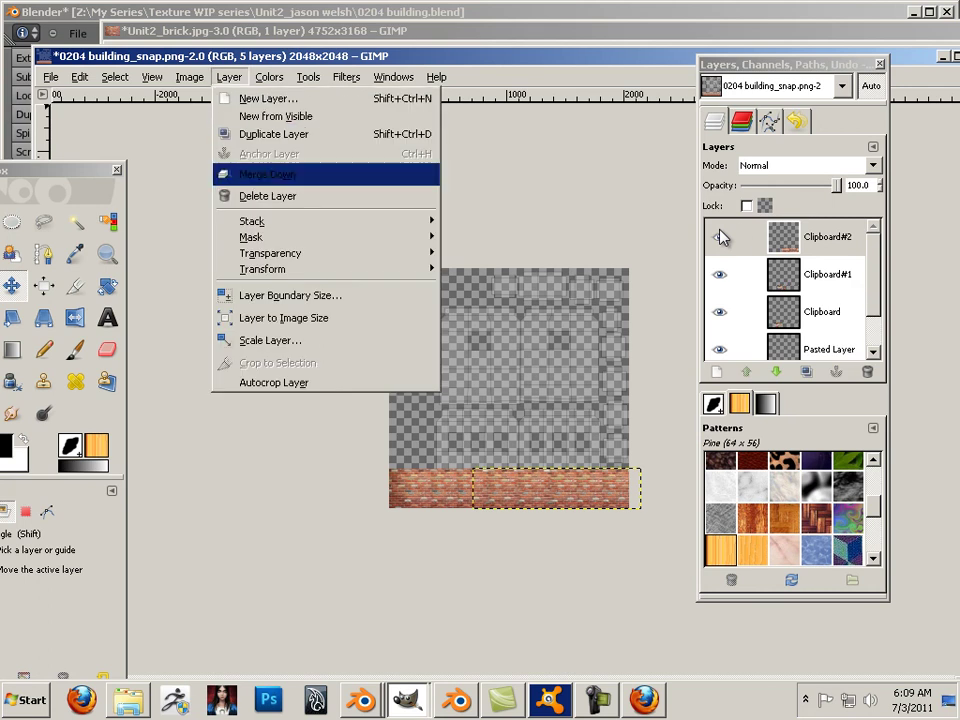
key(Return)
key(alt+l)
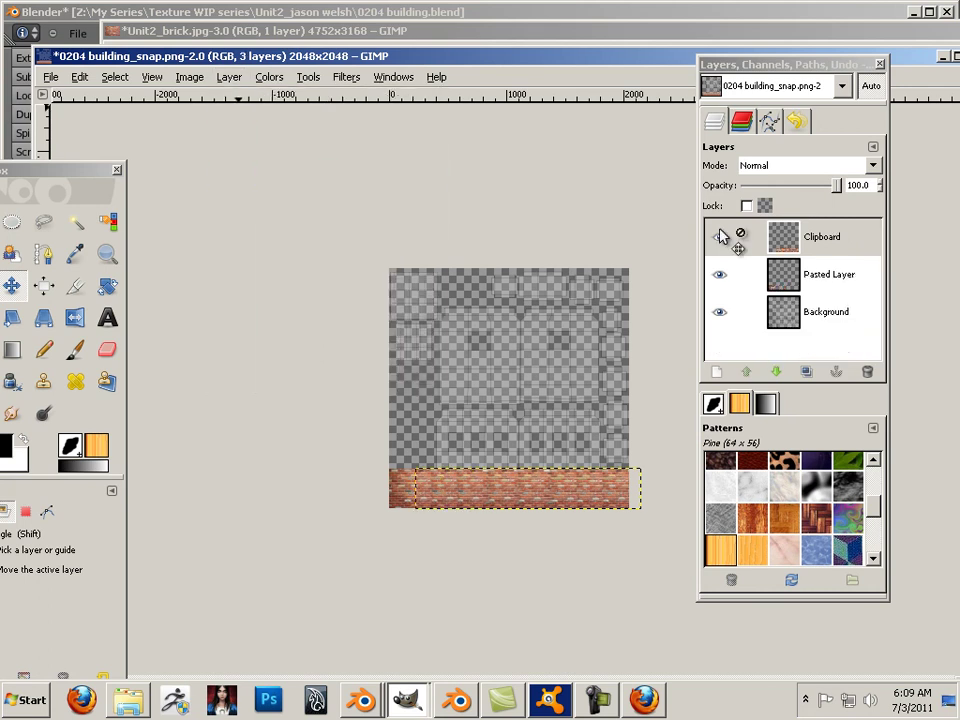
key(alt+l)
key(w)
key(Return)
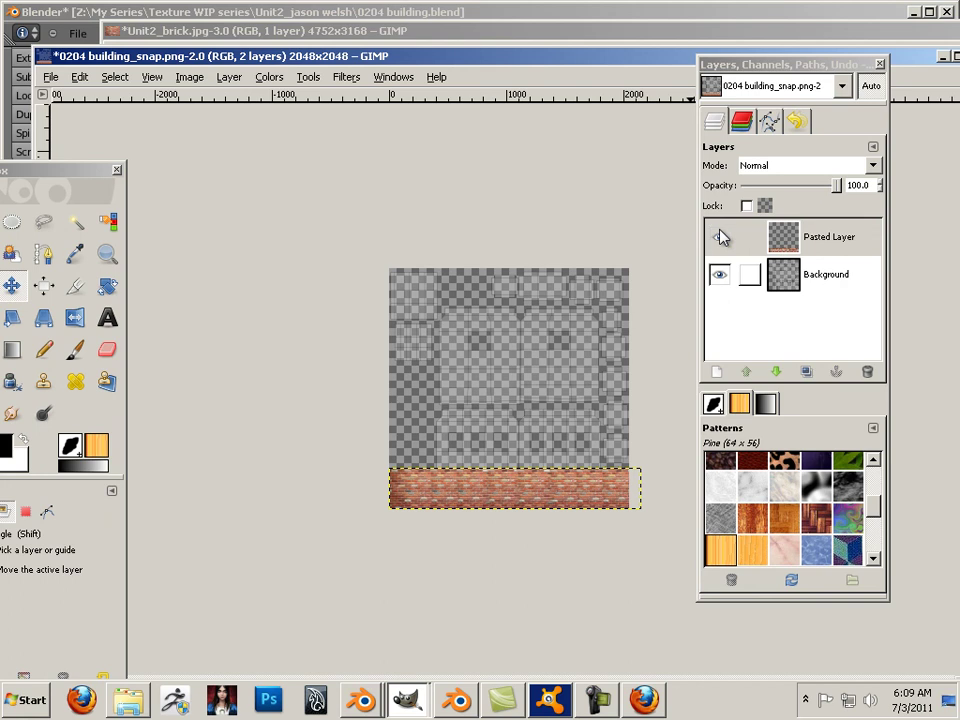
click(722, 236)
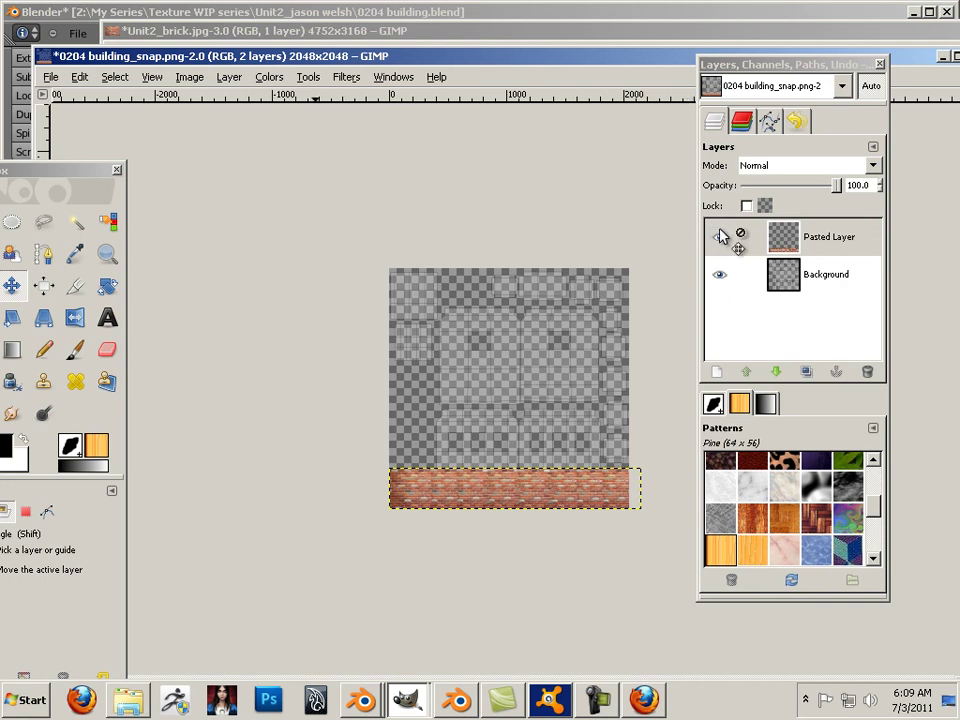